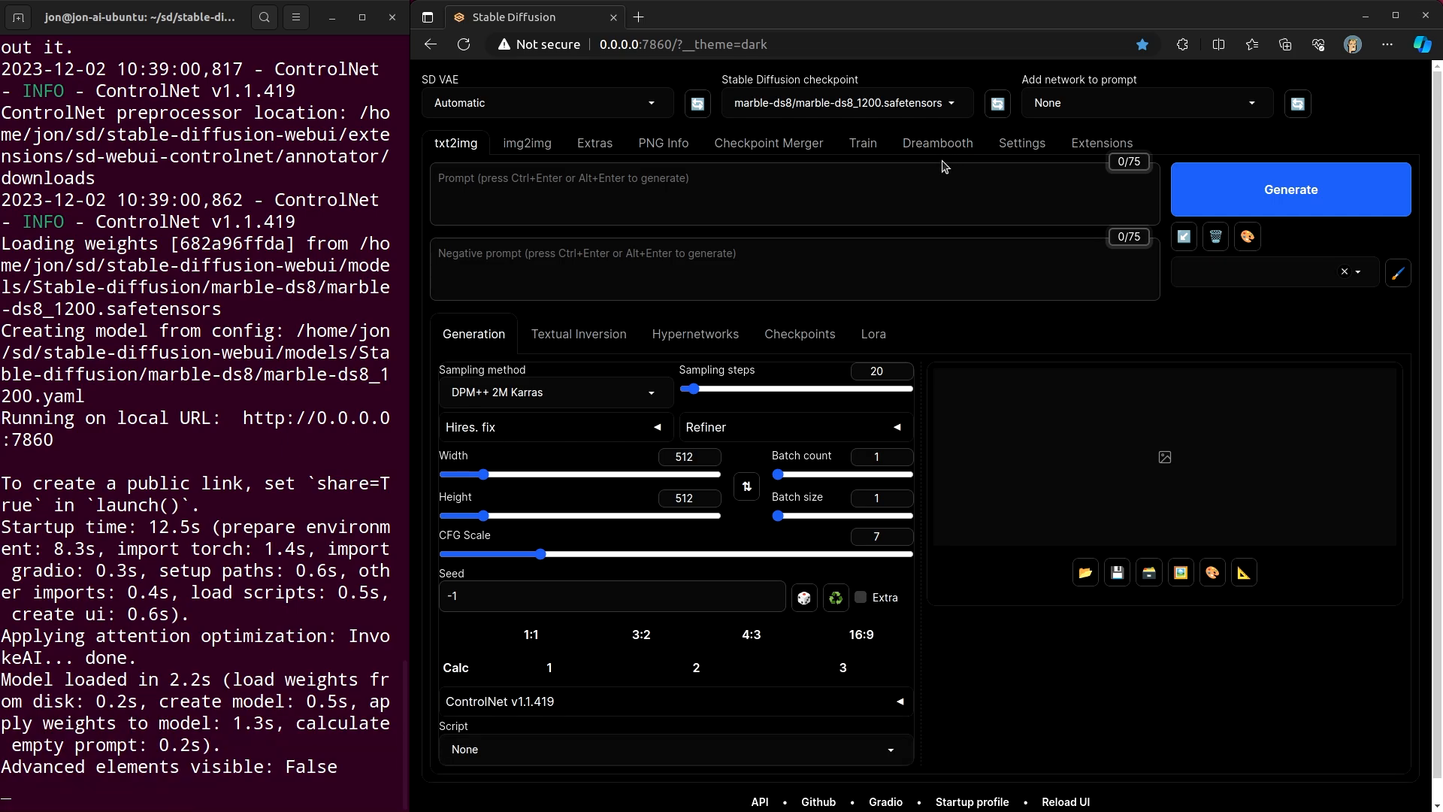
- Open the extensions page, load the available extensions list and search it for dreambooth
left_click(1000, 147)
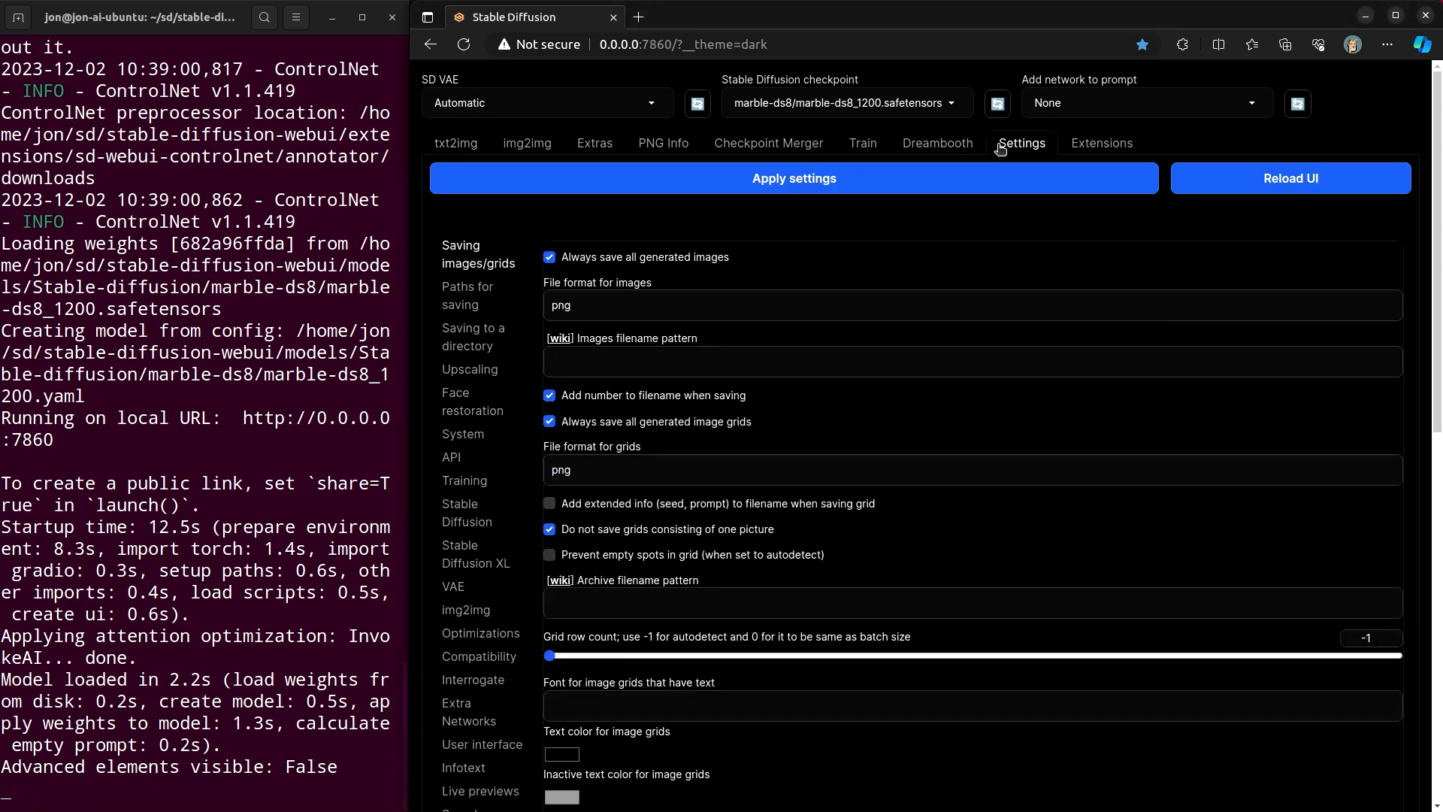
left_click(1120, 145)
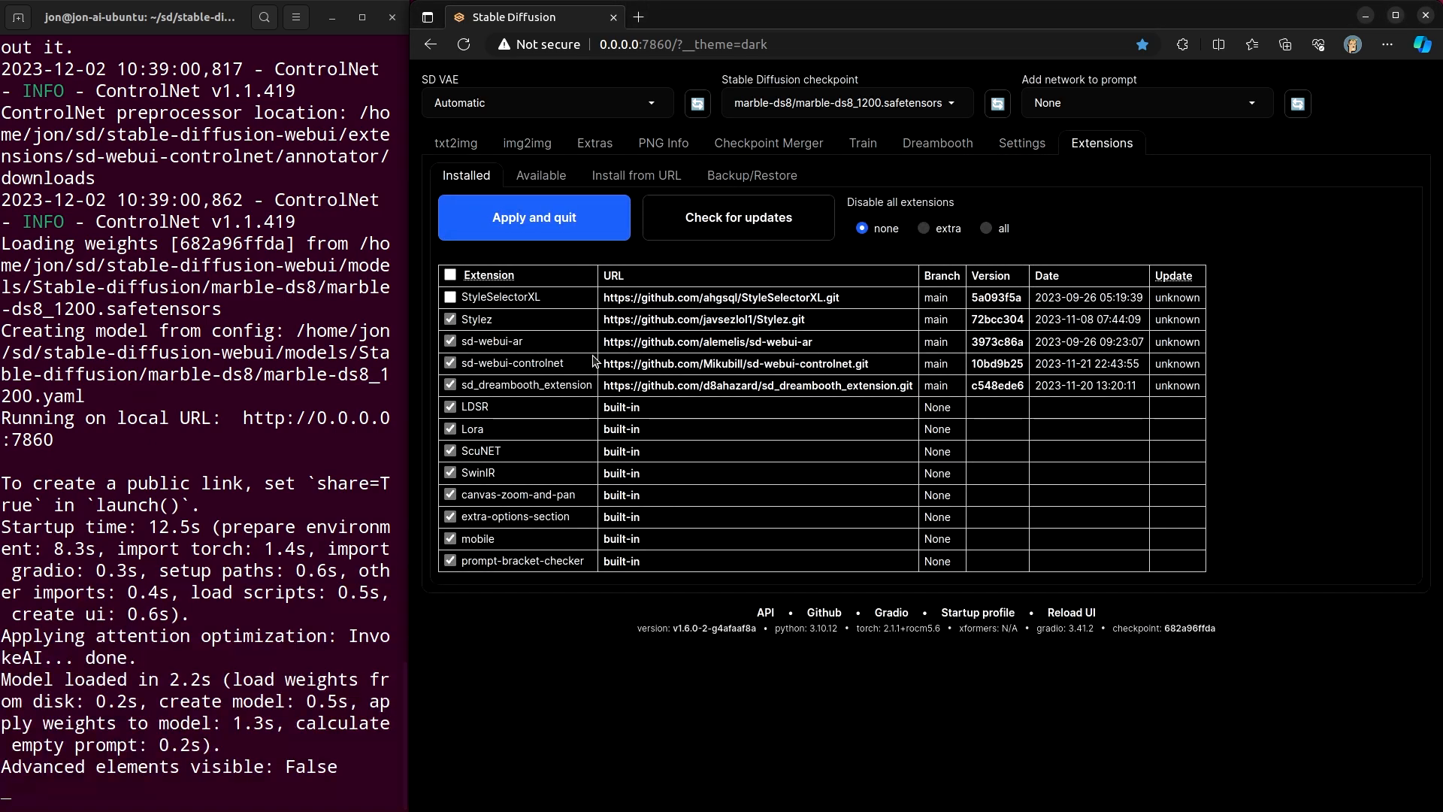
left_click(543, 177)
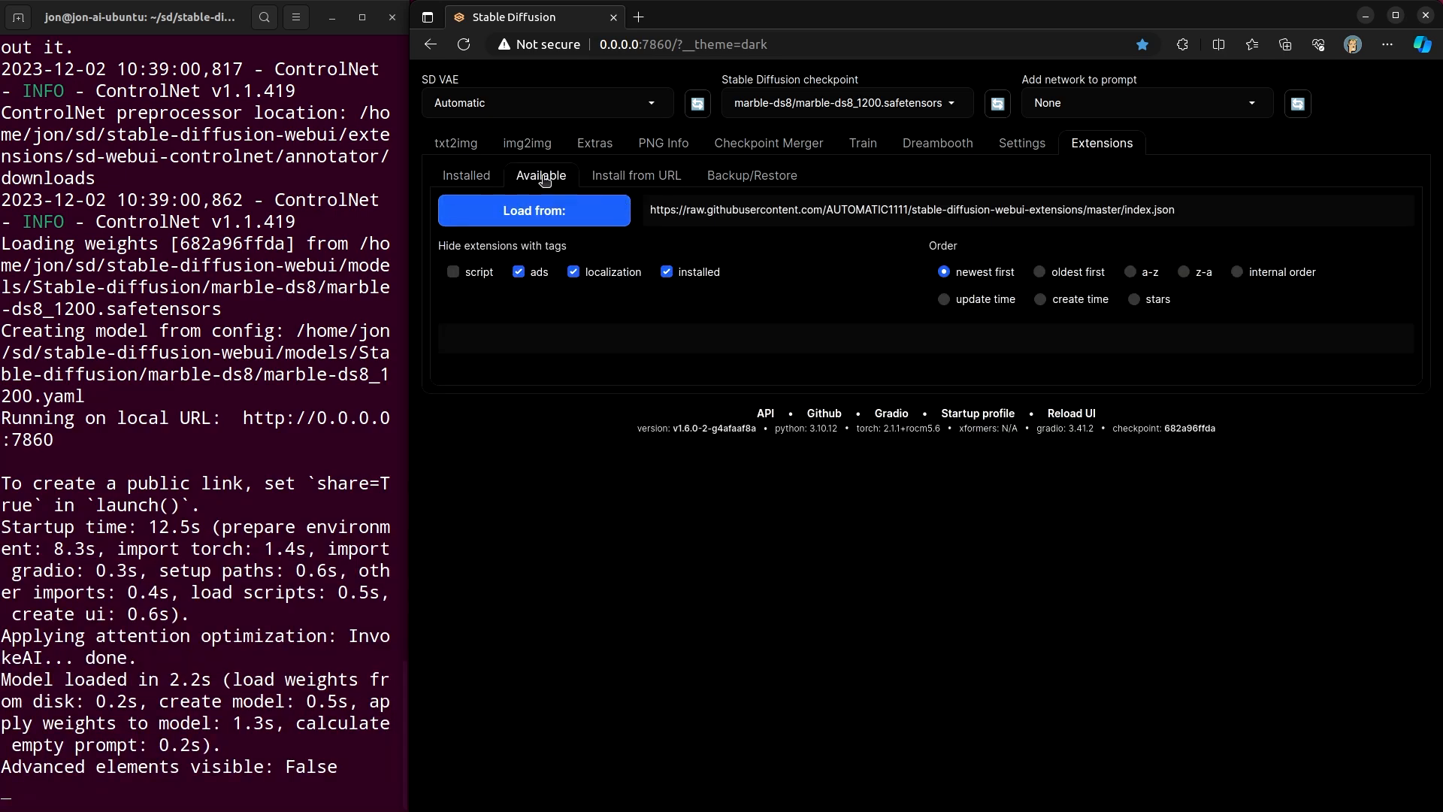
left_click(571, 215)
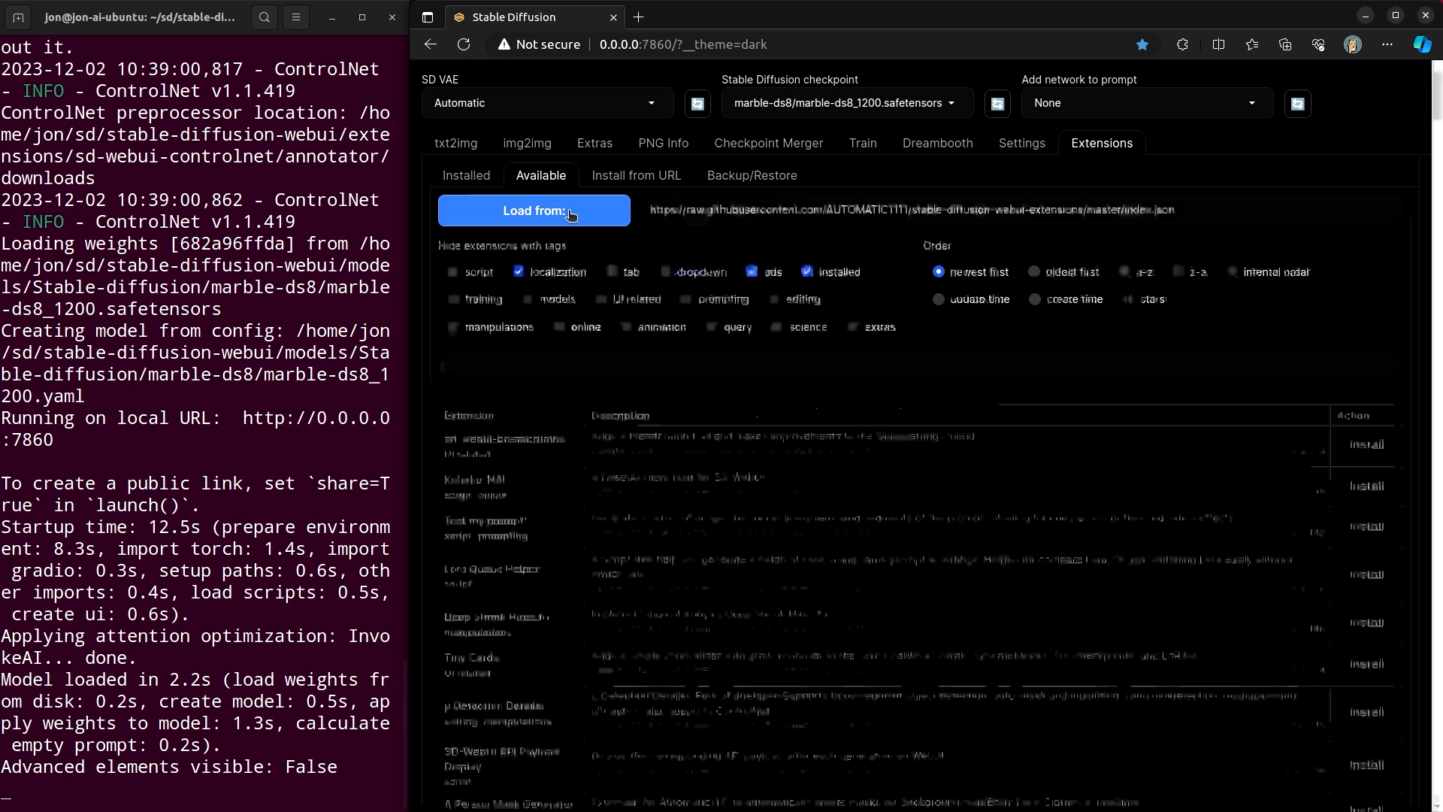
left_click(505, 371)
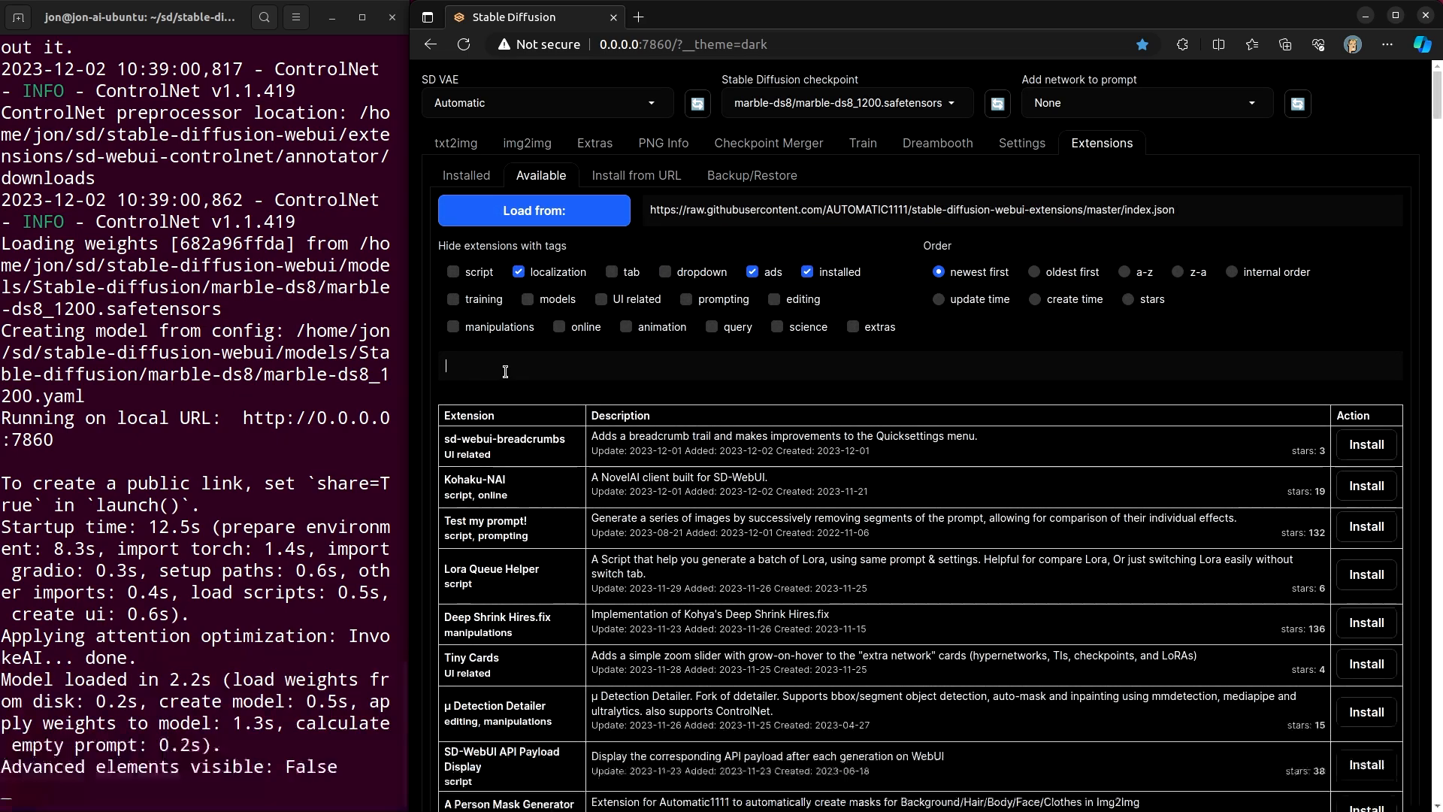
type("dreambo")
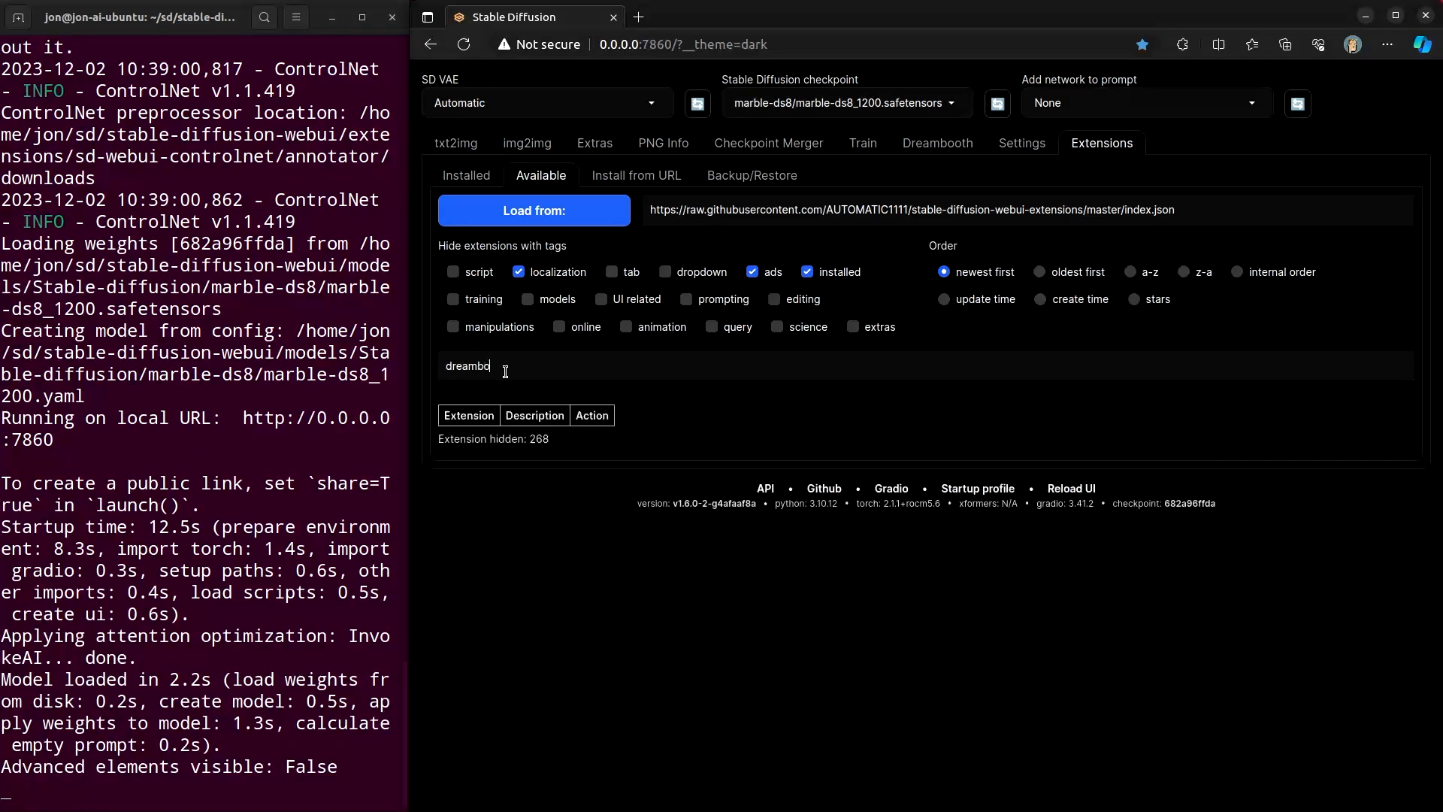
type("oth")
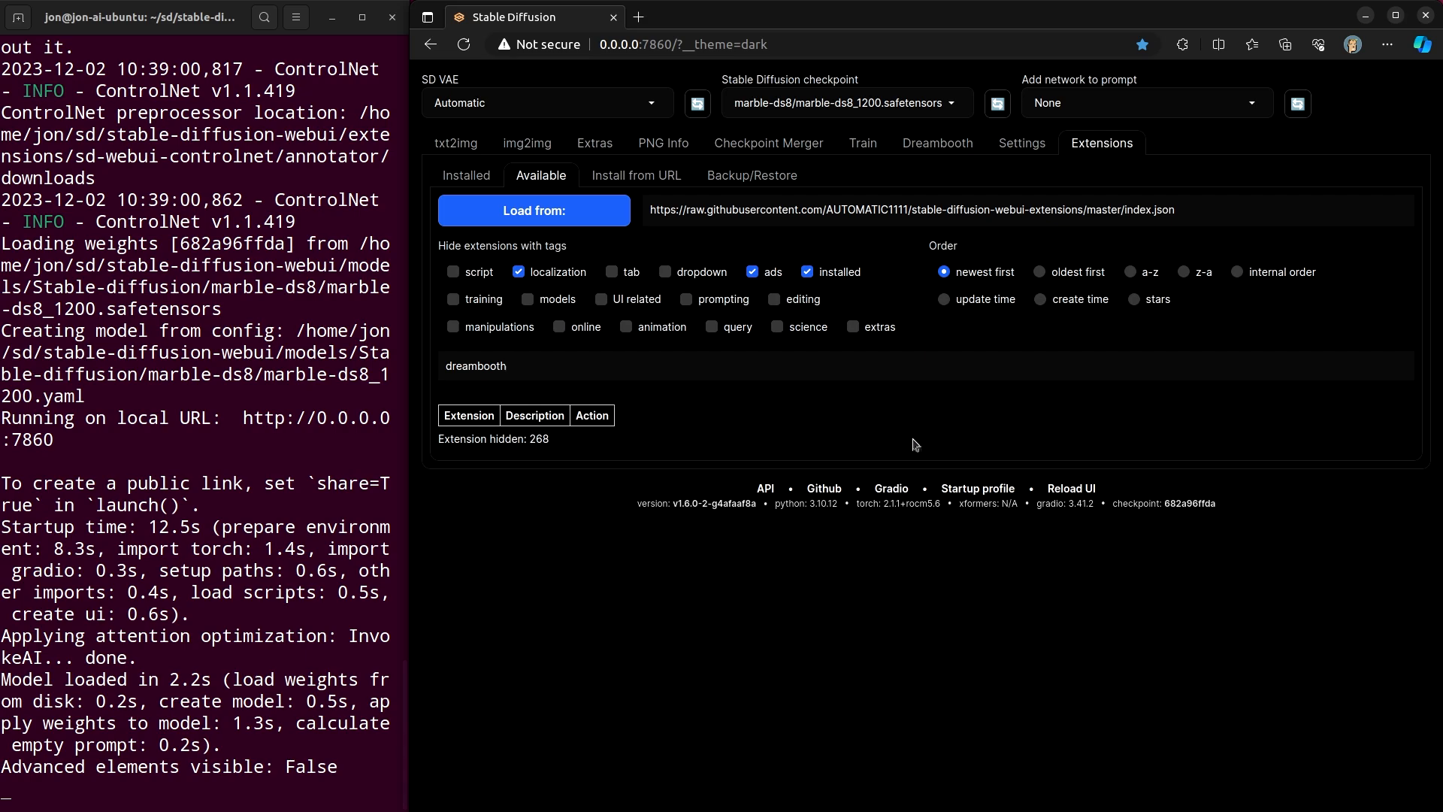
left_click(487, 213)
- Check the installed extensions for updates
left_click(472, 176)
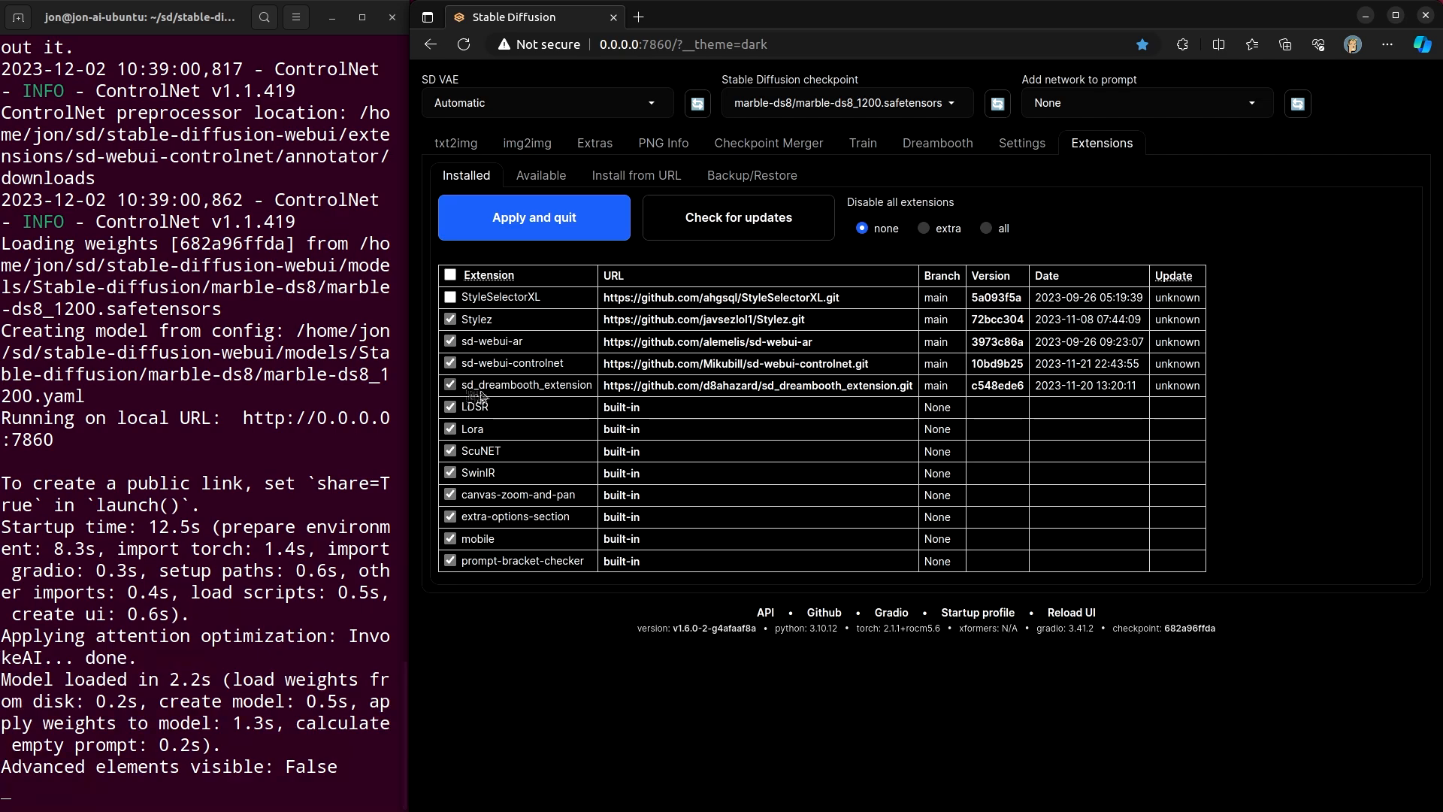
left_click(698, 236)
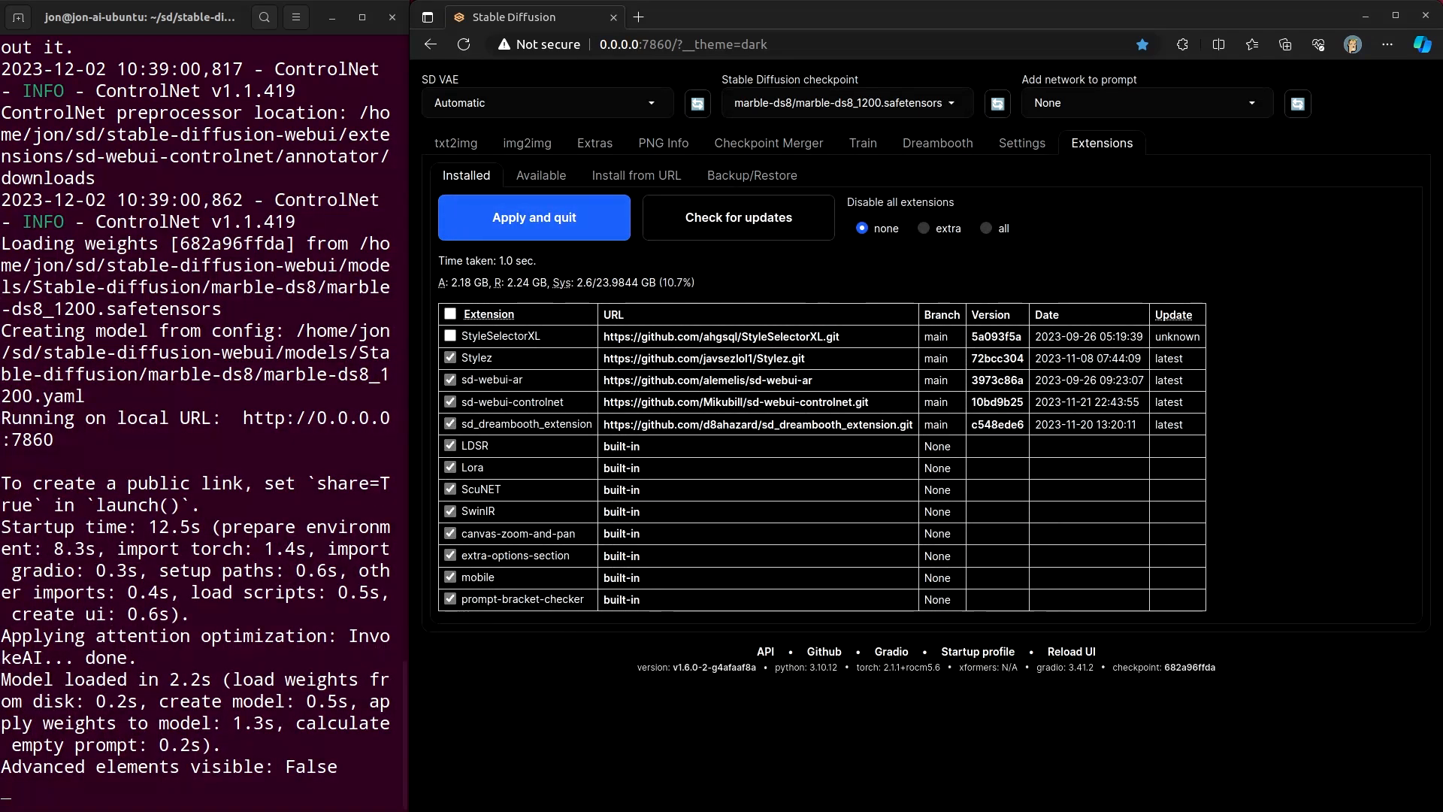
- Browse to the extensions/sd_dreambooth_extension folder in the file manager and open requirements.txt
left_click_drag(1442, 23, 853, 187)
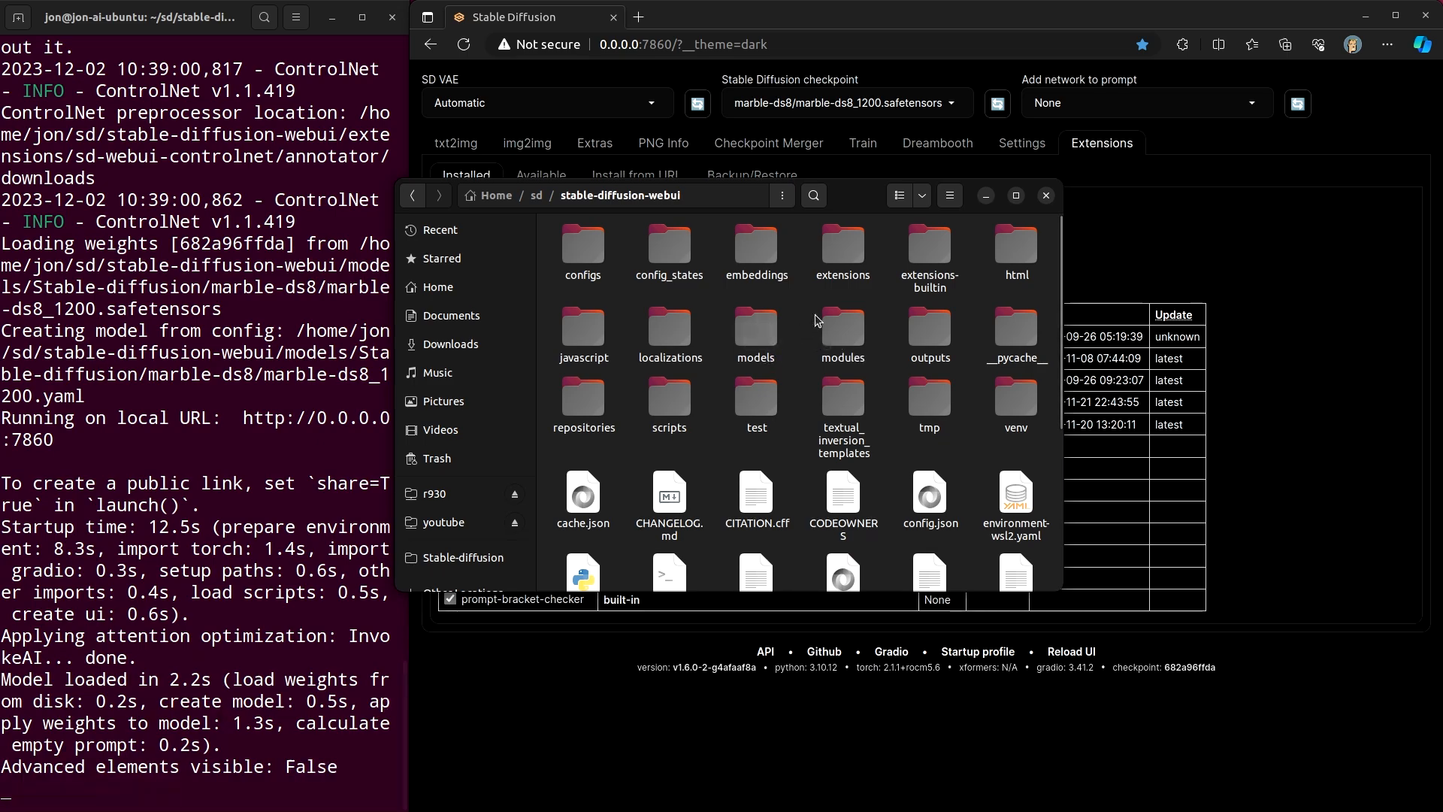
left_click(837, 248)
double_click(838, 248)
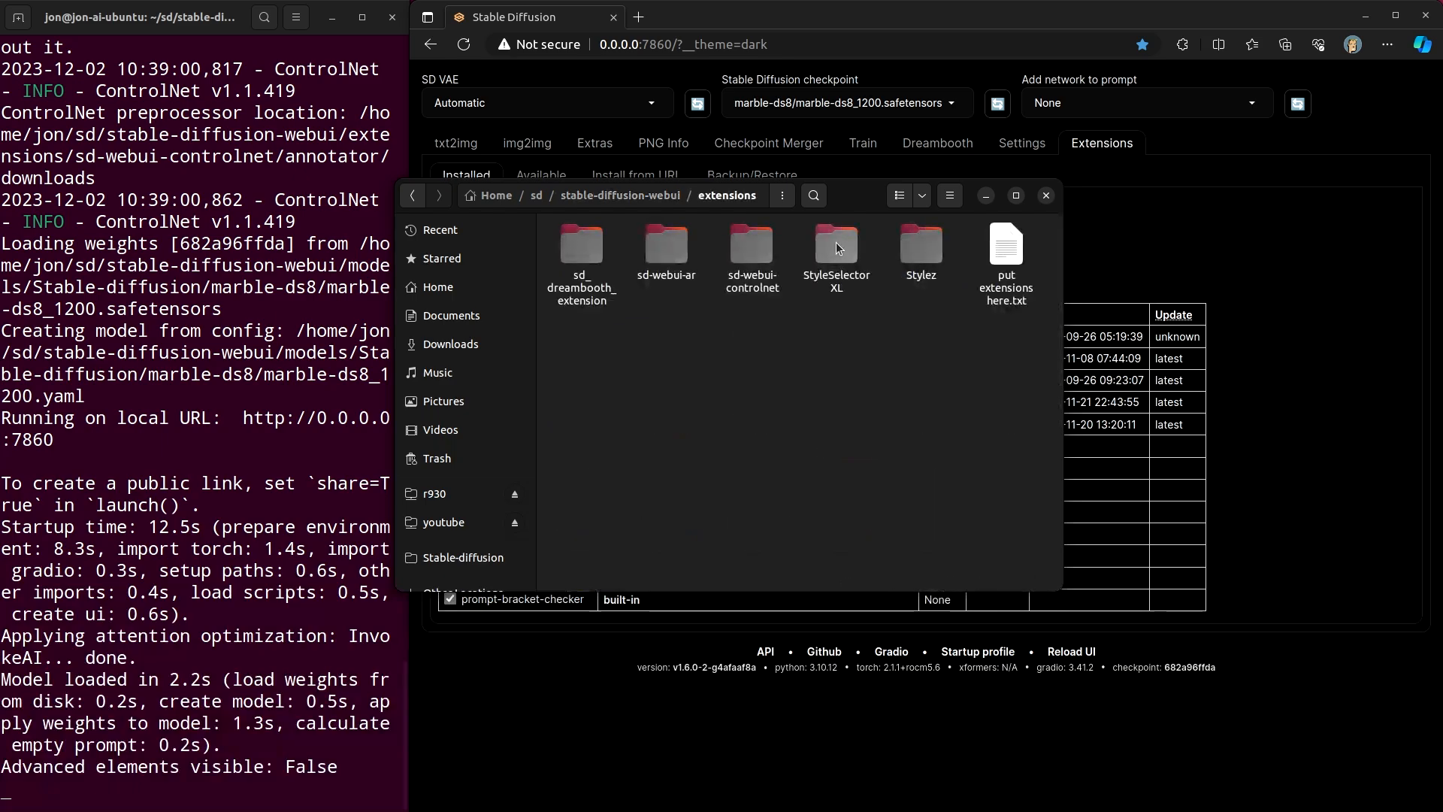
double_click(590, 253)
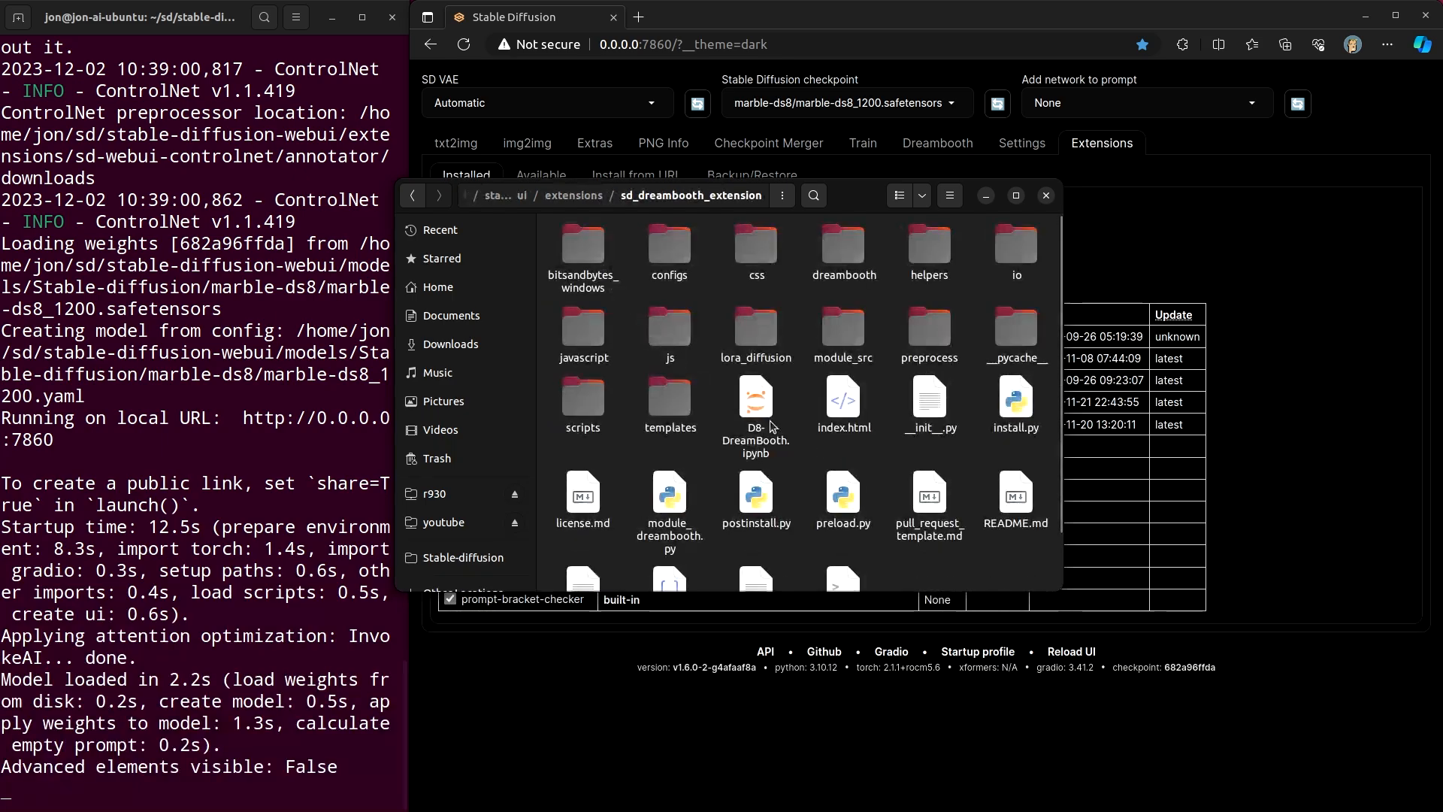
scroll(673, 527, "down", 2)
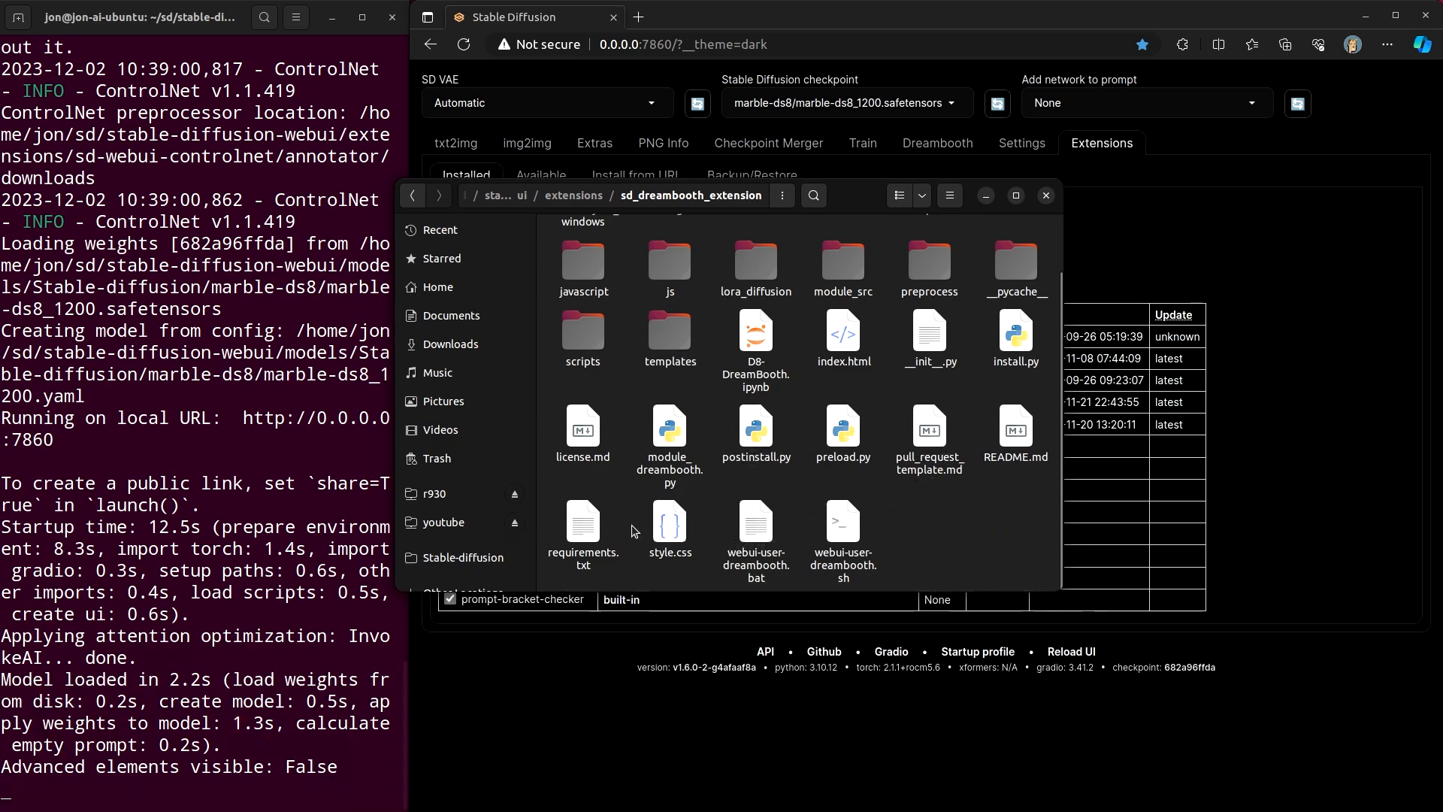
double_click(583, 524)
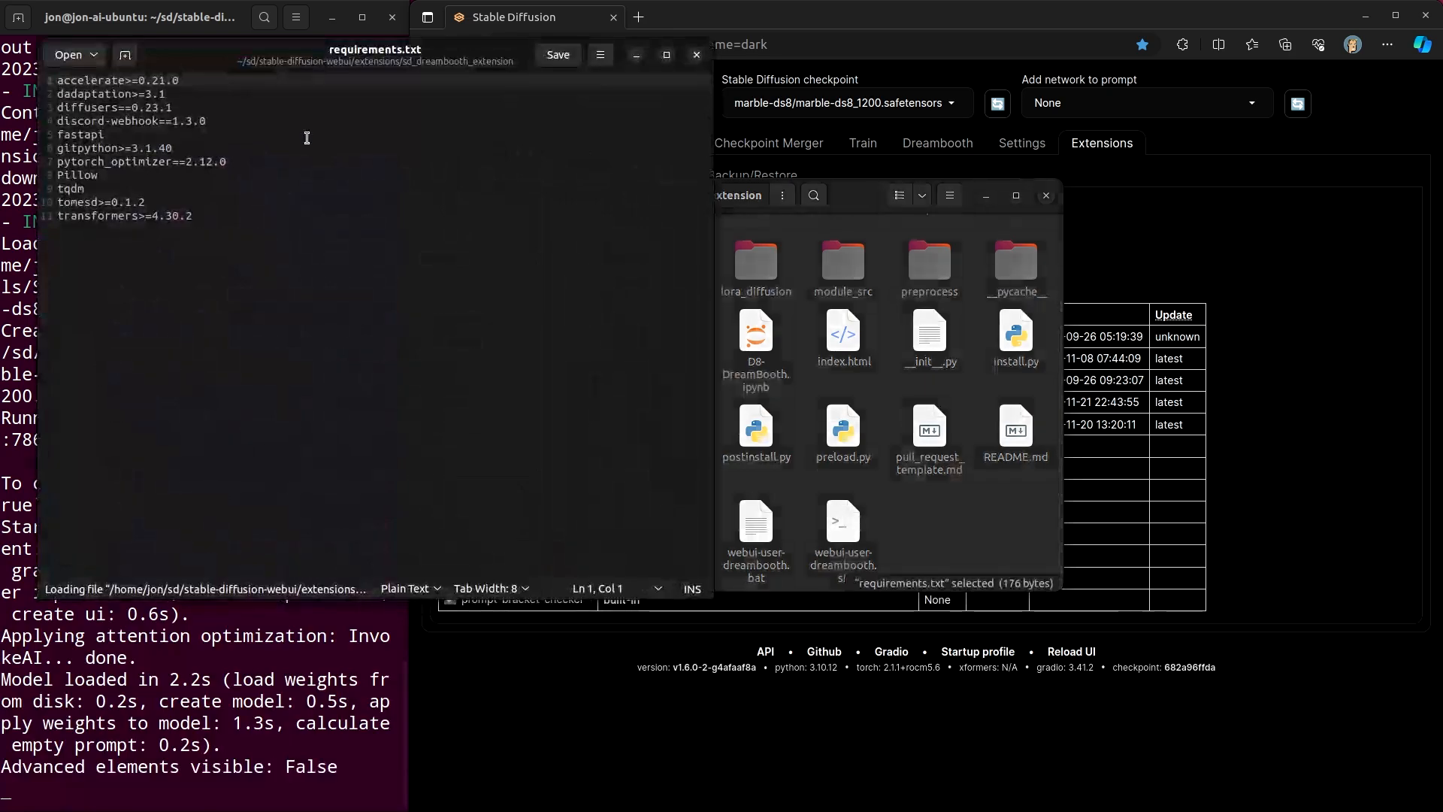
- Examine the package version pins in requirements.txt, such as the diffusers line, and close the editor
left_click_drag(216, 65, 511, 206)
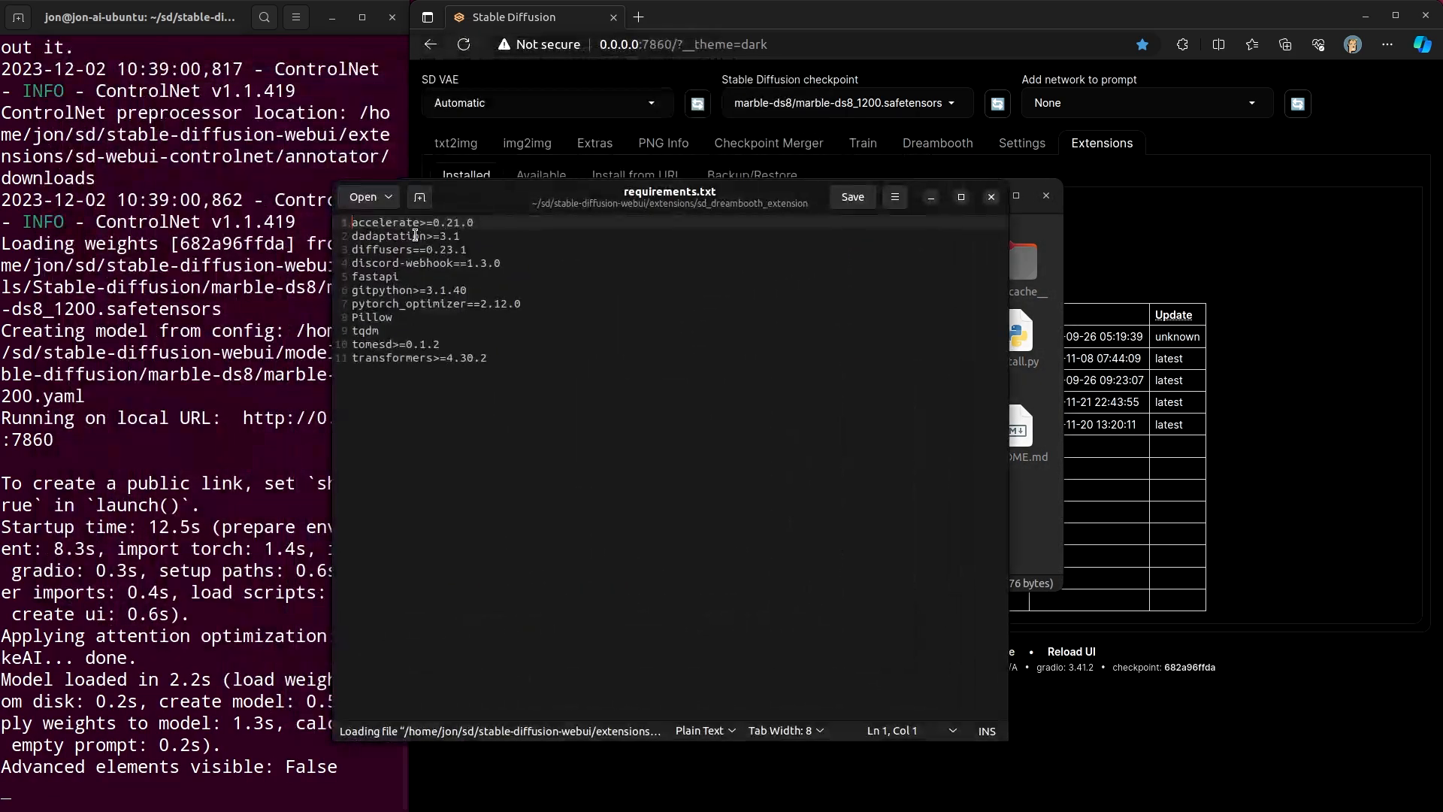
left_click(404, 251)
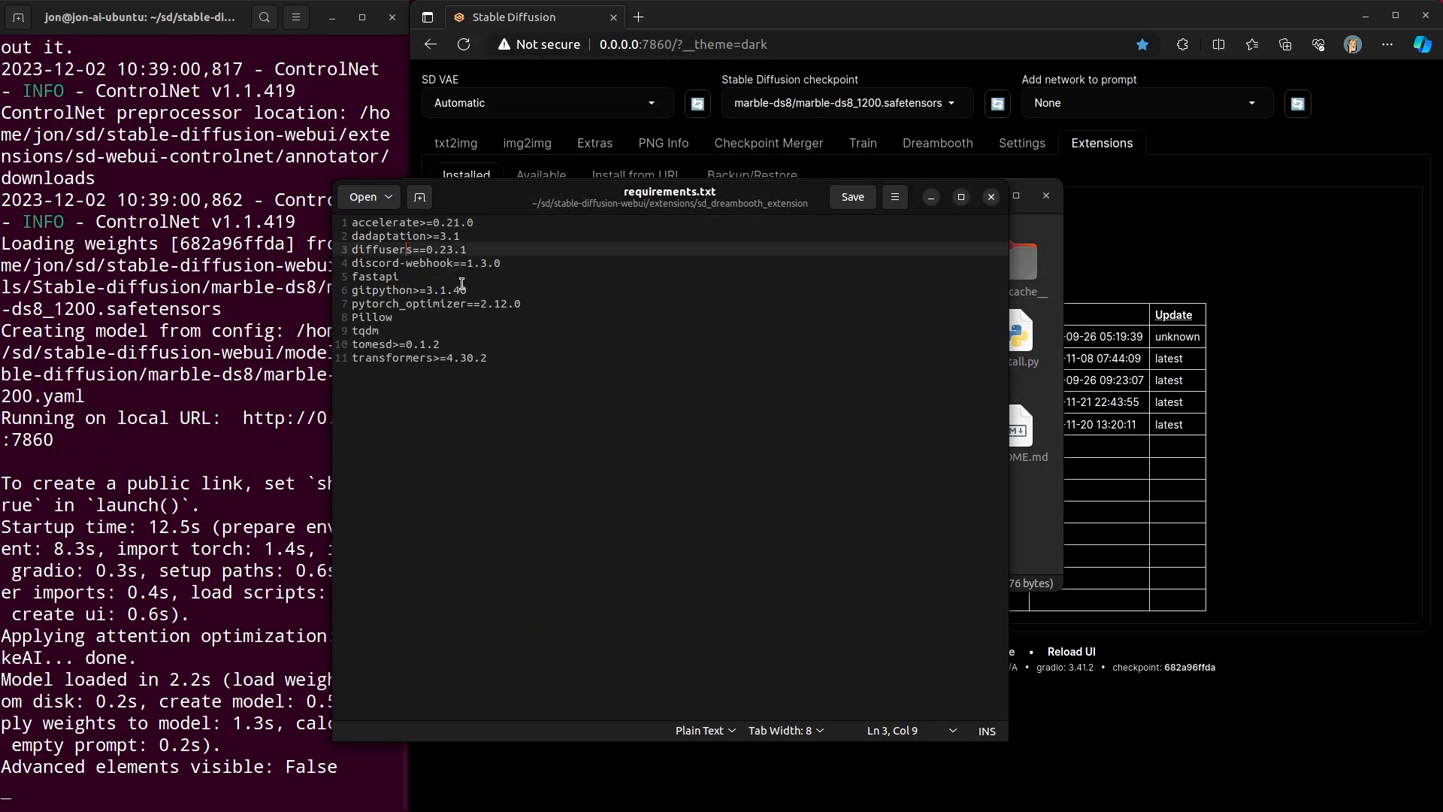
left_click(434, 236)
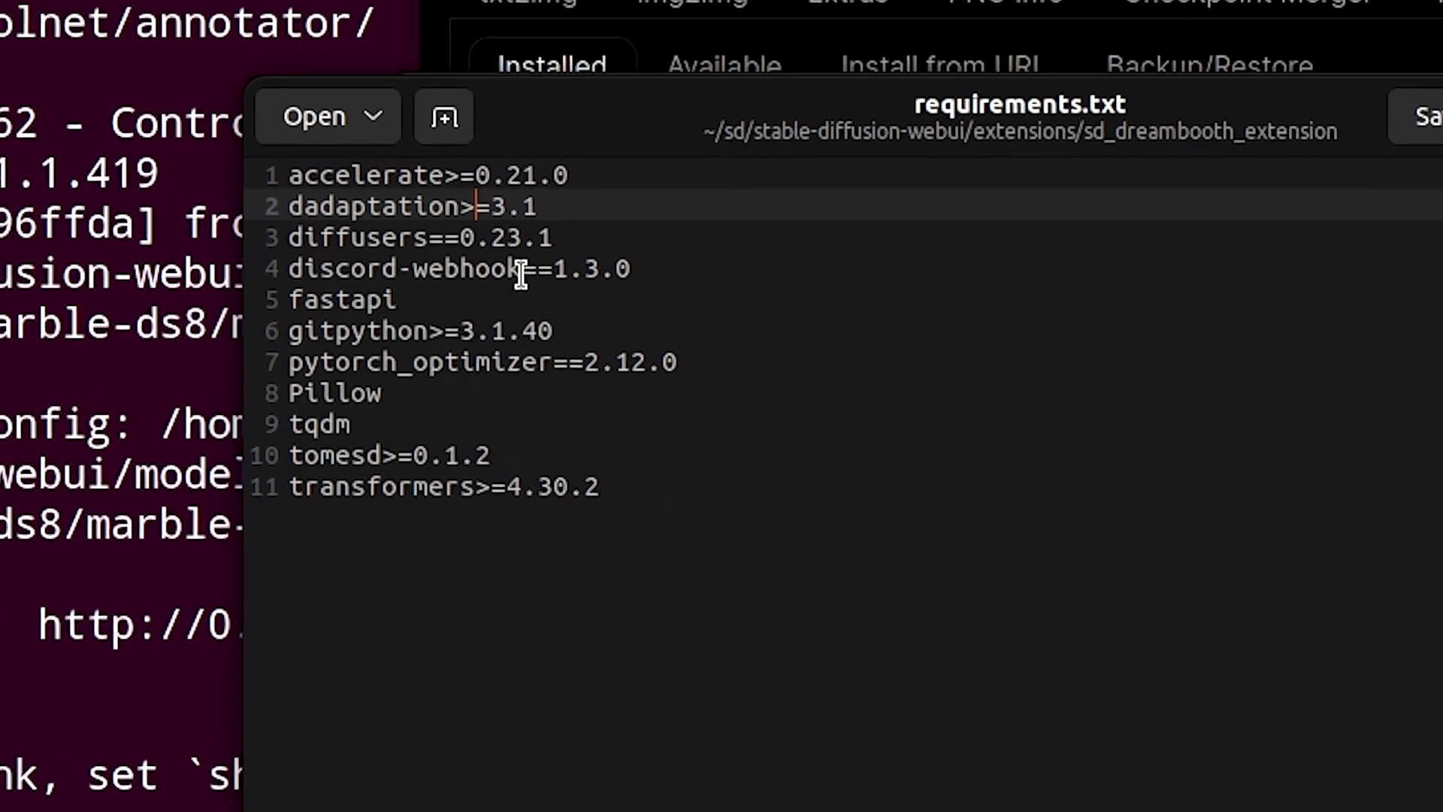
left_click(450, 235)
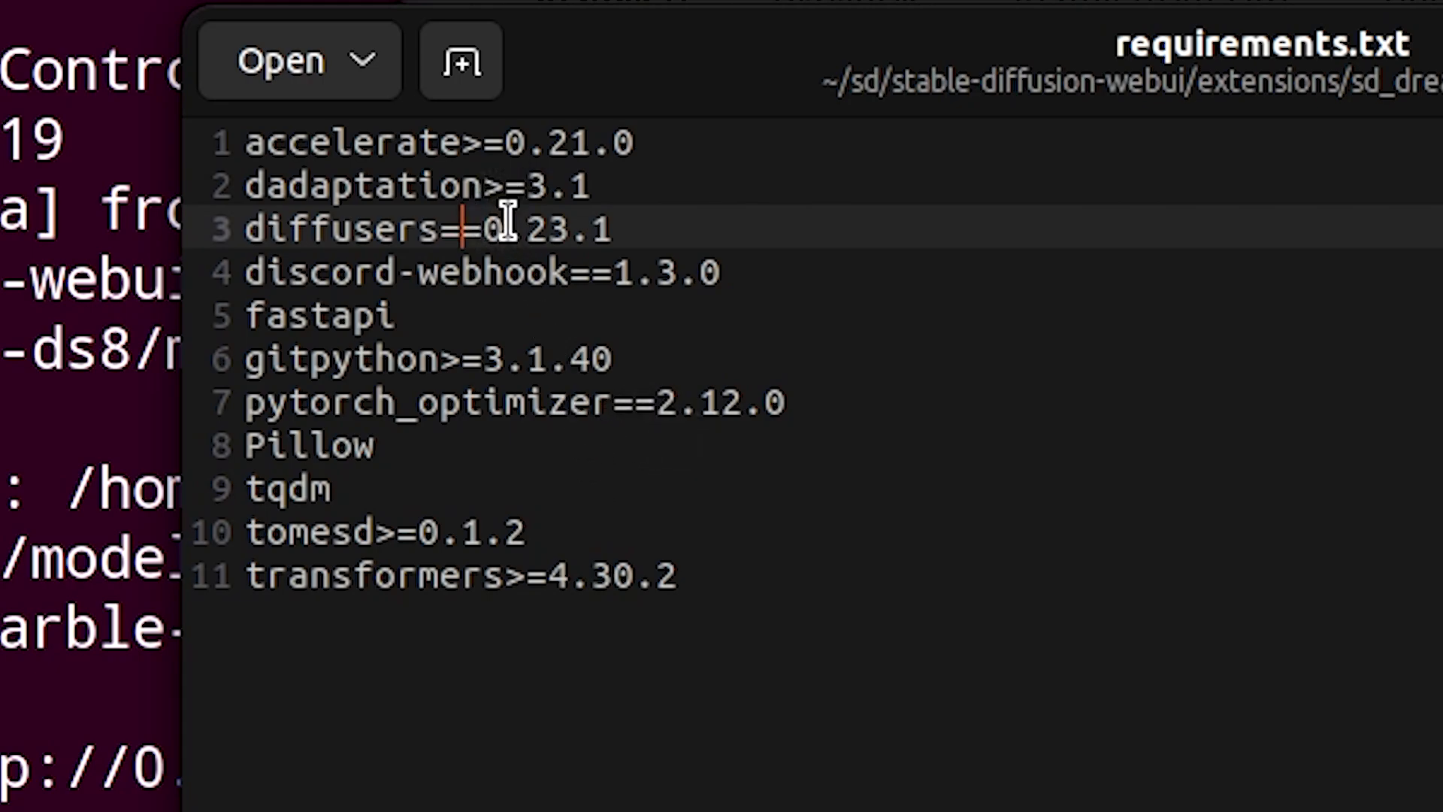
left_click(507, 199)
key("Down")
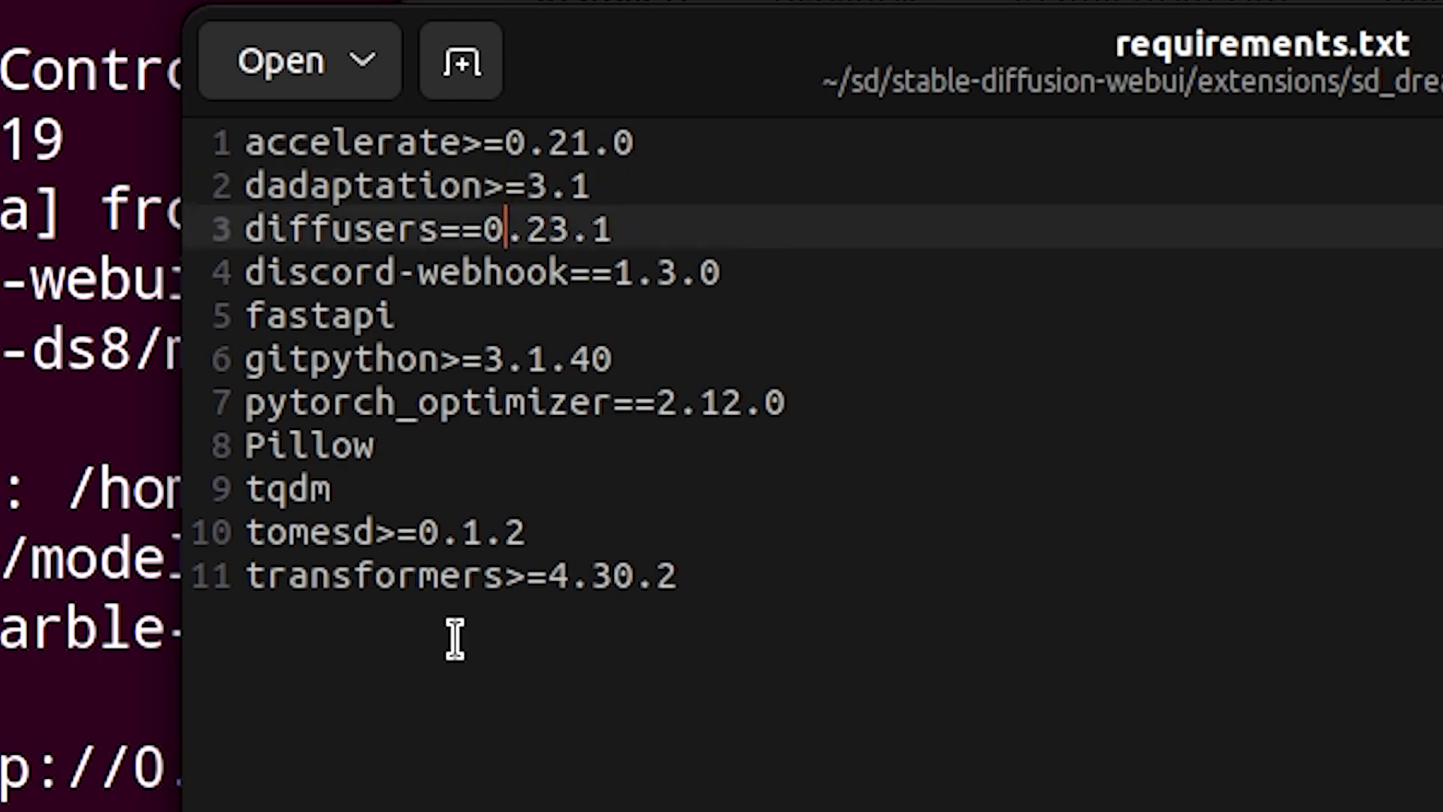
key("Left")
key("Left")
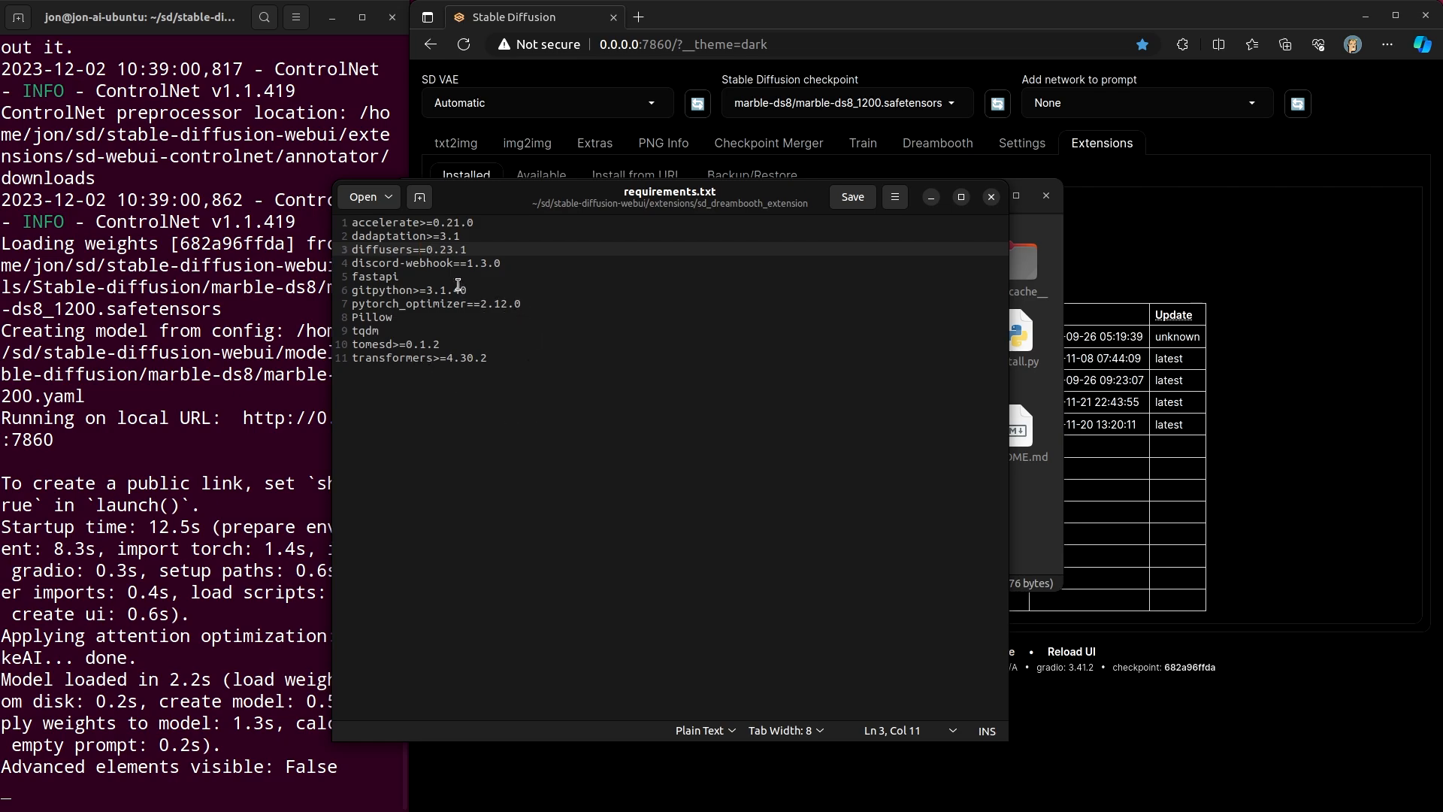
left_click_drag(351, 246, 467, 249)
left_click(580, 316)
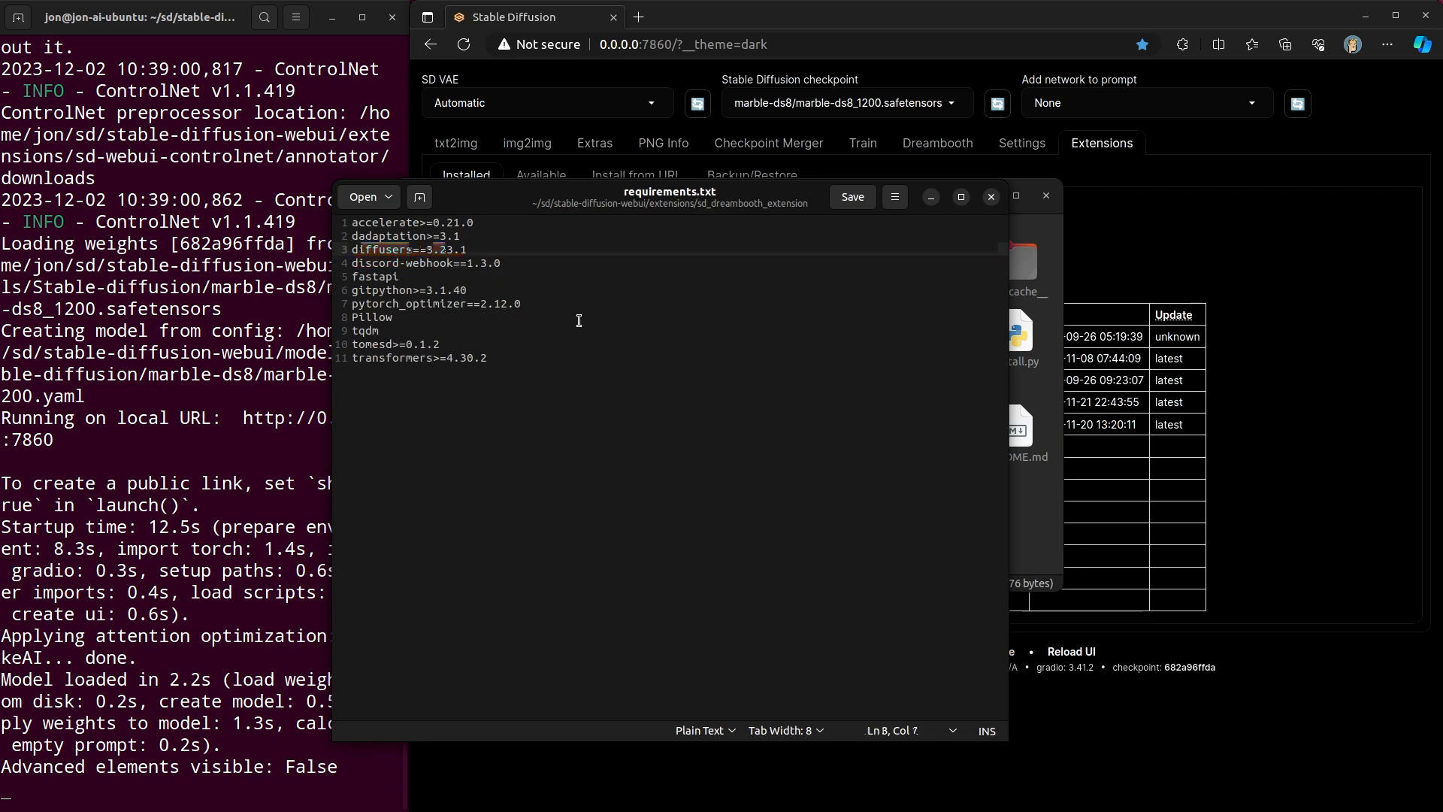
left_click(990, 196)
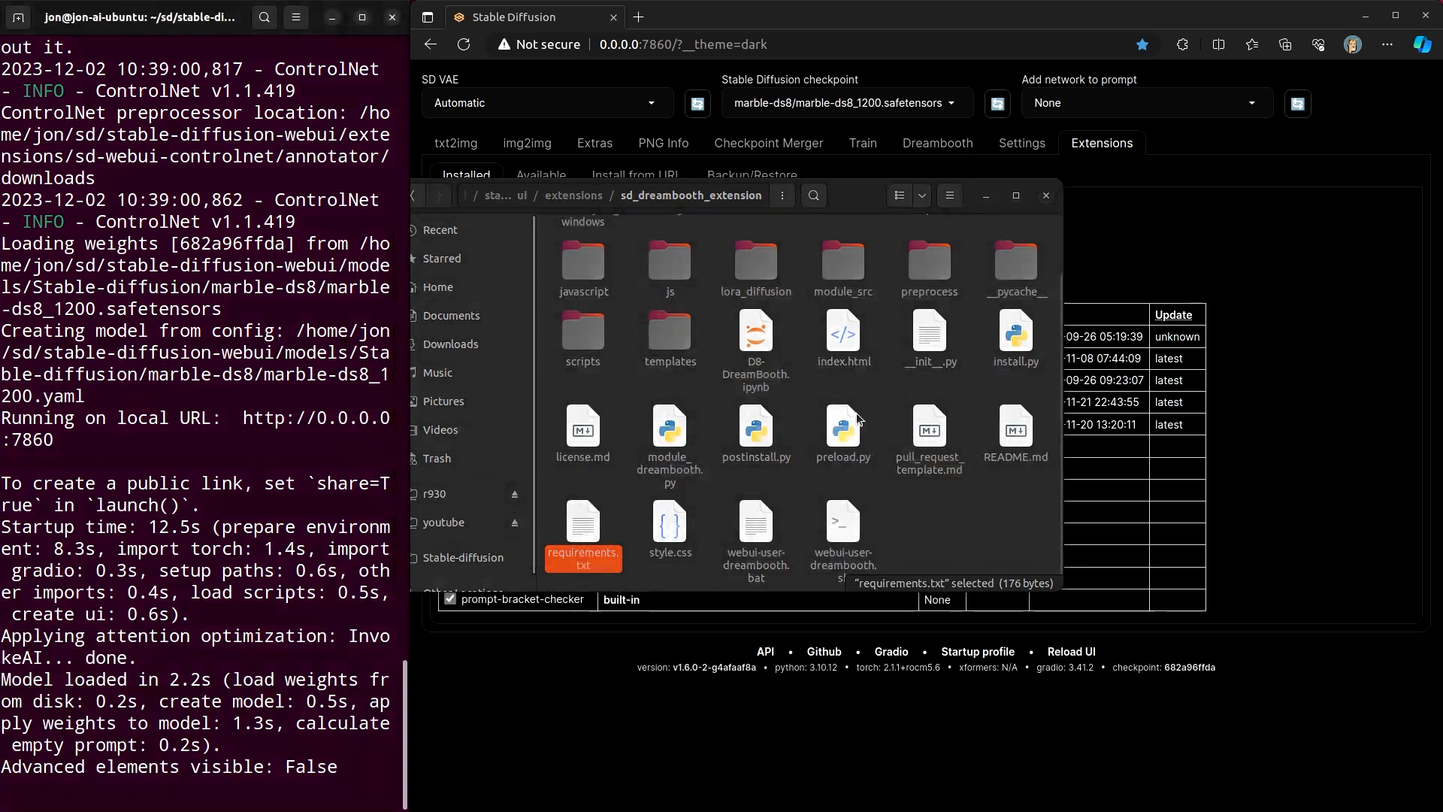
- Open a new terminal tab and activate the virtual environment with source venv/bin/activate
key("ctrl+shift+t")
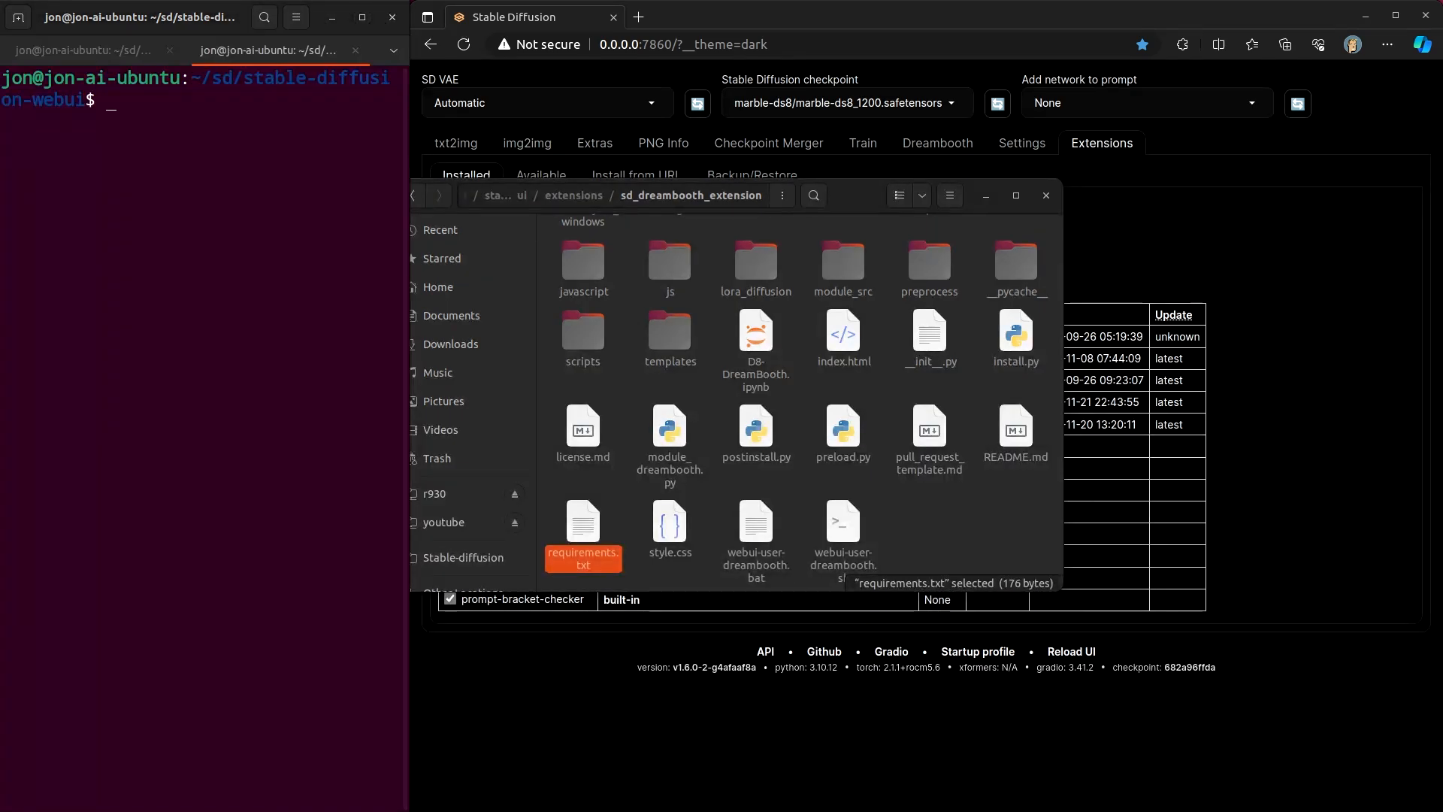
left_click(302, 249)
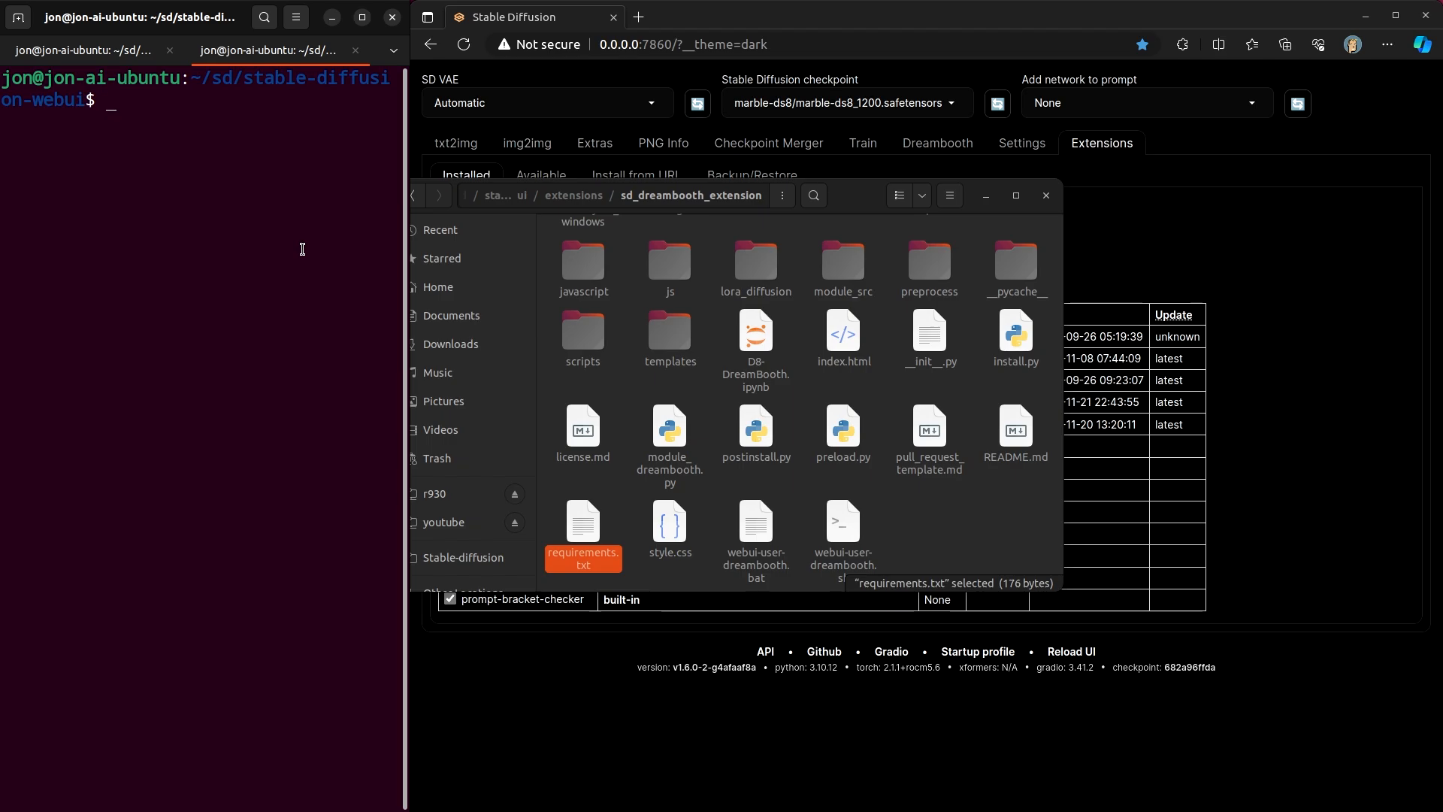
type("source venv/bin/")
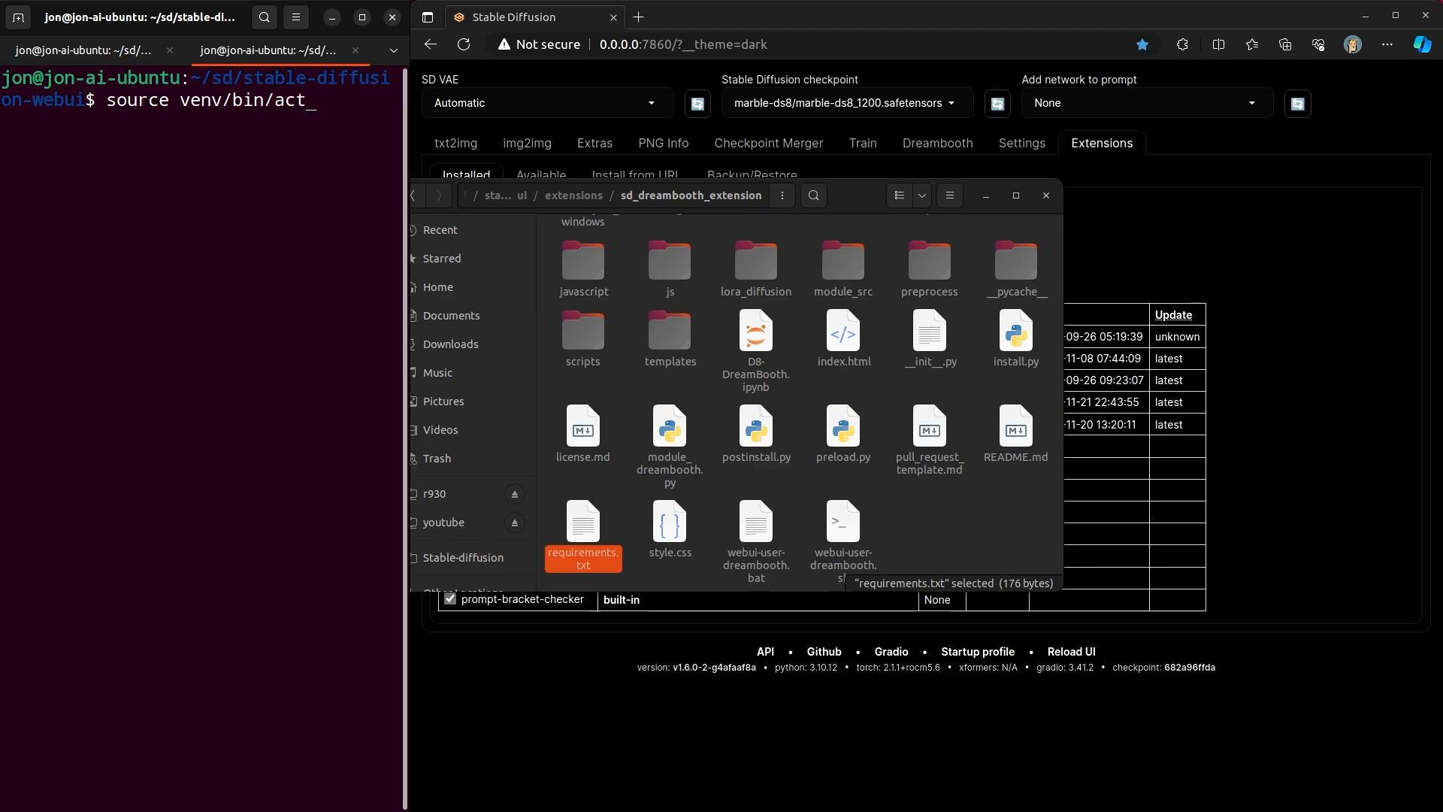
type("act")
key("Tab")
key("Return")
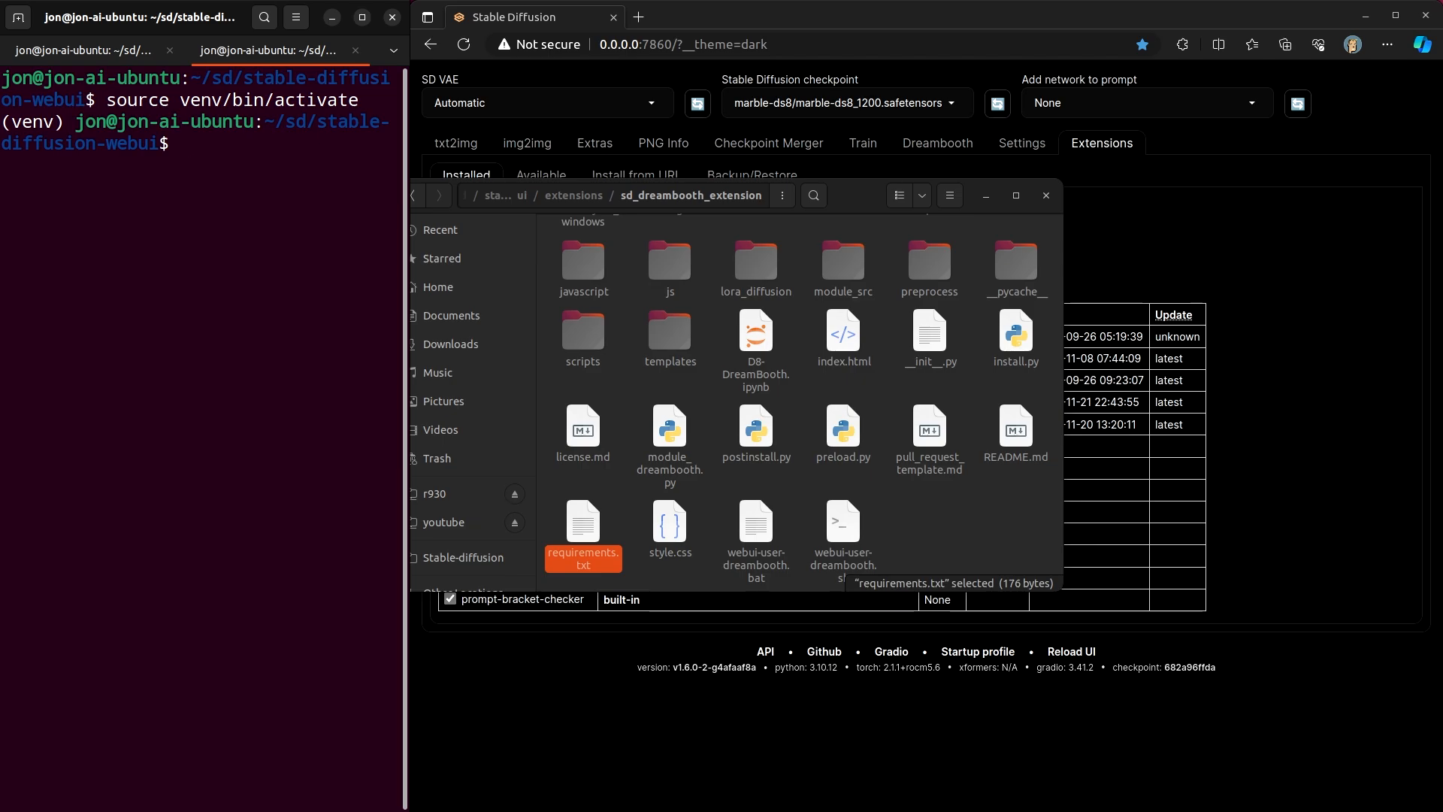
- Install the extension's dependencies with pip install -r extensions/sd_dreambooth_extension/requirements.txt
type("pip install -r extensions")
key("Tab")
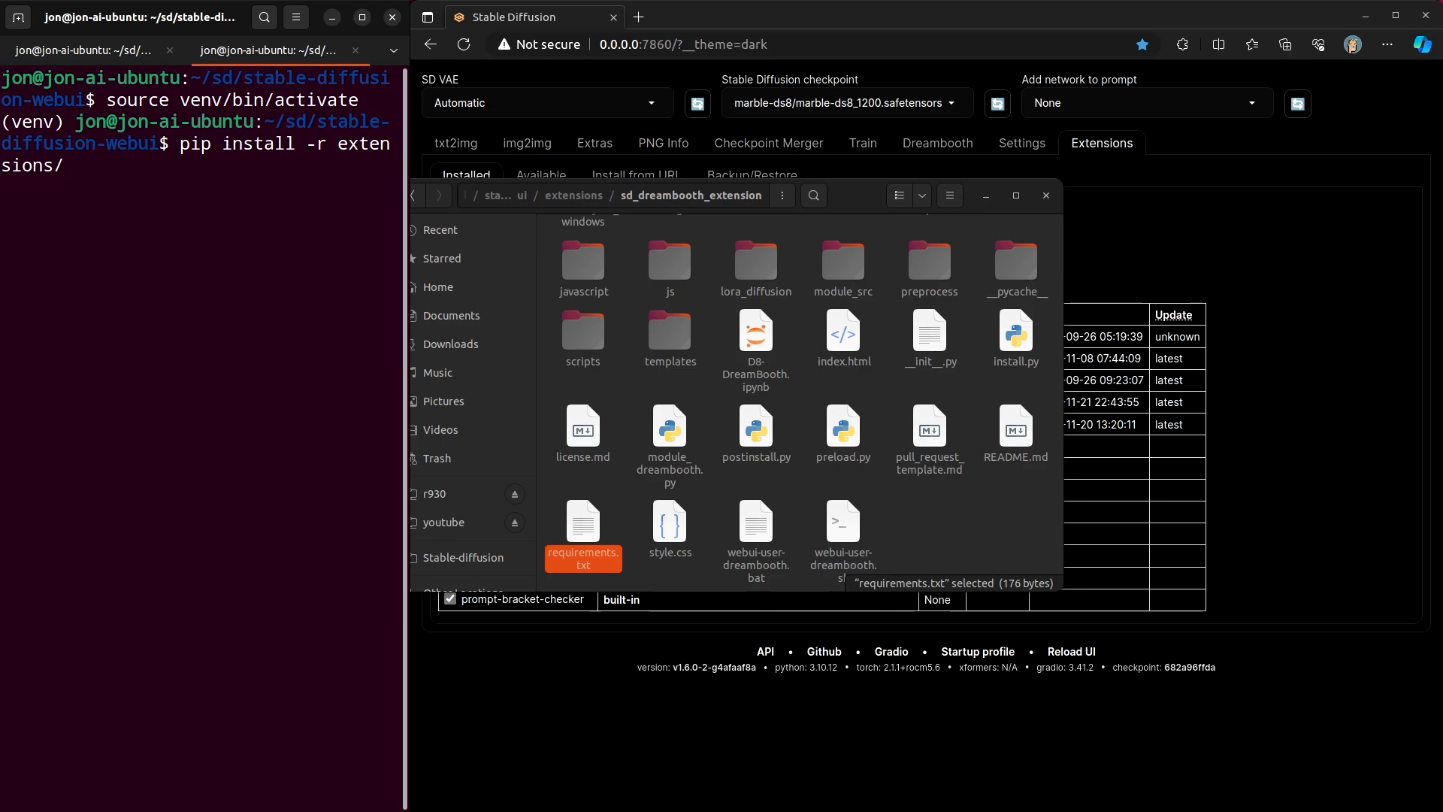
type("sd_dre")
key("Tab")
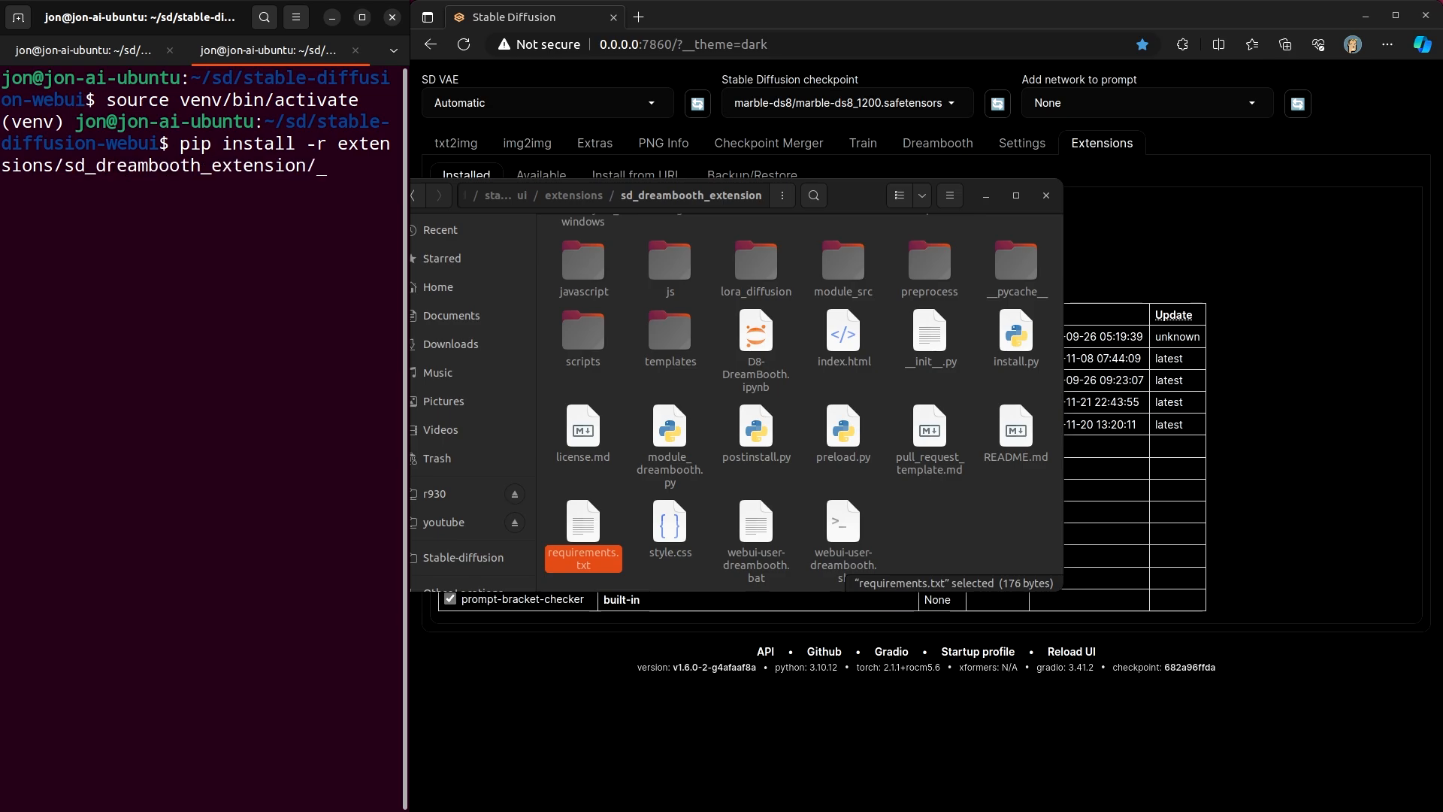
type("requi")
key("Tab")
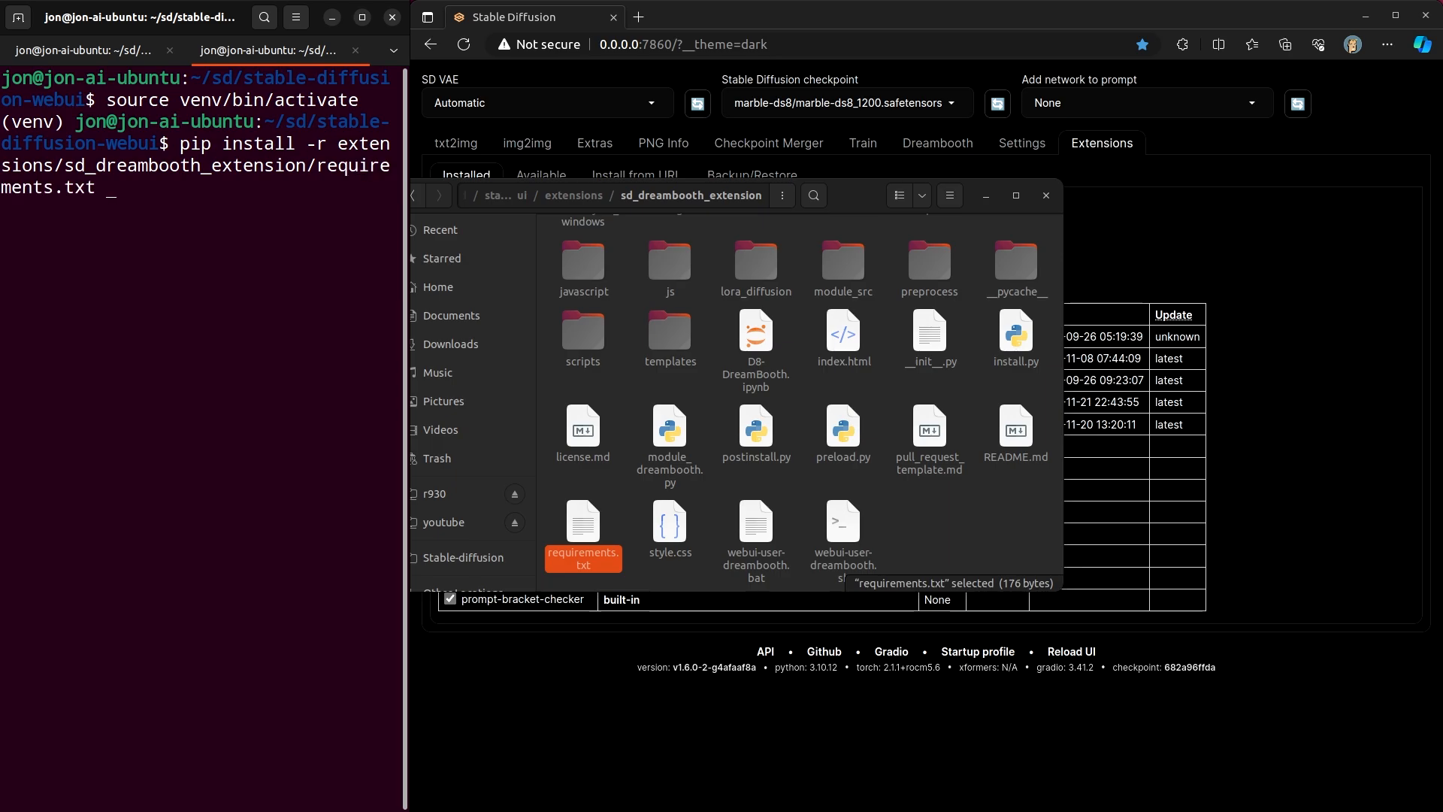
key("Return")
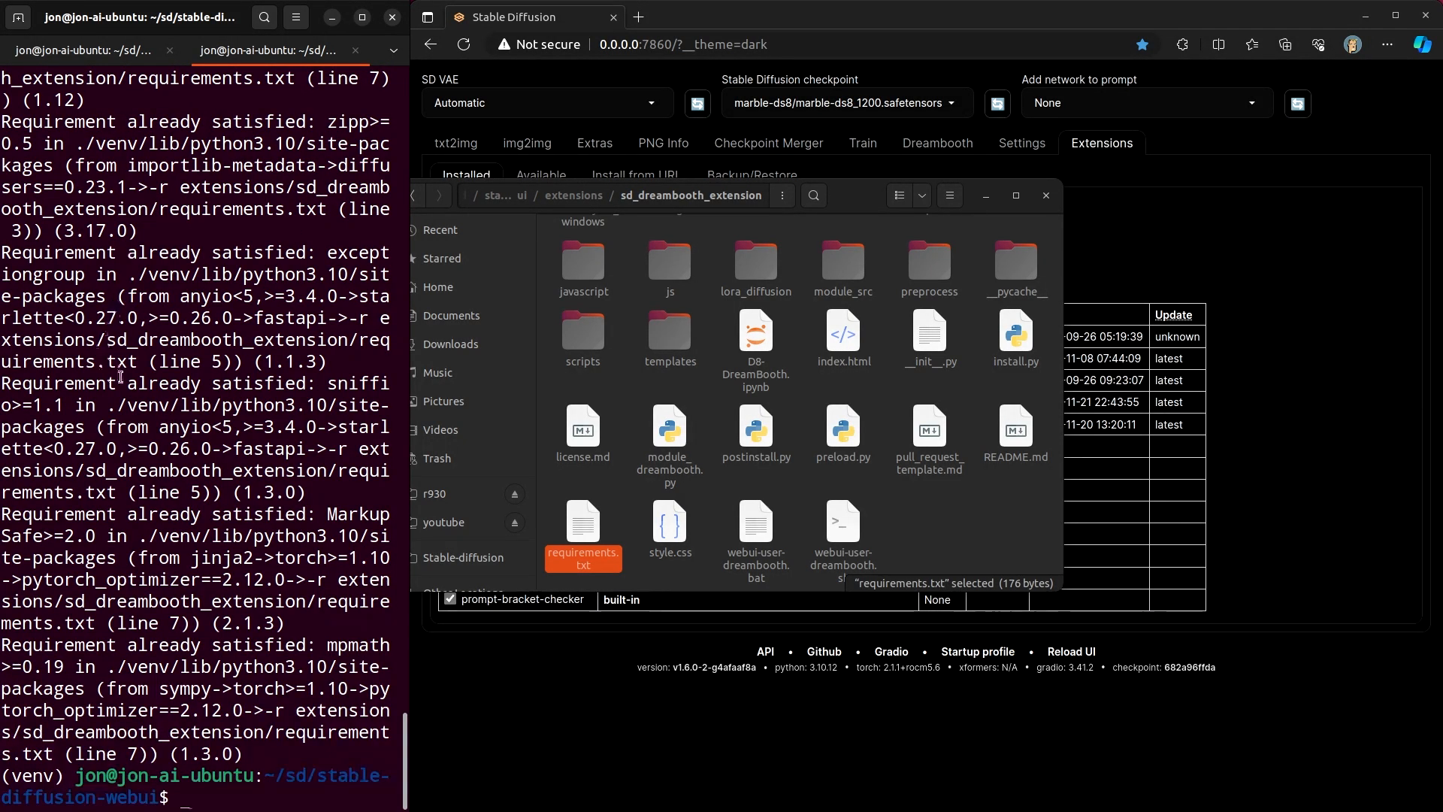
- Scroll through the pip install output in the terminal
left_click(151, 399)
scroll(154, 406, "up", 15)
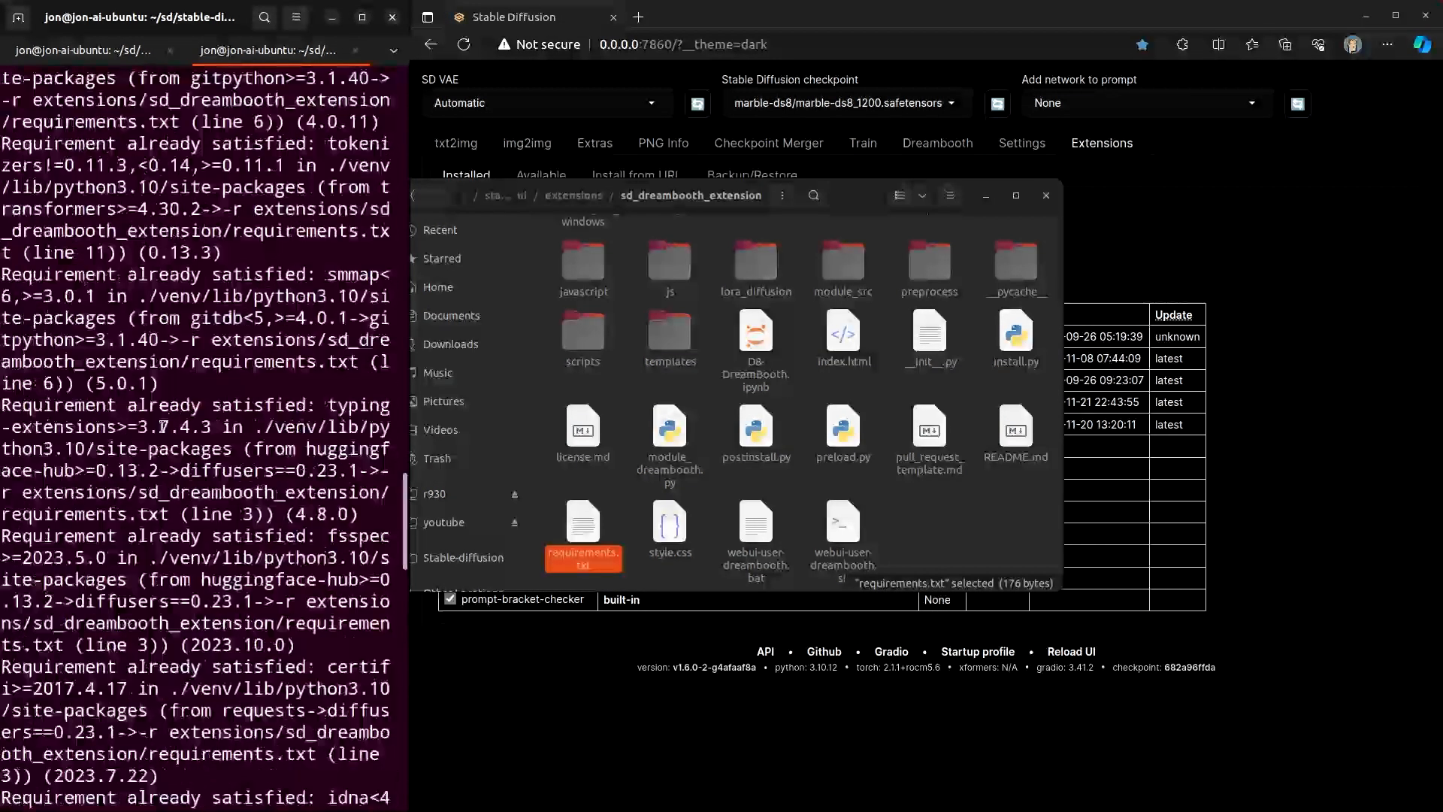
scroll(162, 426, "down", 15)
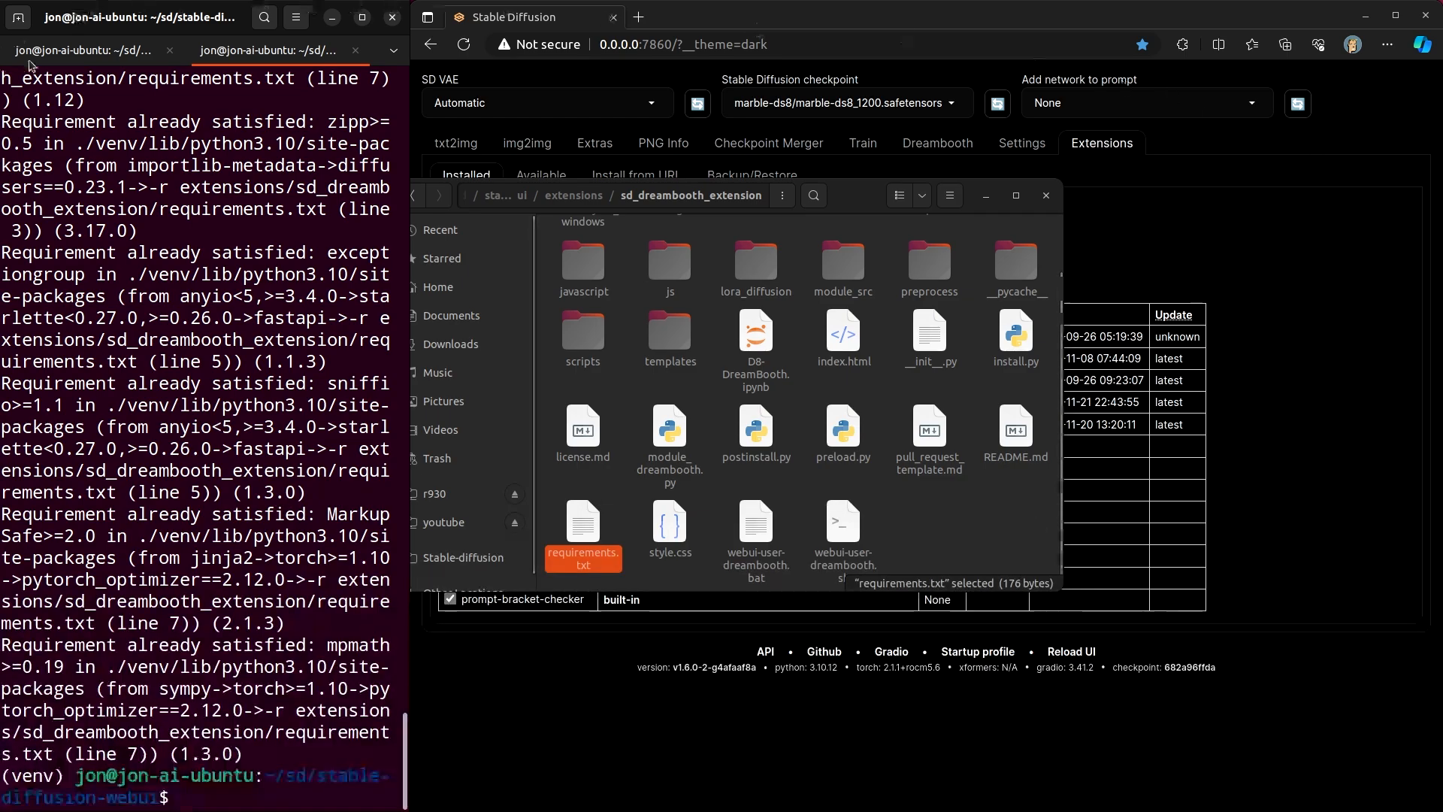
- Switch back to the server's terminal tab, close the file manager and open the Dreambooth tab in the web UI
left_click(91, 51)
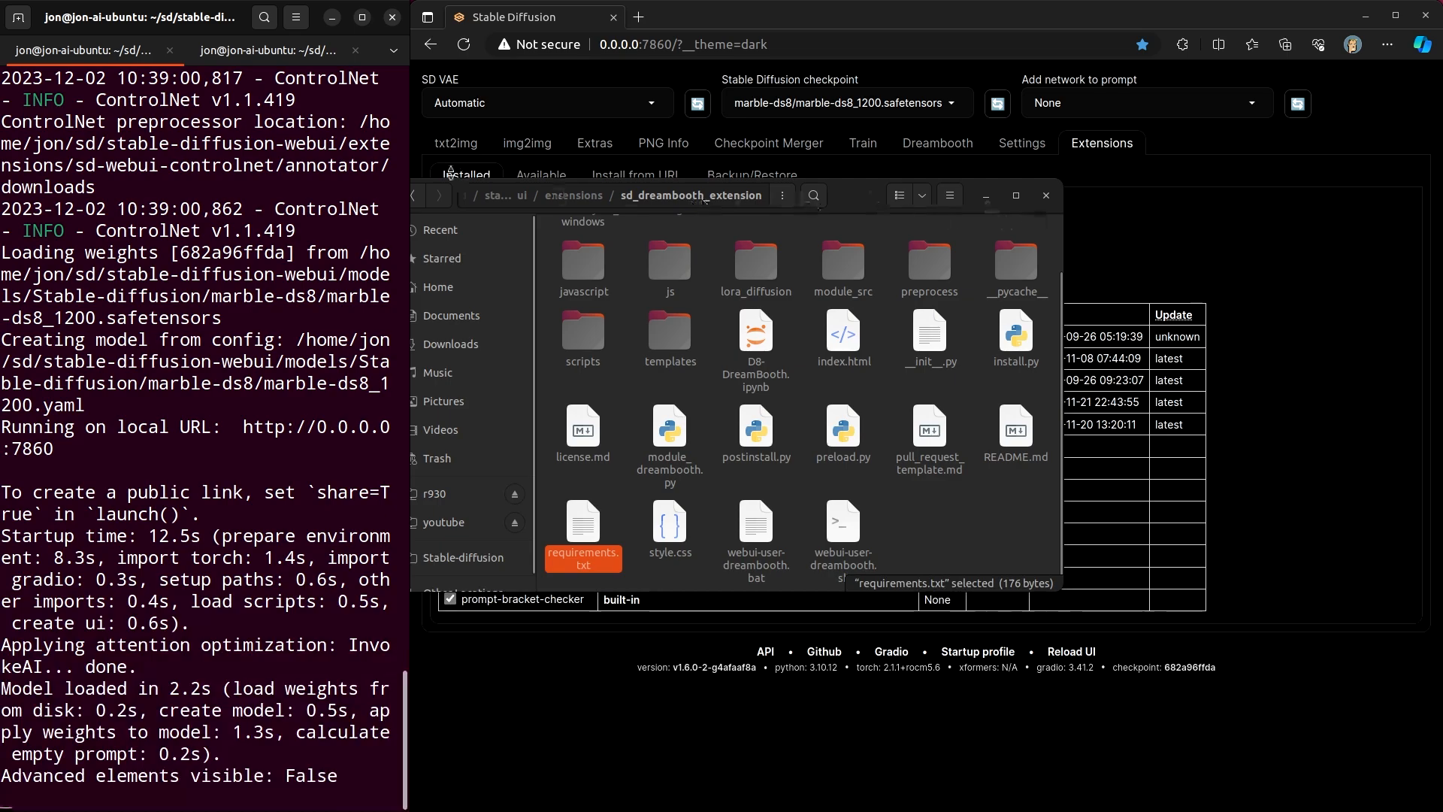
left_click(1046, 195)
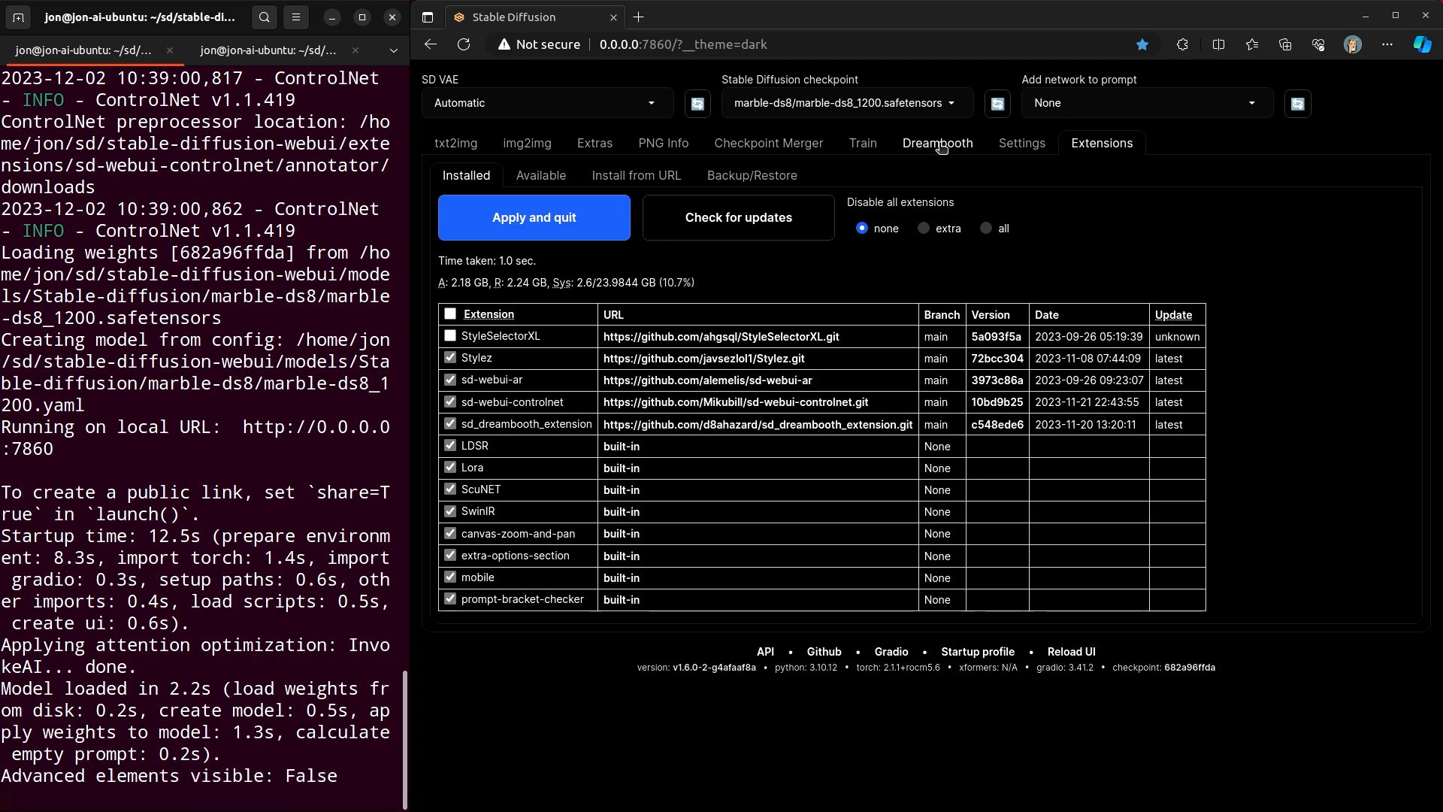
left_click(941, 148)
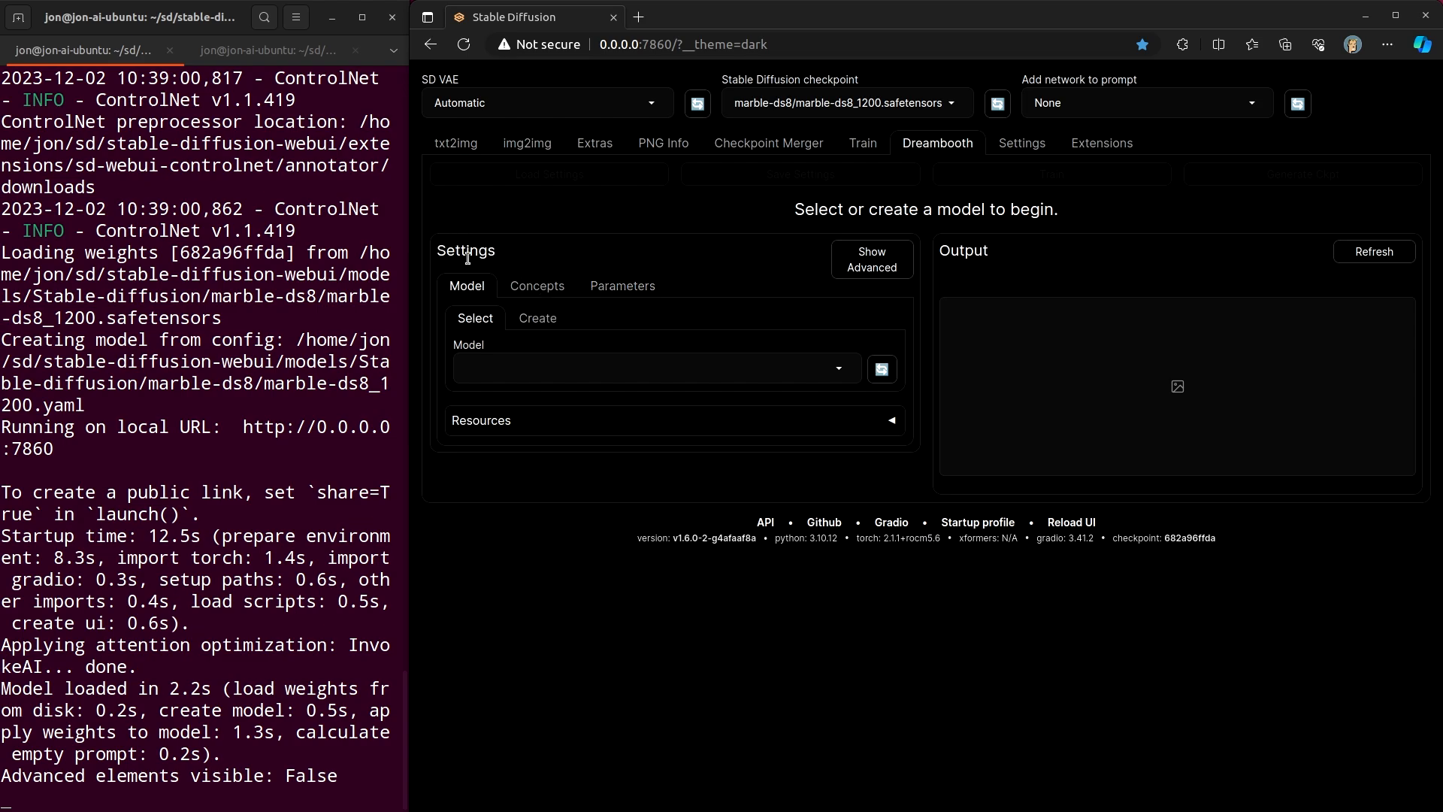
- Start creating a new Dreambooth model and name it fe-test-model
left_click(538, 319)
left_click(535, 399)
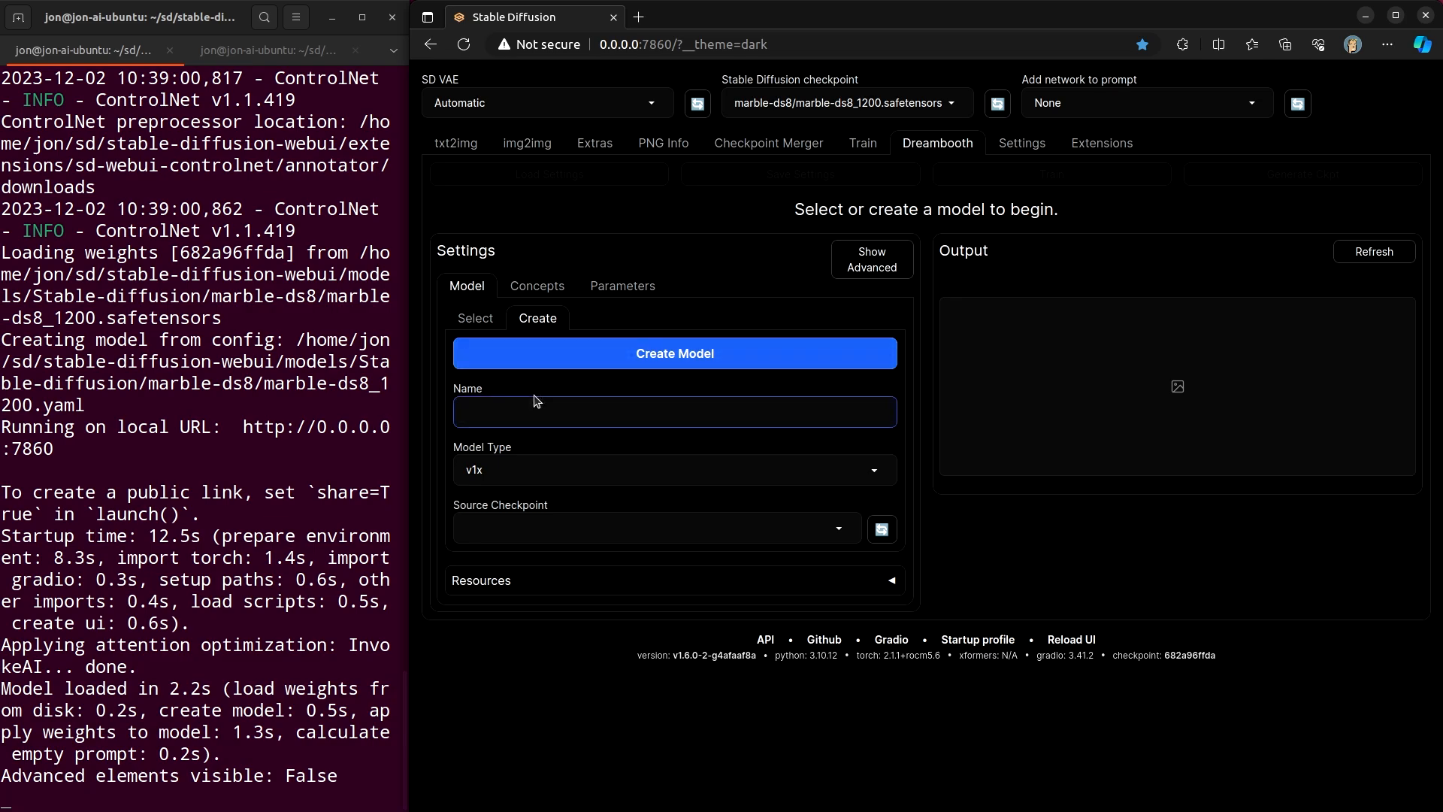
type("fe-test-model")
- Set the model type to v1x and, after refreshing the list, choose dreamshaper_8.safetensors as the source checkpoint
left_click(551, 476)
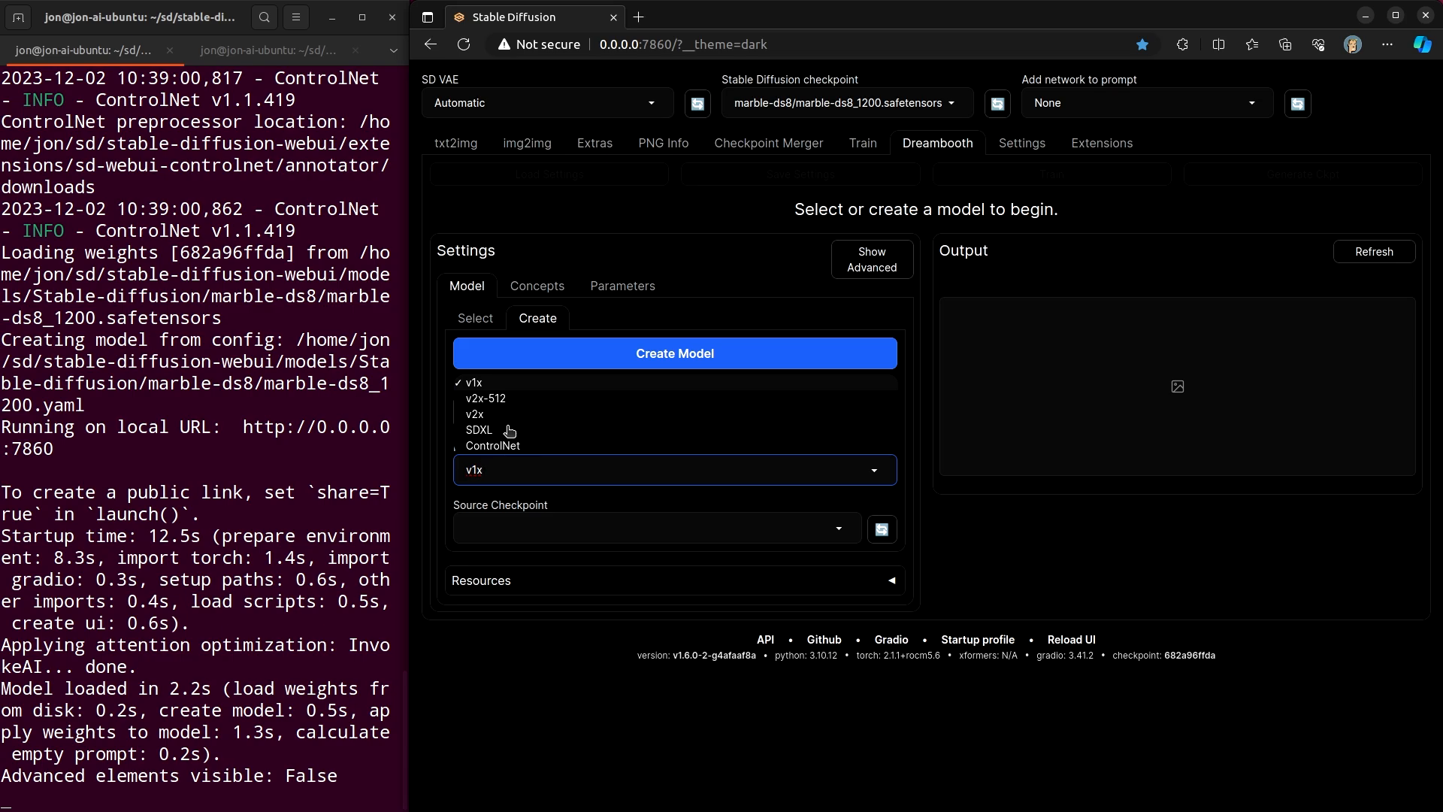
left_click(501, 387)
left_click(672, 531)
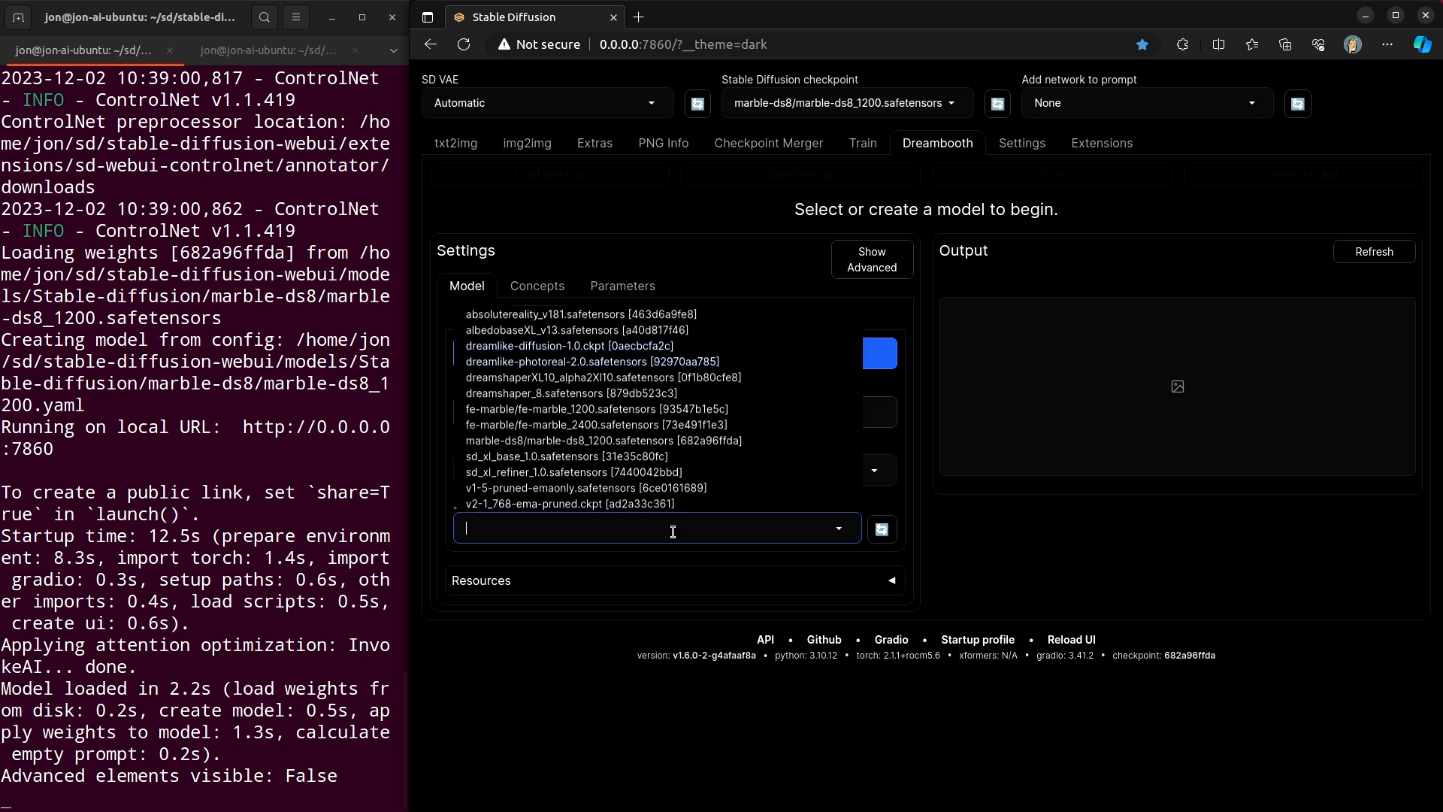
left_click(882, 530)
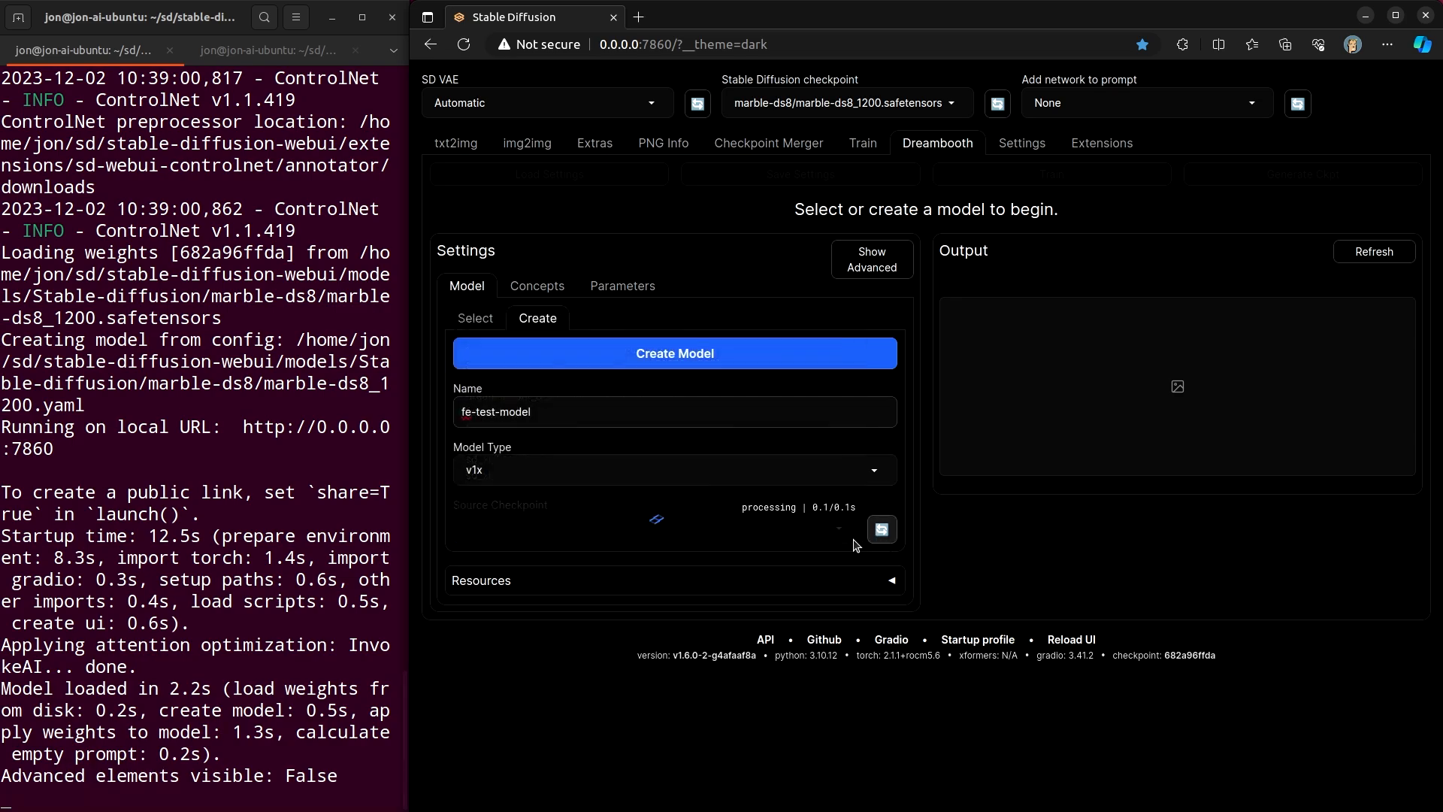
left_click(839, 530)
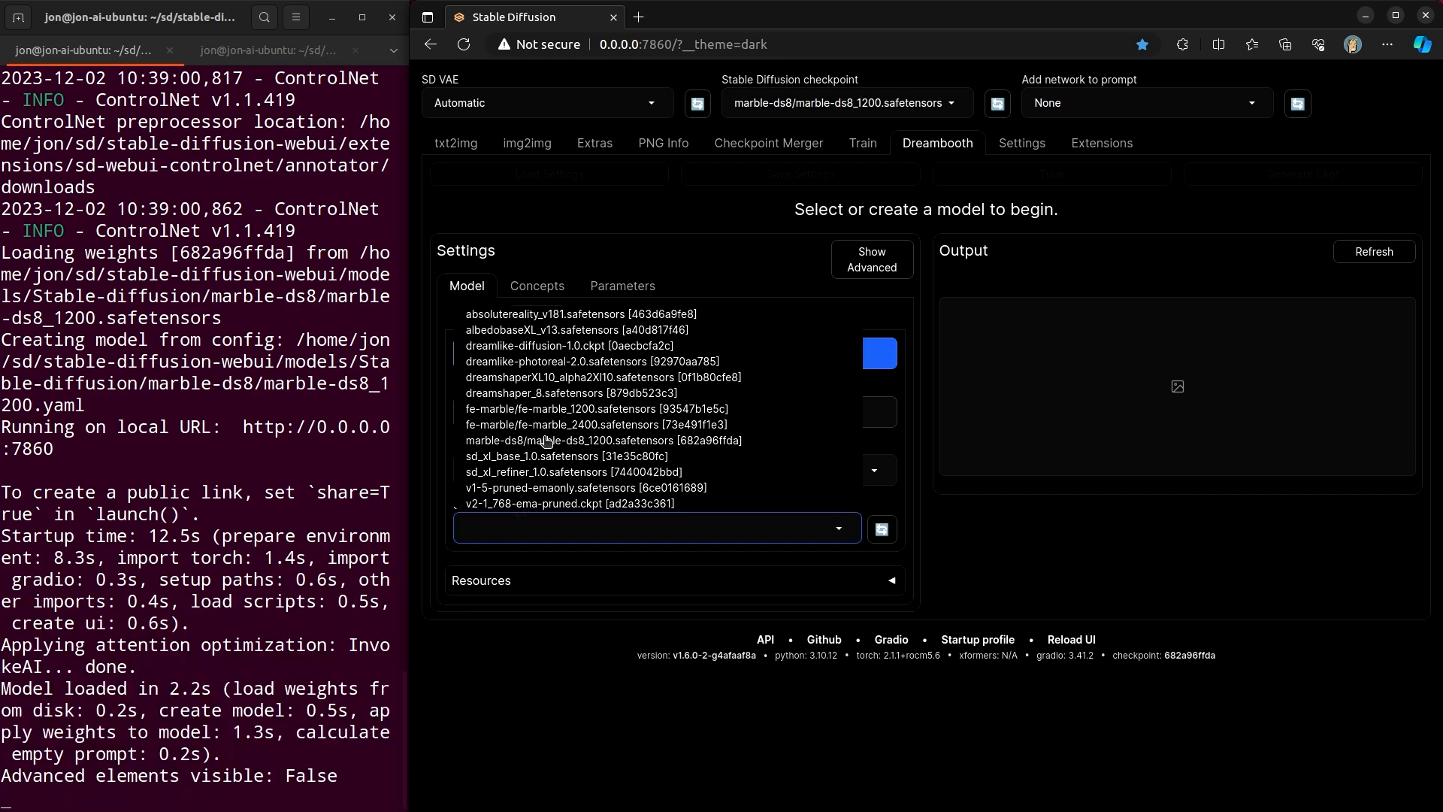
left_click(538, 393)
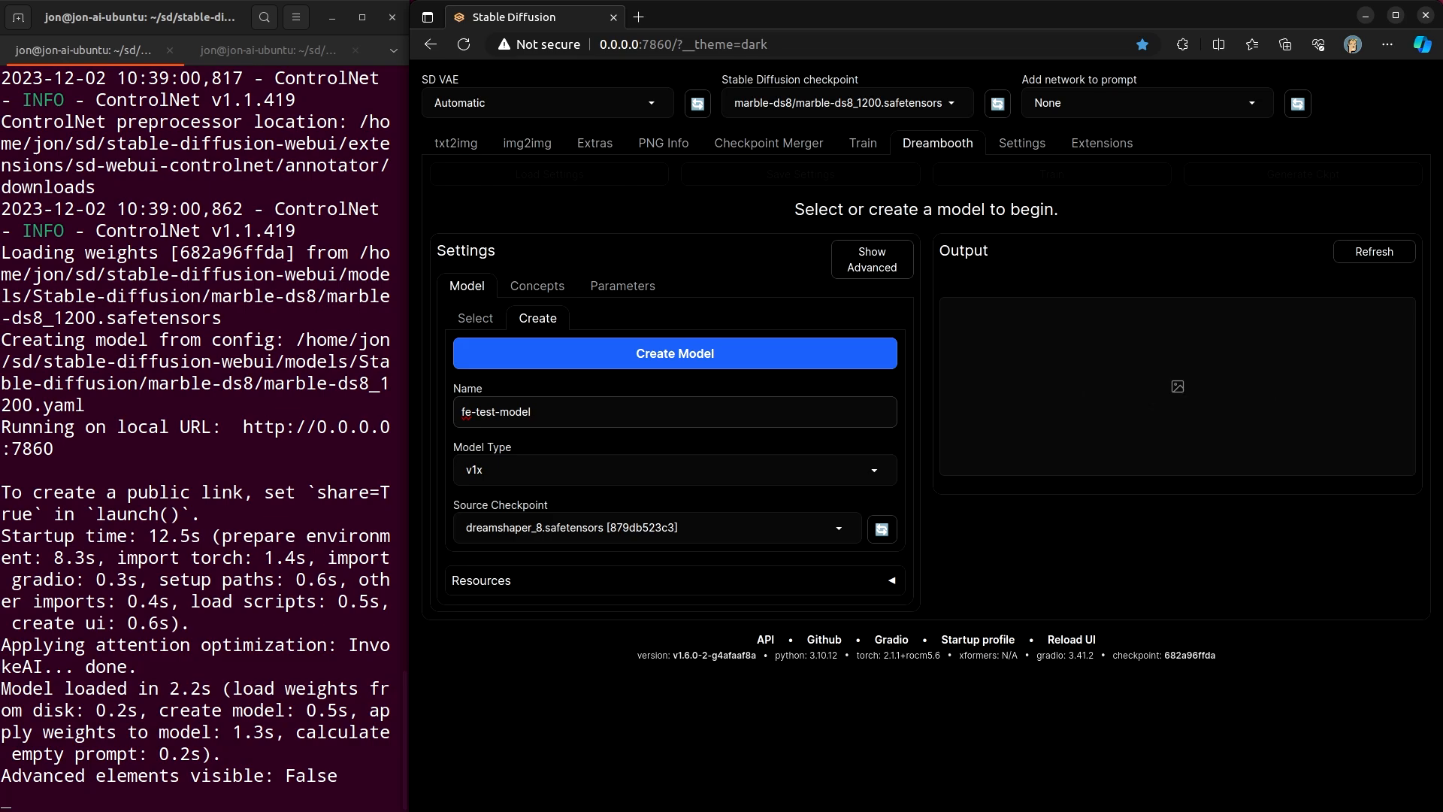
- Show the advanced model-creation options and untick Unfreeze Model
left_click(871, 259)
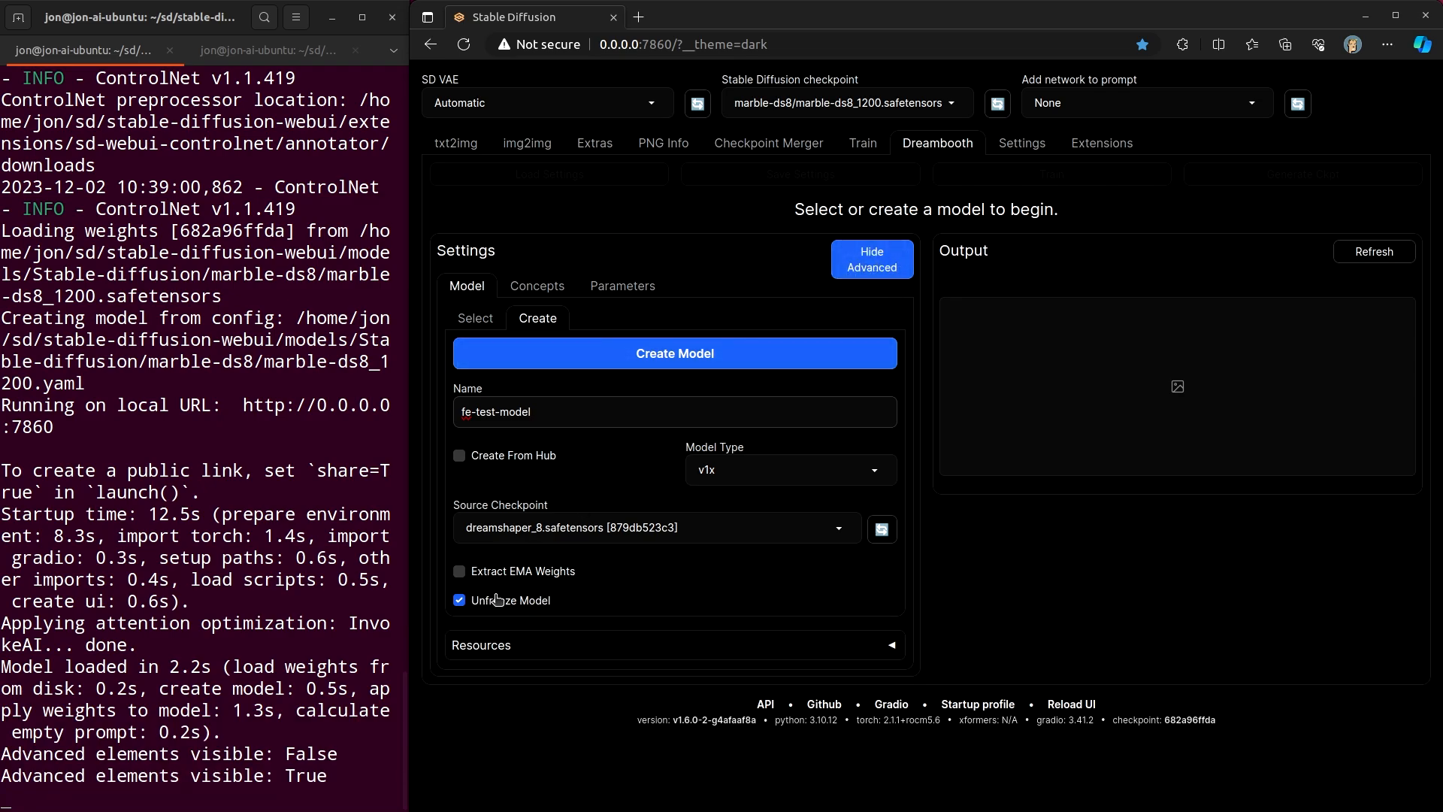
mouse_move(498, 600)
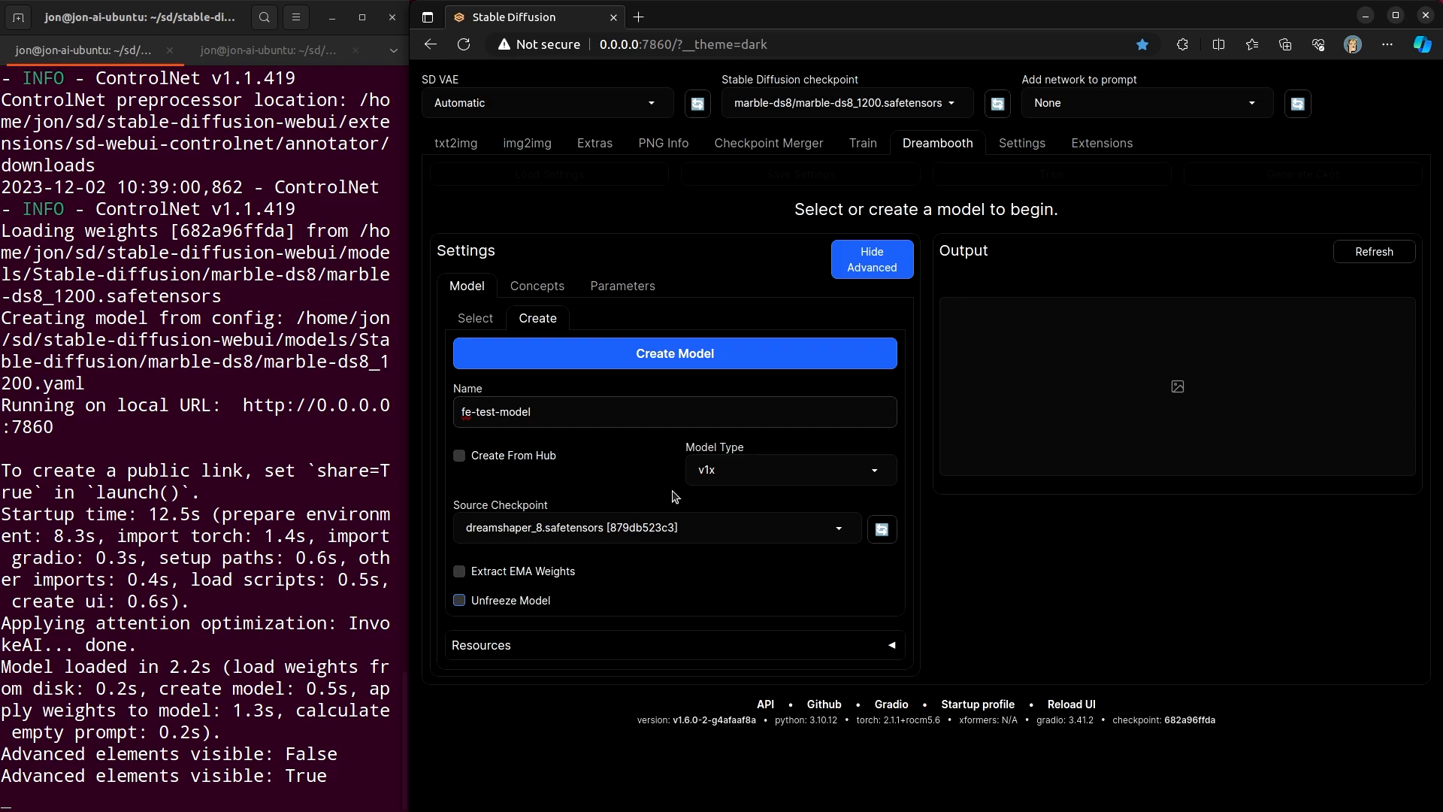
- Create the fe-test-model model from these settings and watch the extraction progress in the terminal
left_click(628, 349)
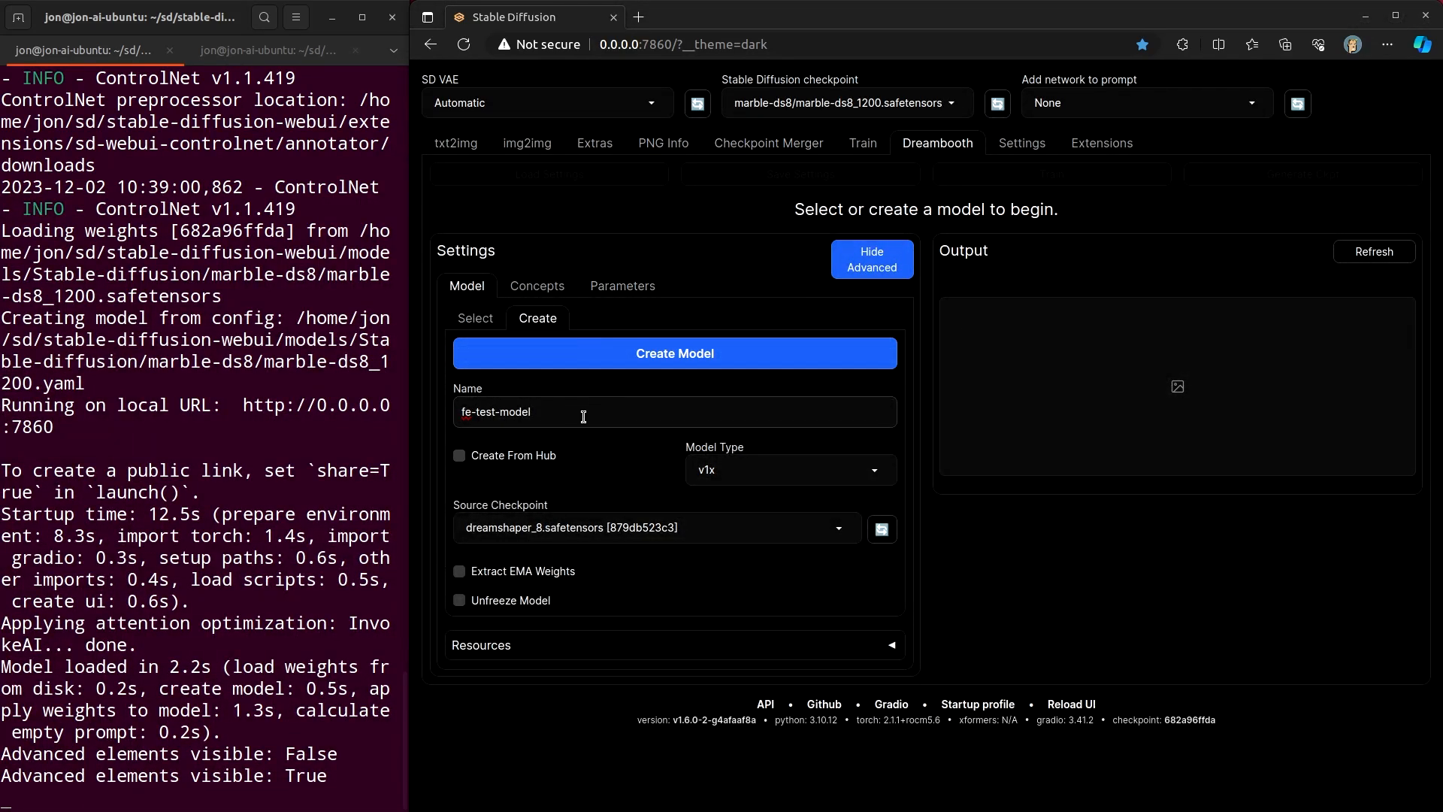
left_click(683, 333)
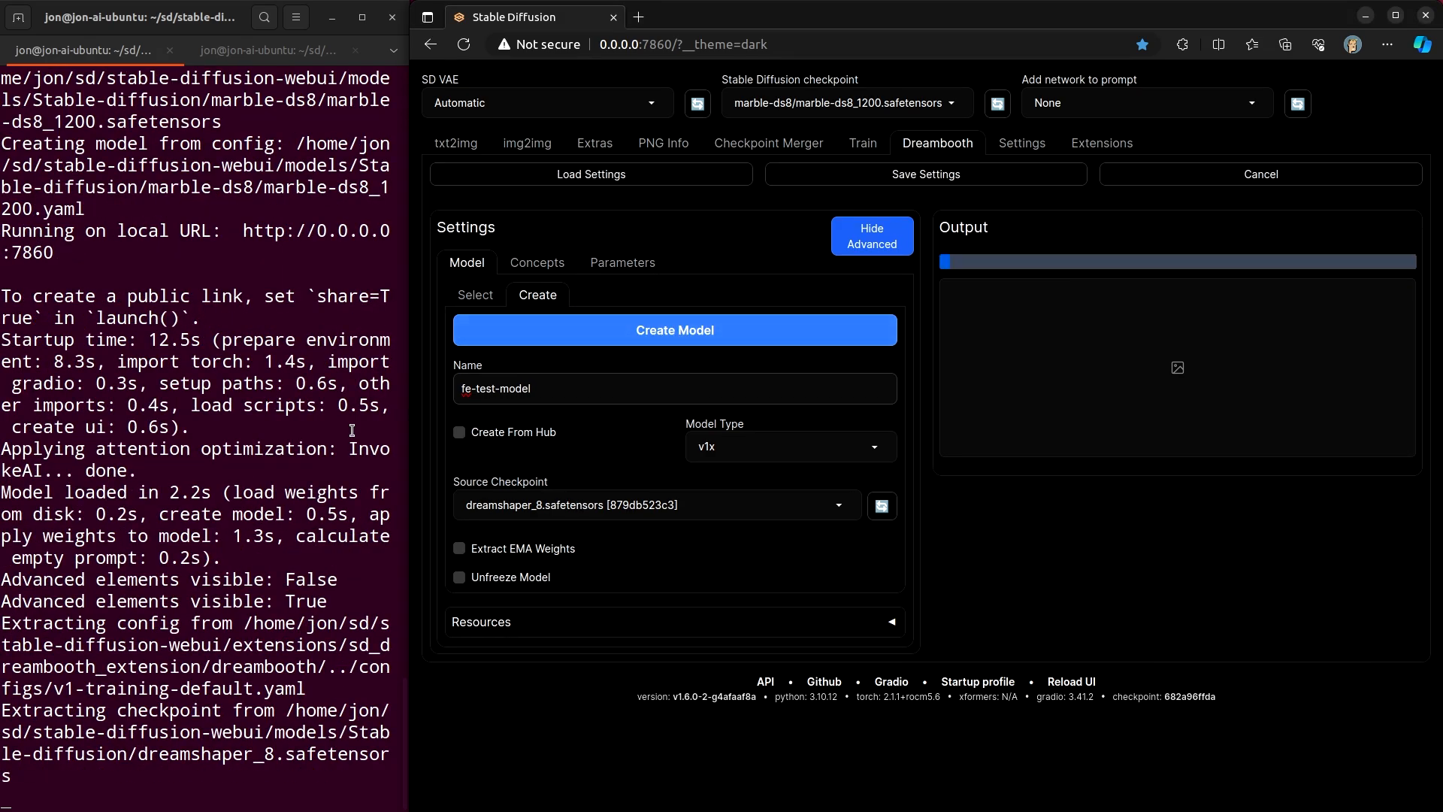
left_click(234, 489)
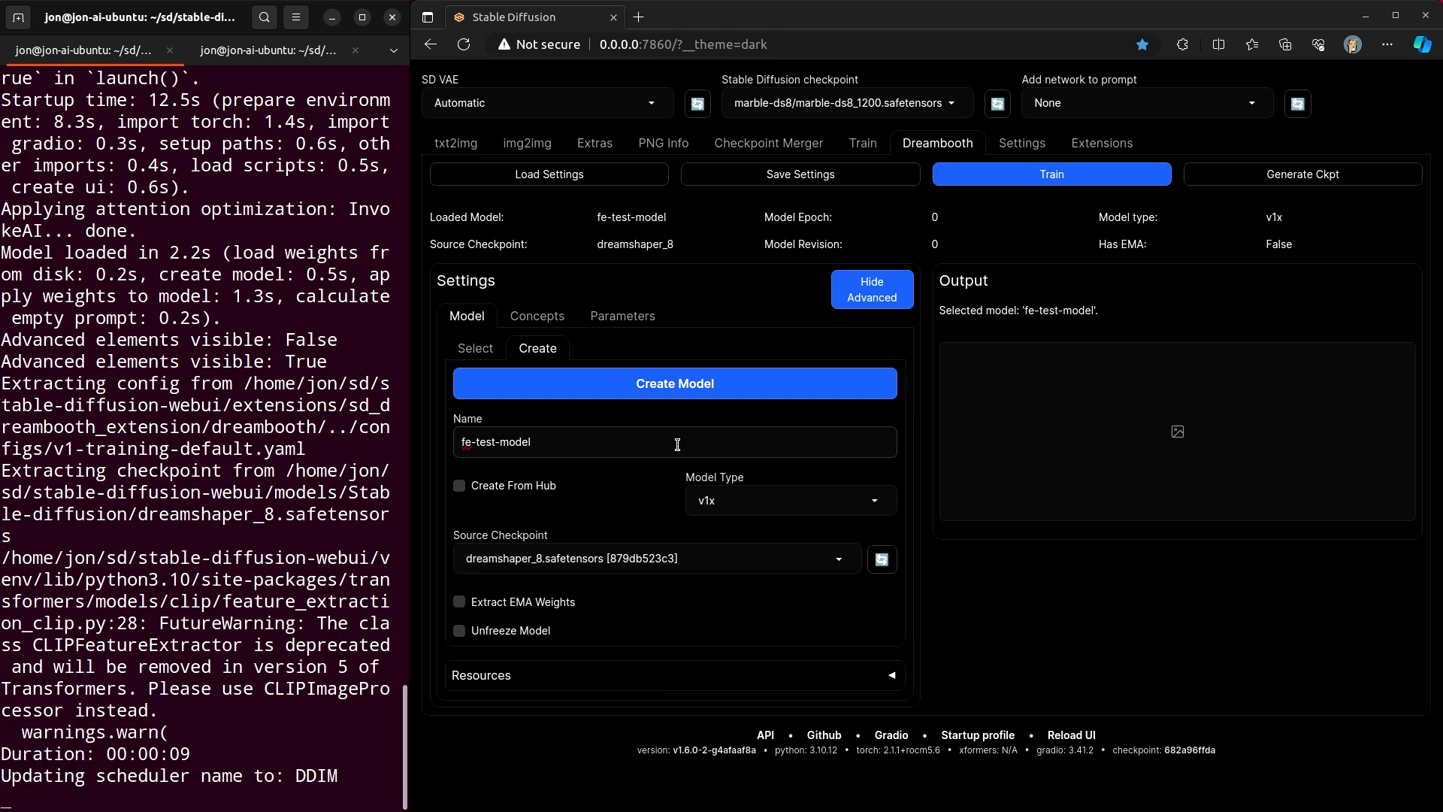
- Check the output message and the model chosen on the Select sub-tab
left_click_drag(961, 311, 1137, 314)
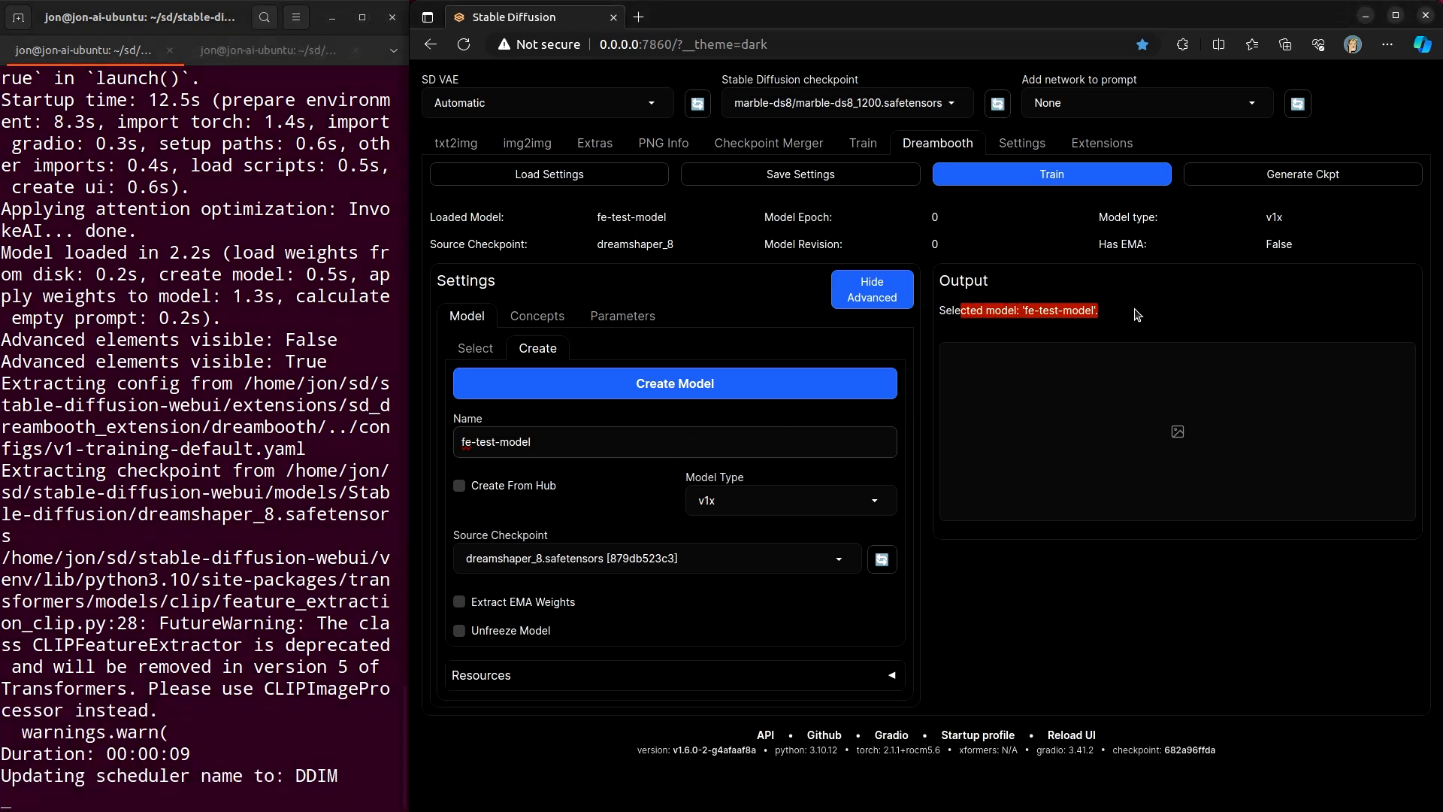
left_click(477, 352)
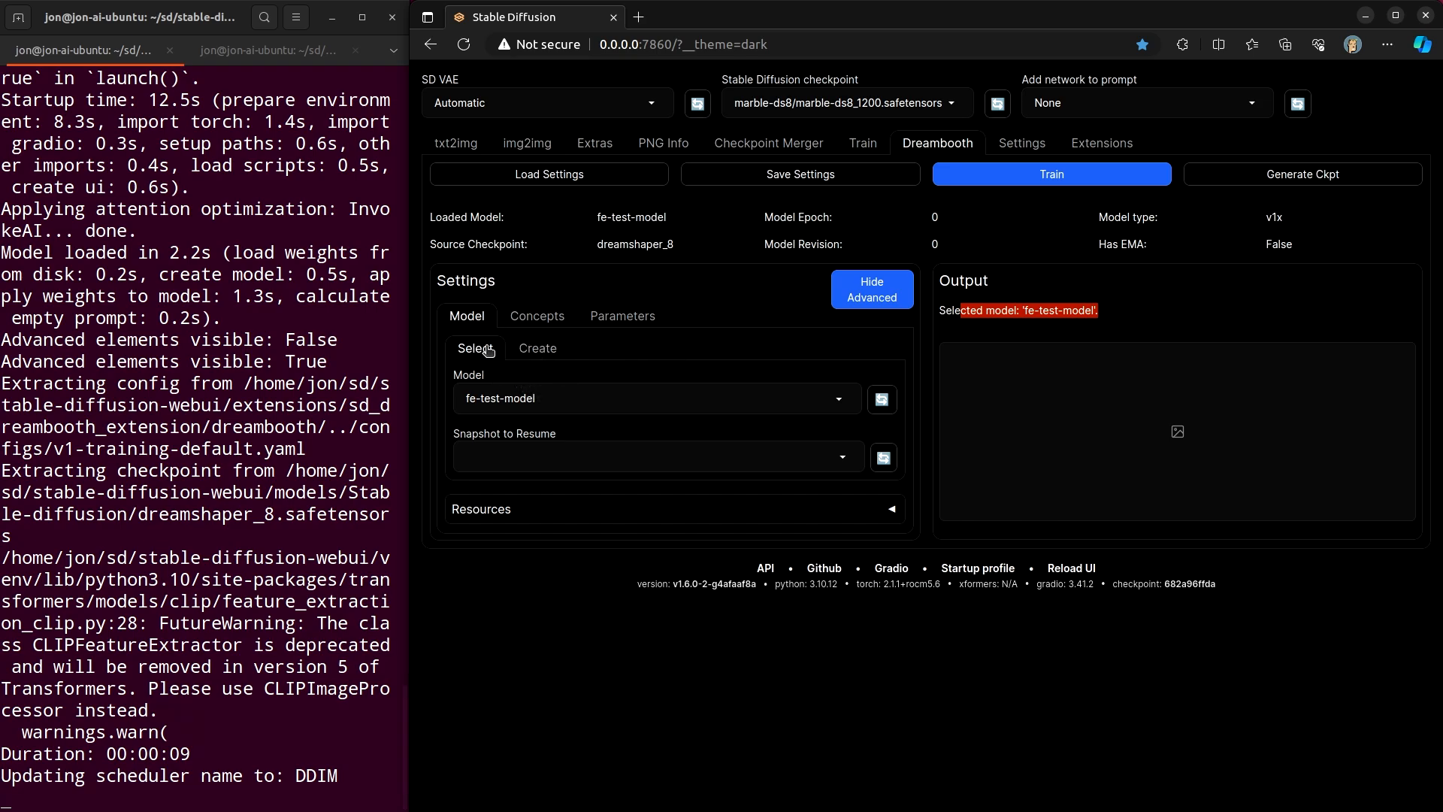
left_click(557, 401)
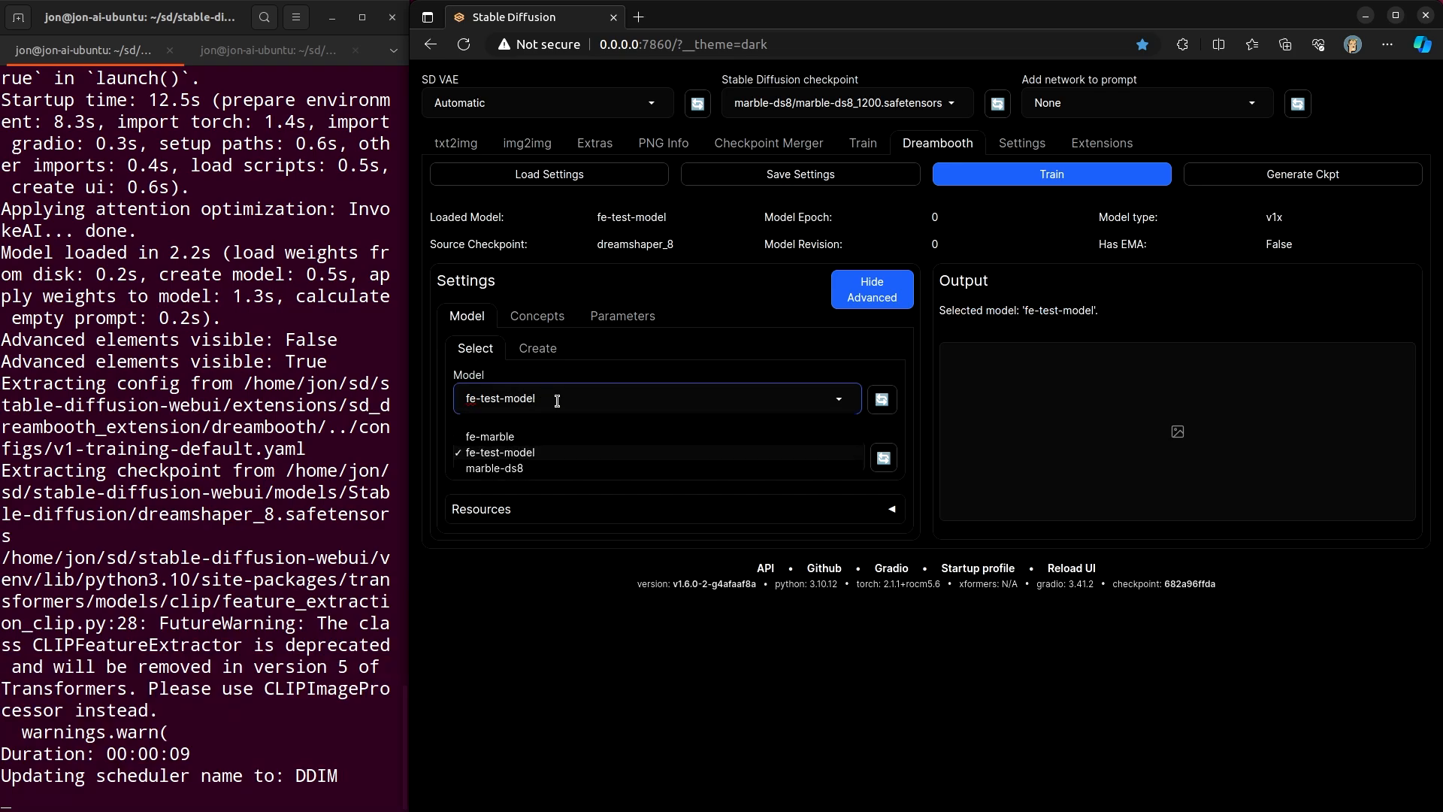
left_click(892, 372)
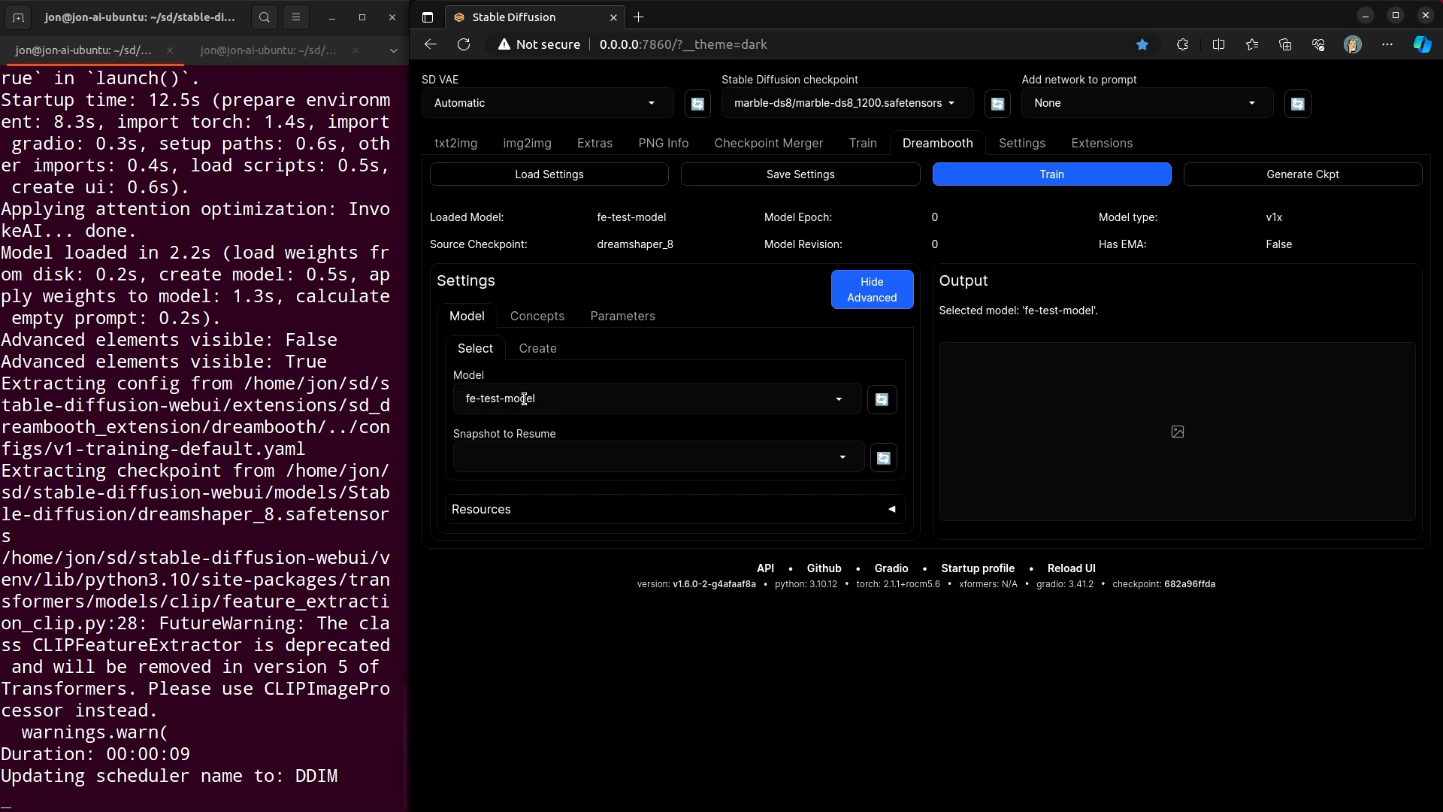
- Open the Concepts settings and review the marble training images in the Desktop cropped folder
left_click(538, 315)
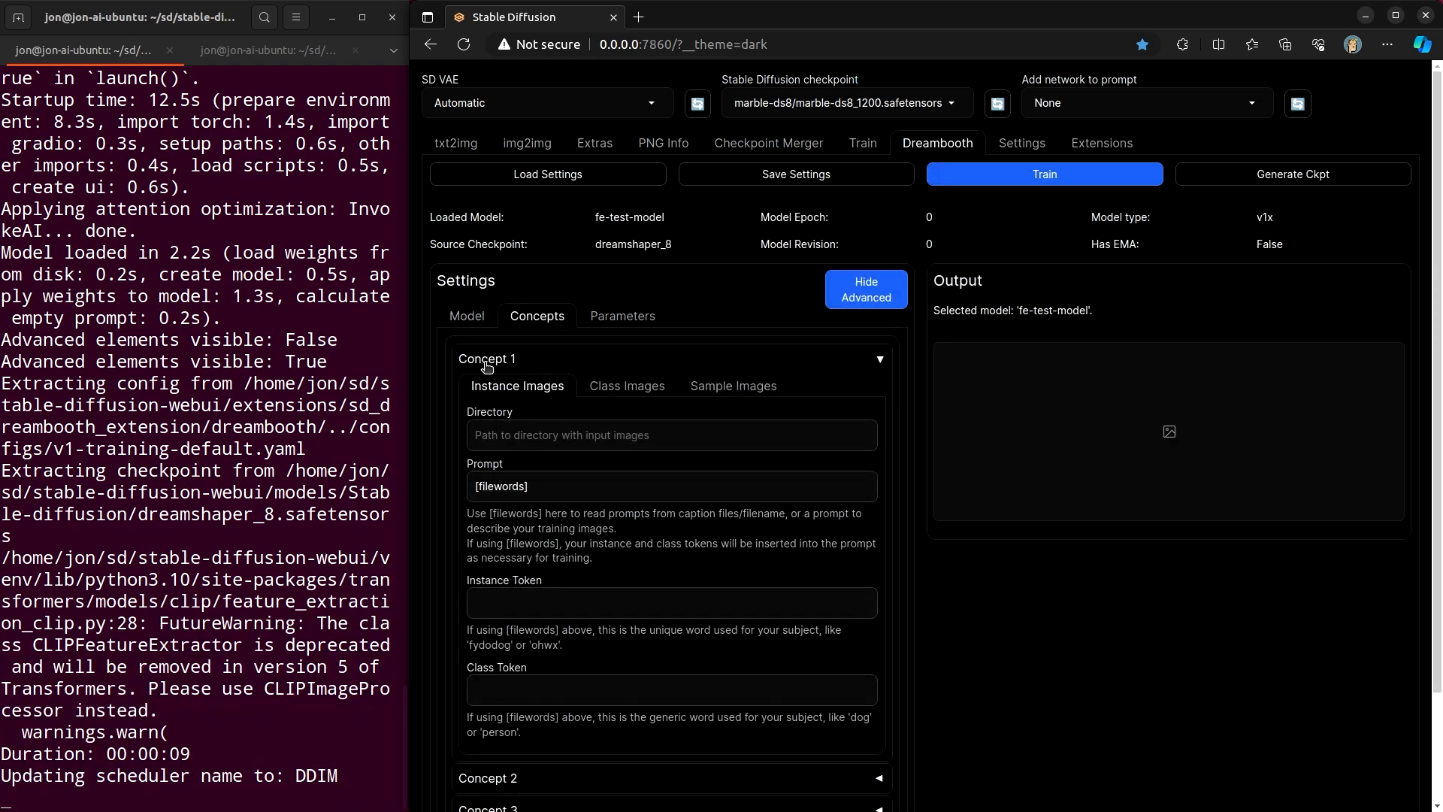
left_click(524, 434)
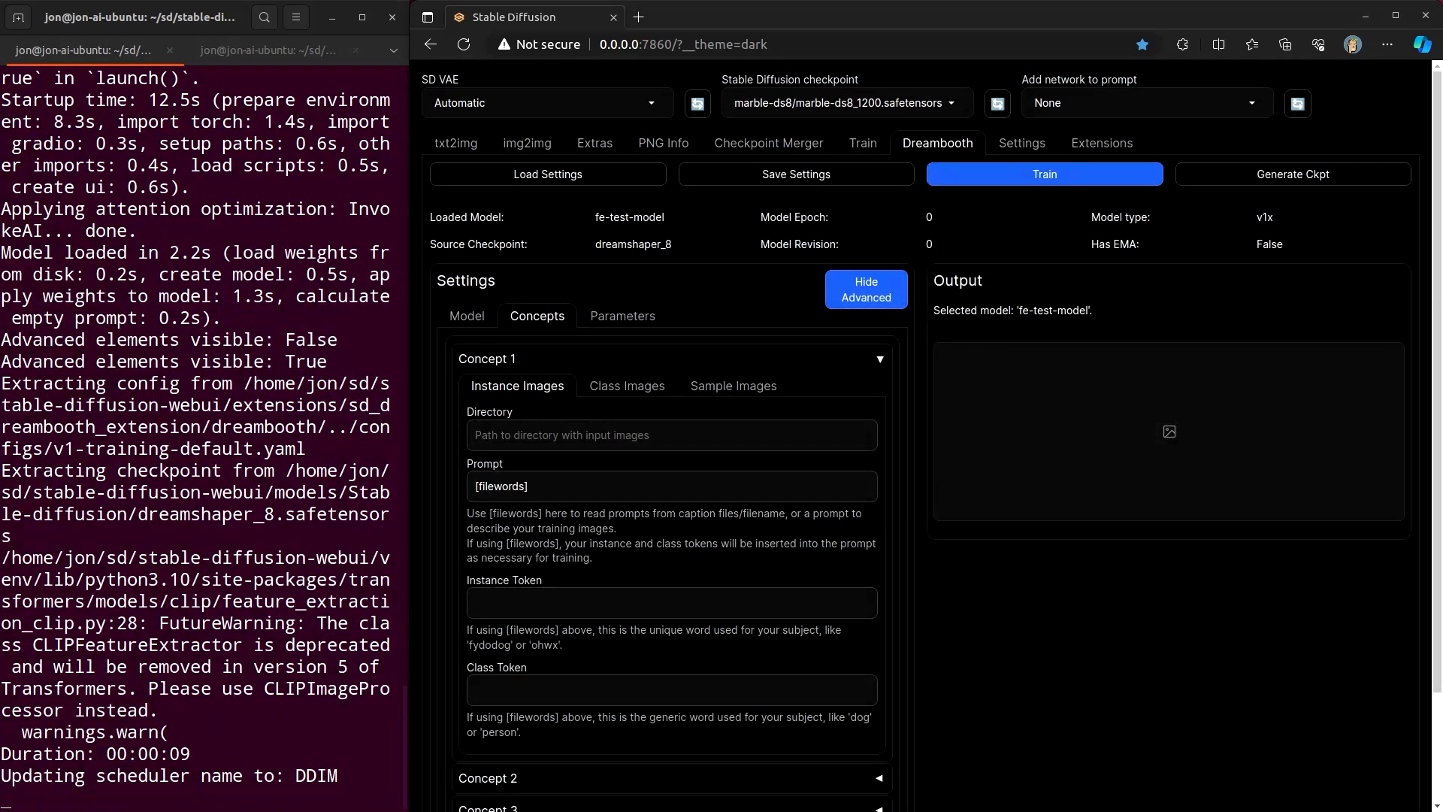
left_click_drag(1442, 105, 949, 166)
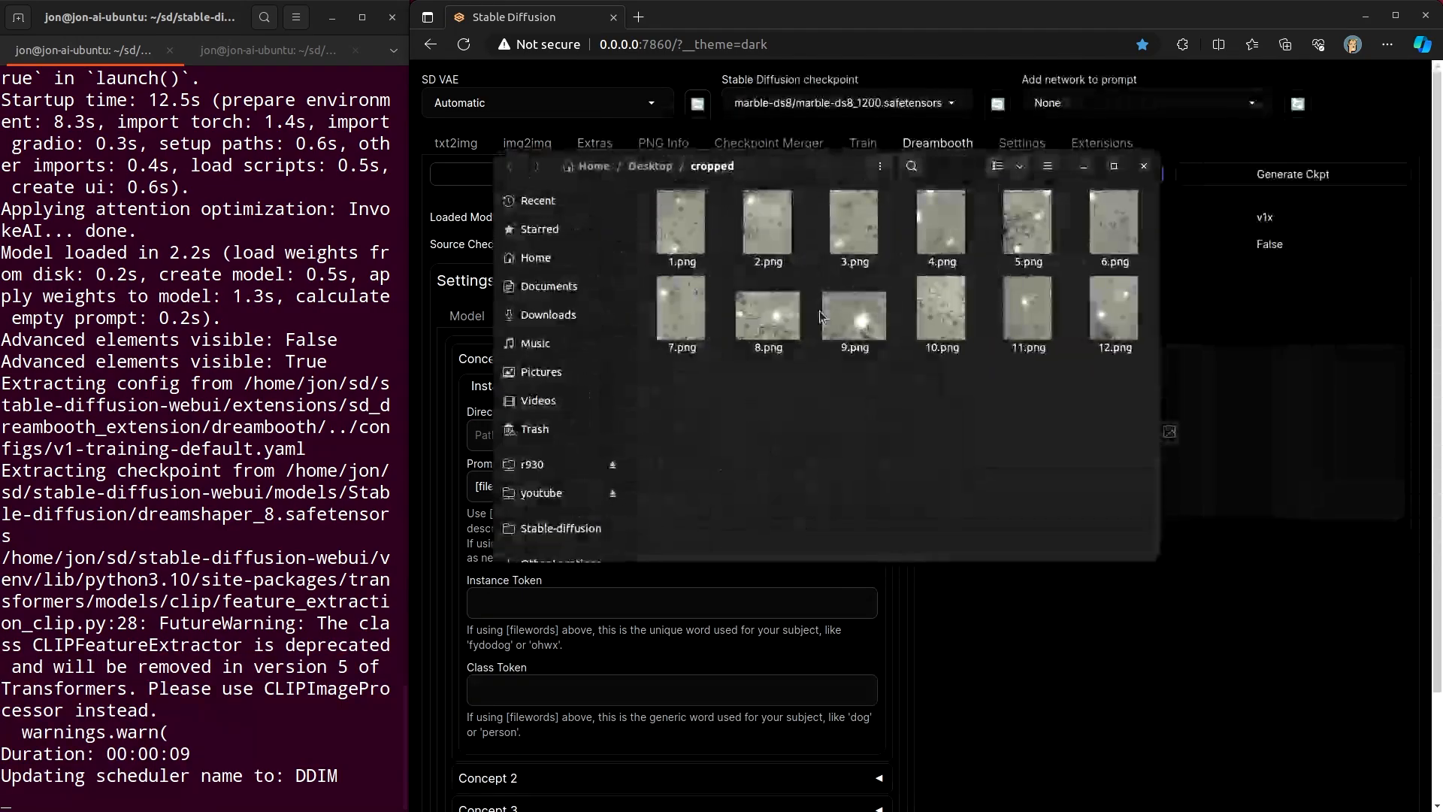
left_click(688, 228)
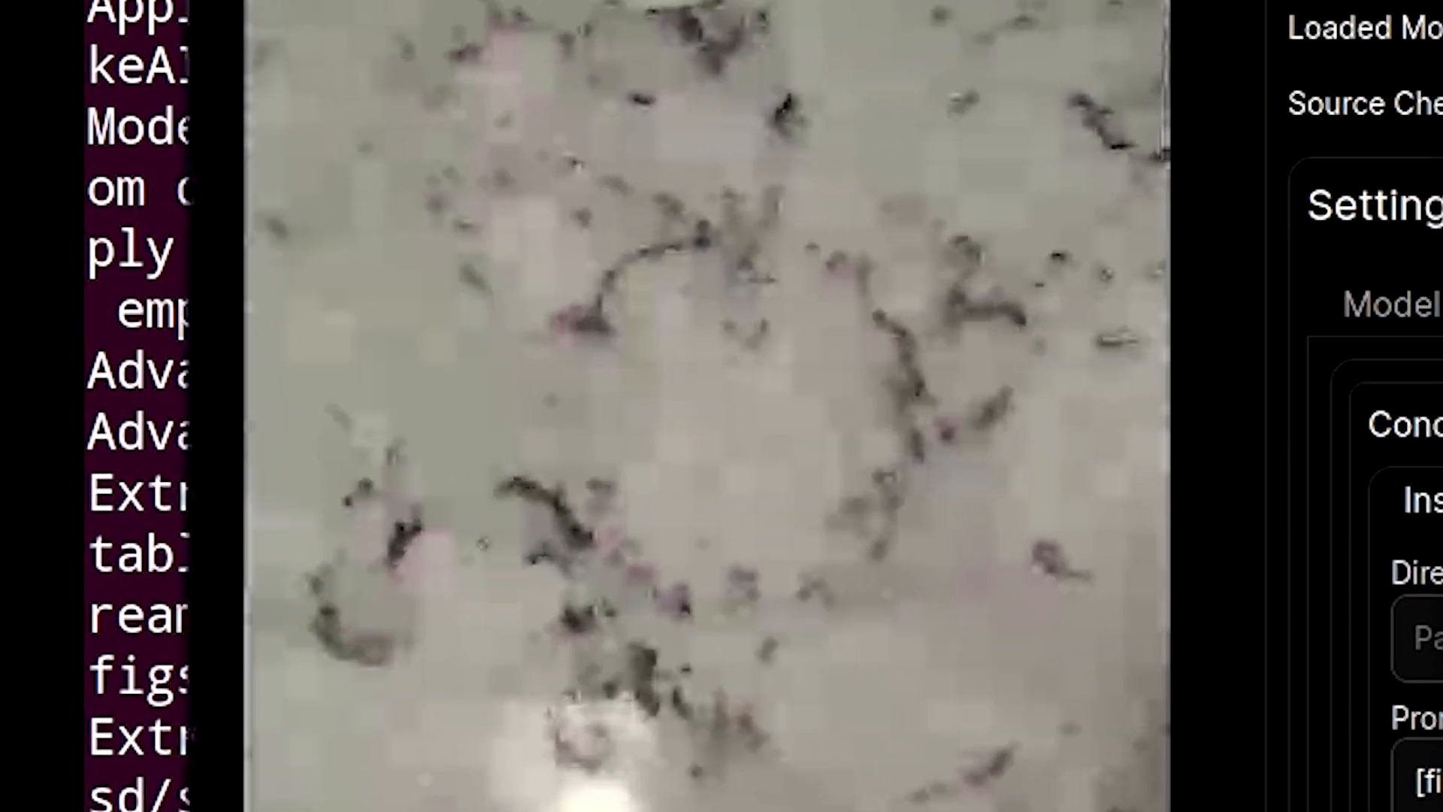
left_click(1176, 275)
left_click(1175, 275)
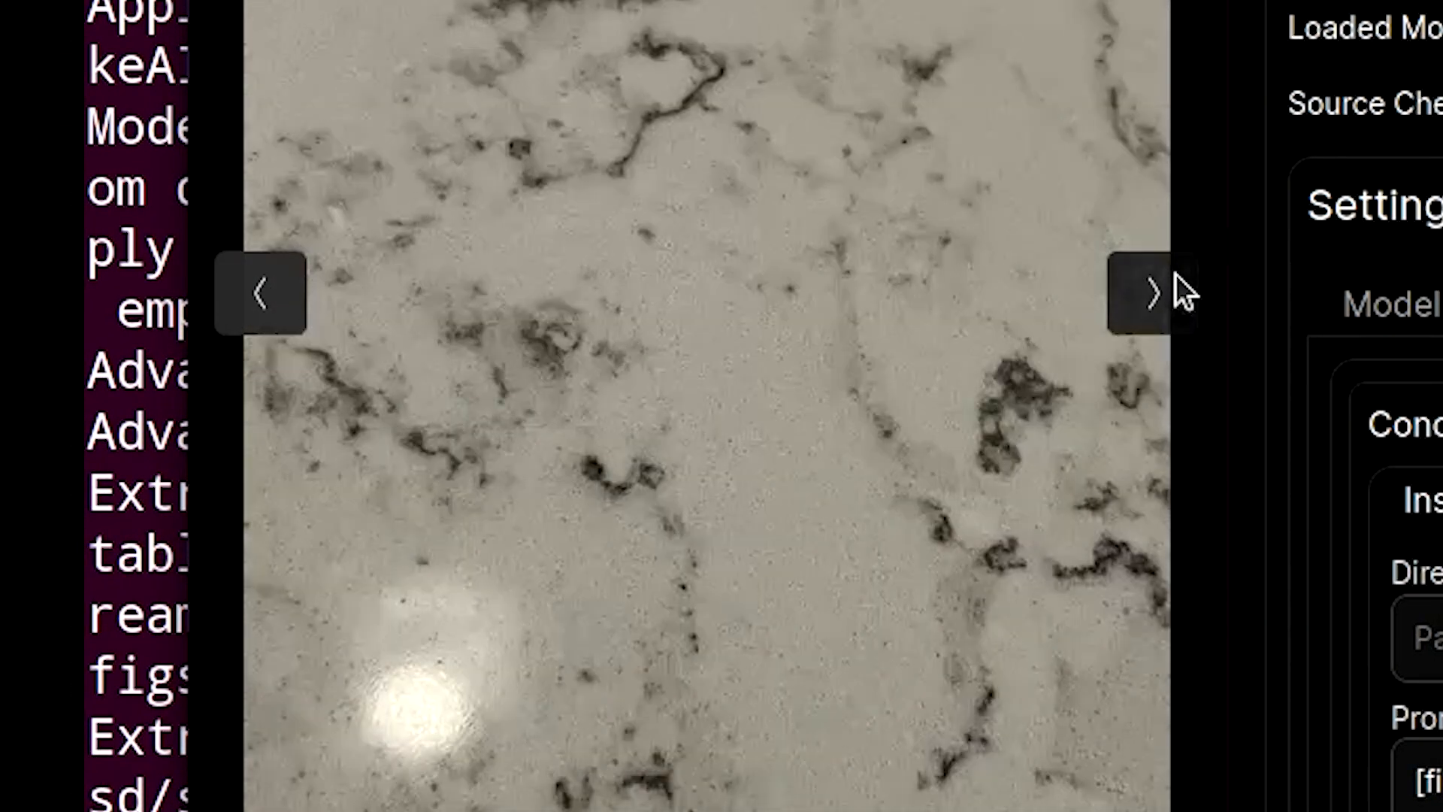
left_click(1175, 275)
left_click(1176, 275)
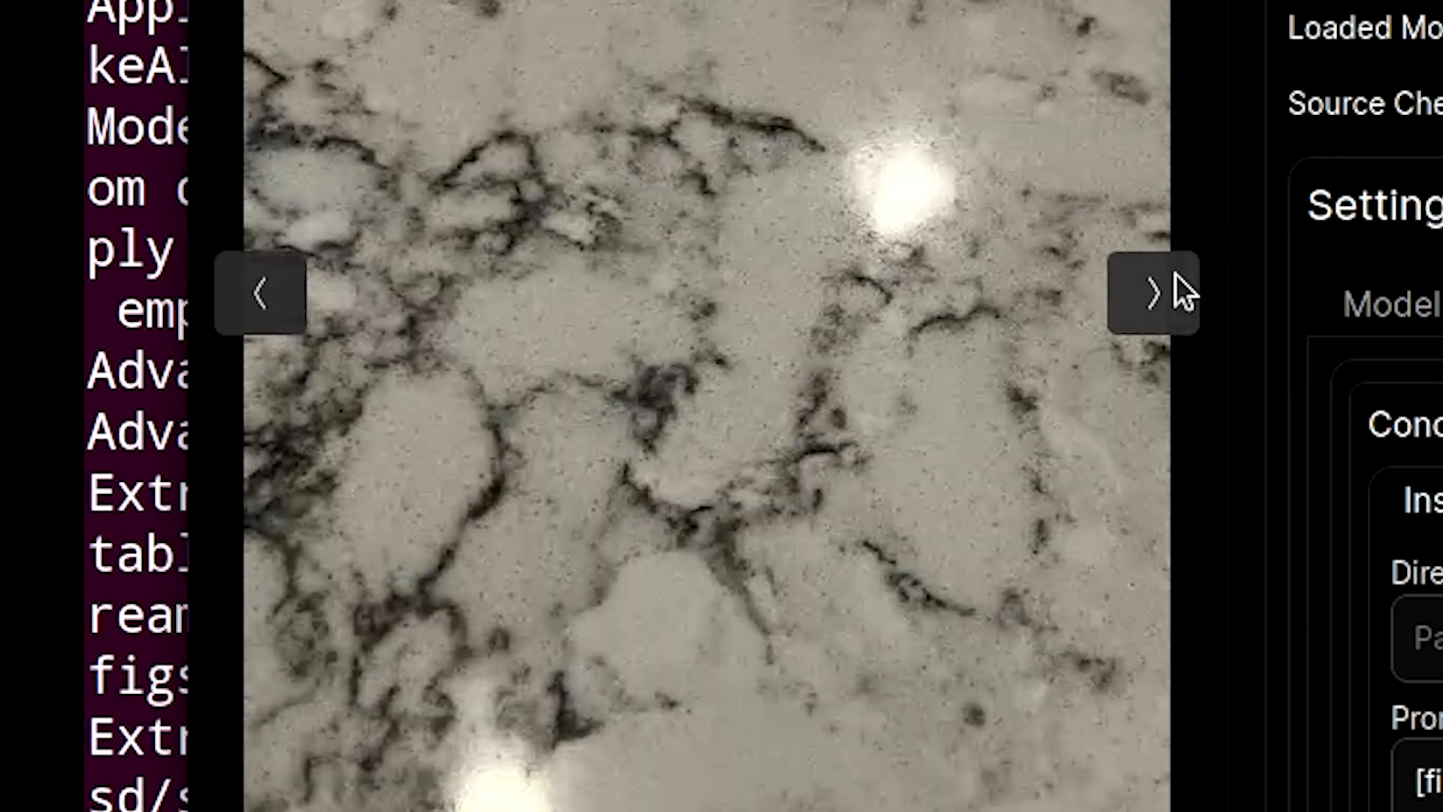
left_click(1175, 275)
left_click(1175, 275)
left_click(1175, 275)
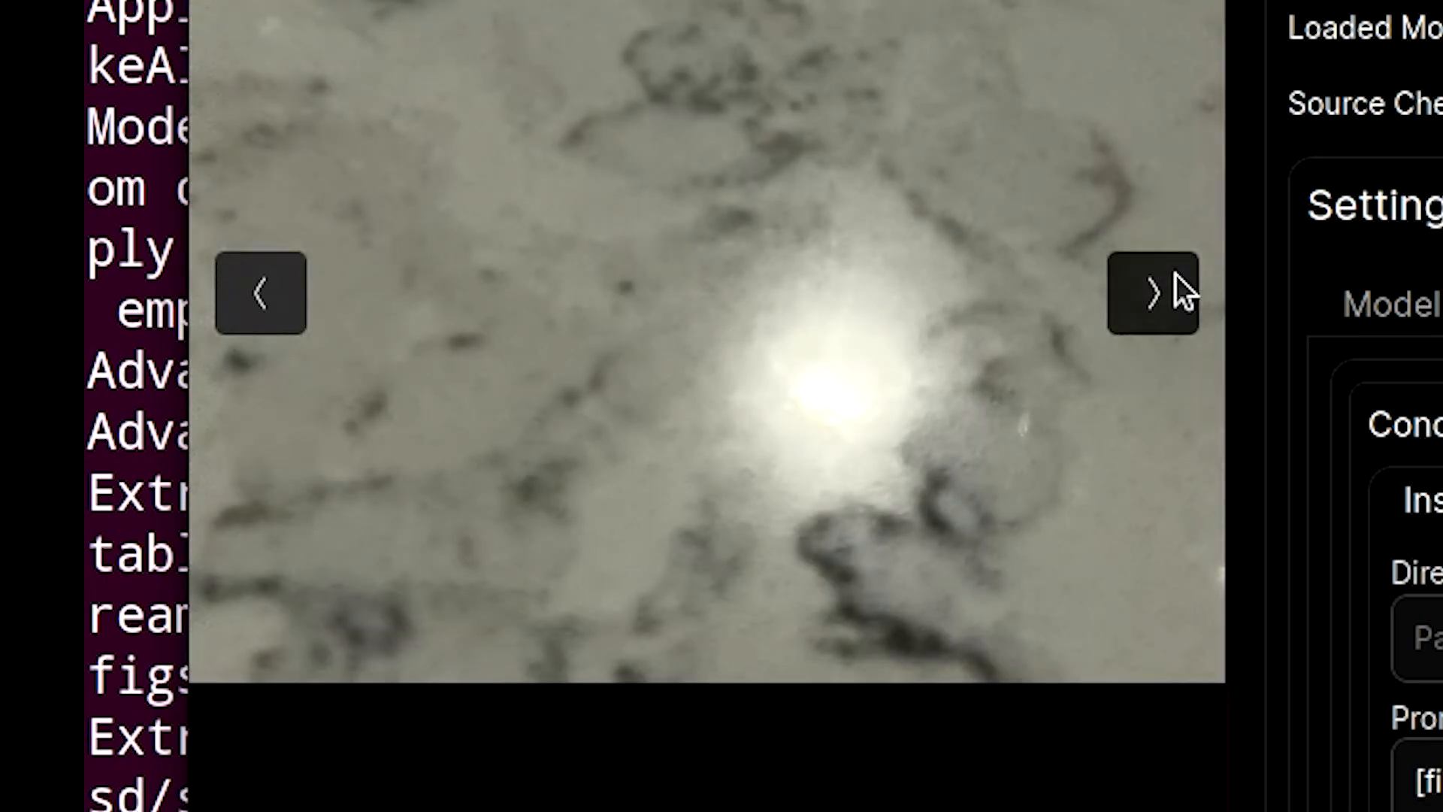
left_click(1175, 275)
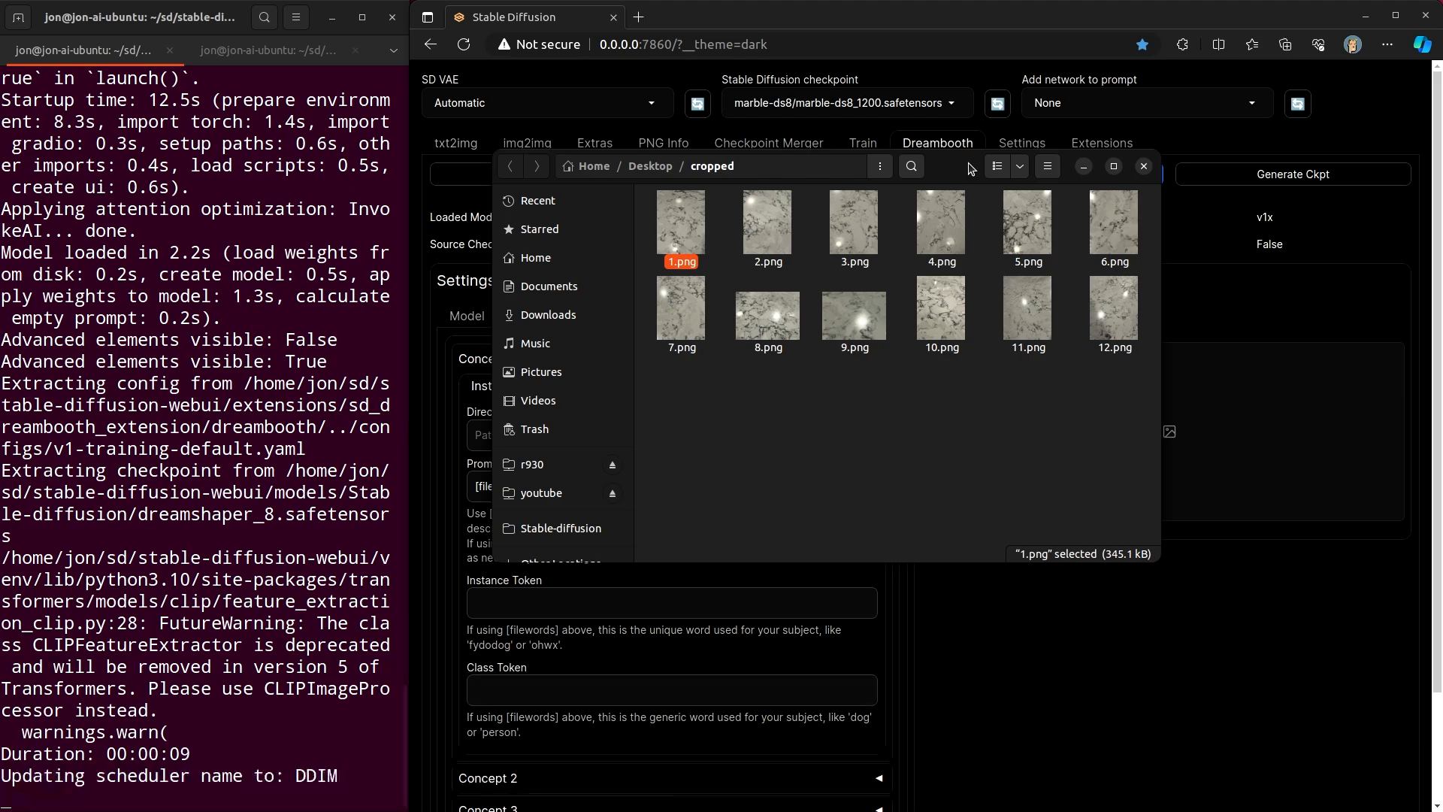
double_click(948, 323)
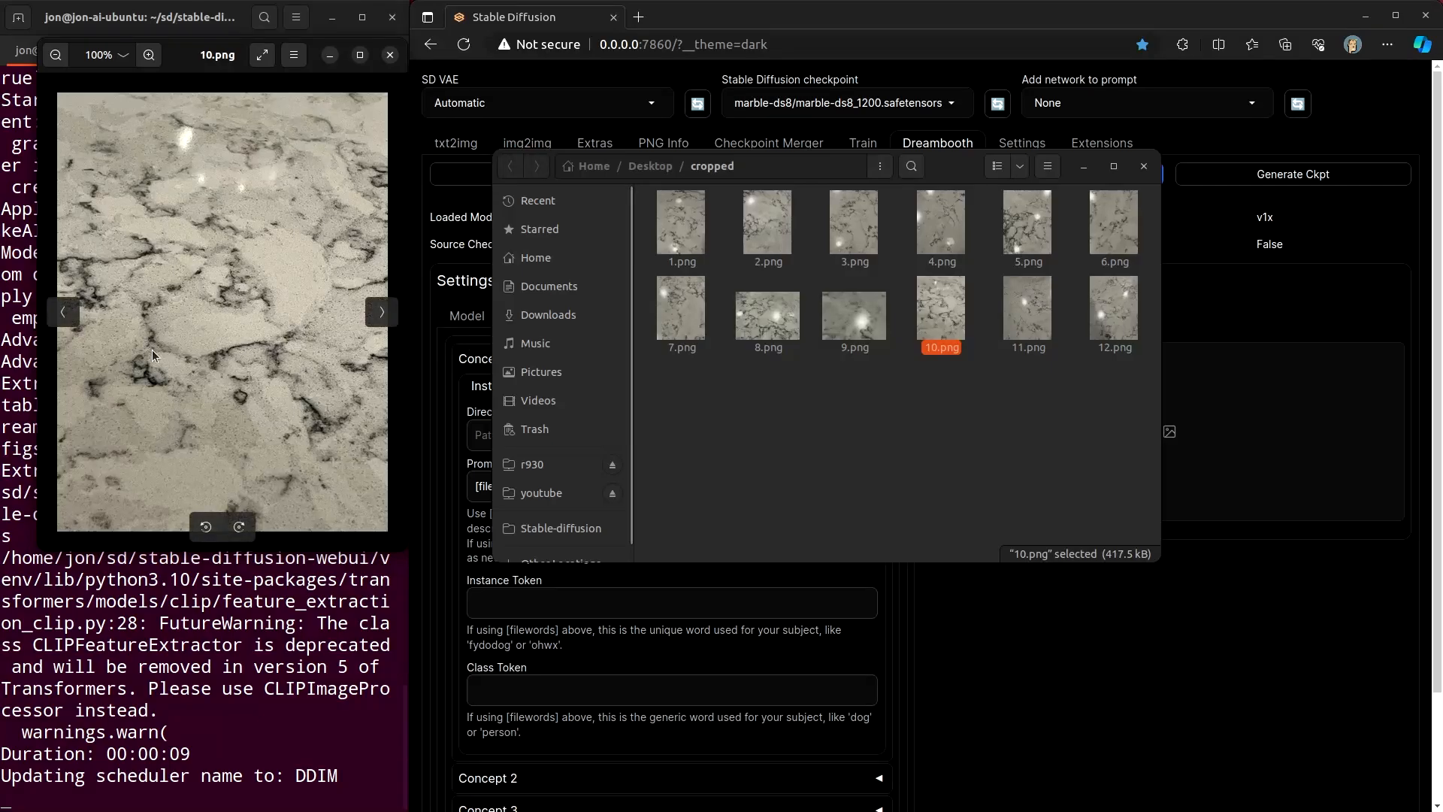
left_click(390, 55)
left_click_drag(945, 164, 1442, 26)
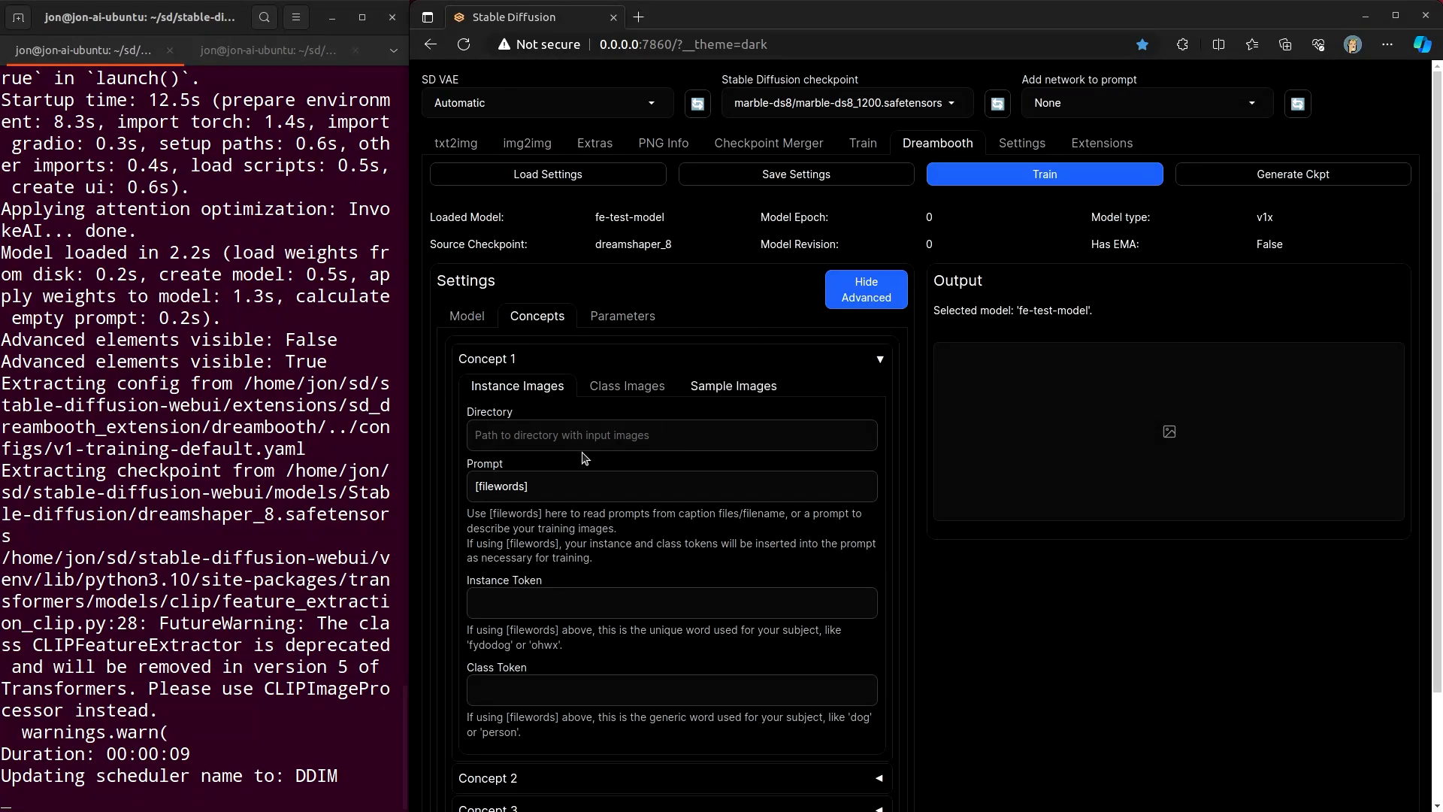
- Set Concept 1's instance image directory to /home/jon/Desktop/cropped
left_click(866, 437)
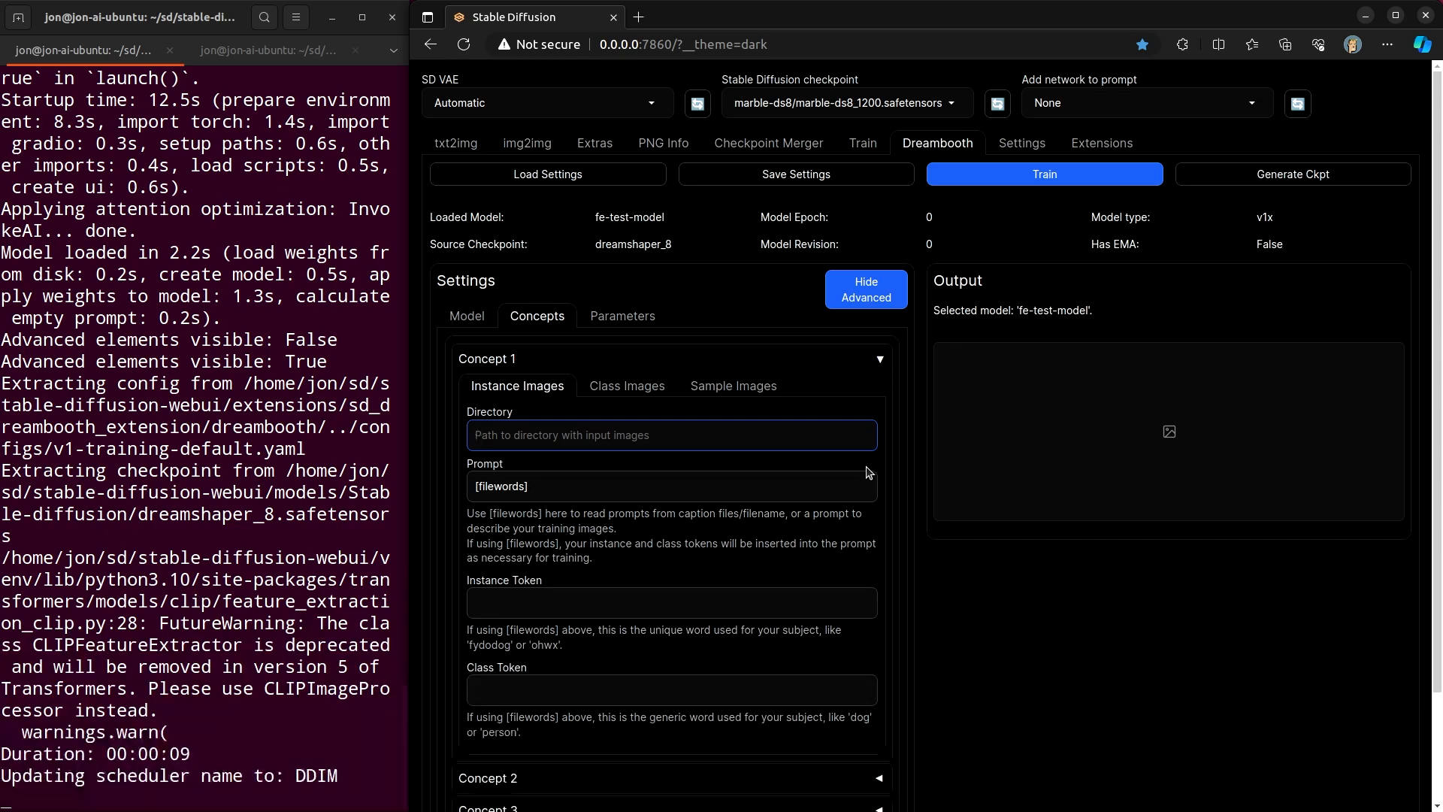
type("/home/jon/")
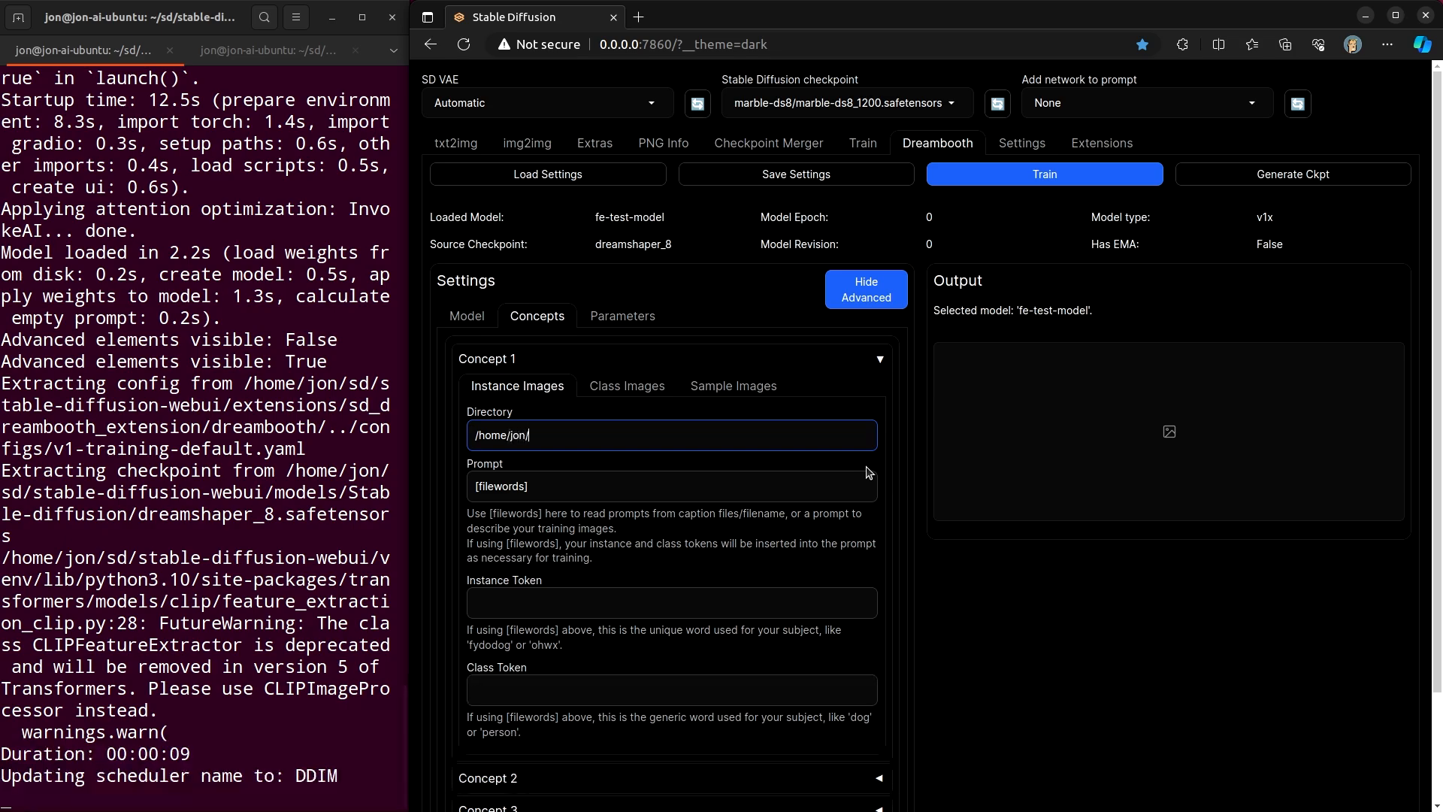
type("Desktop/cropped")
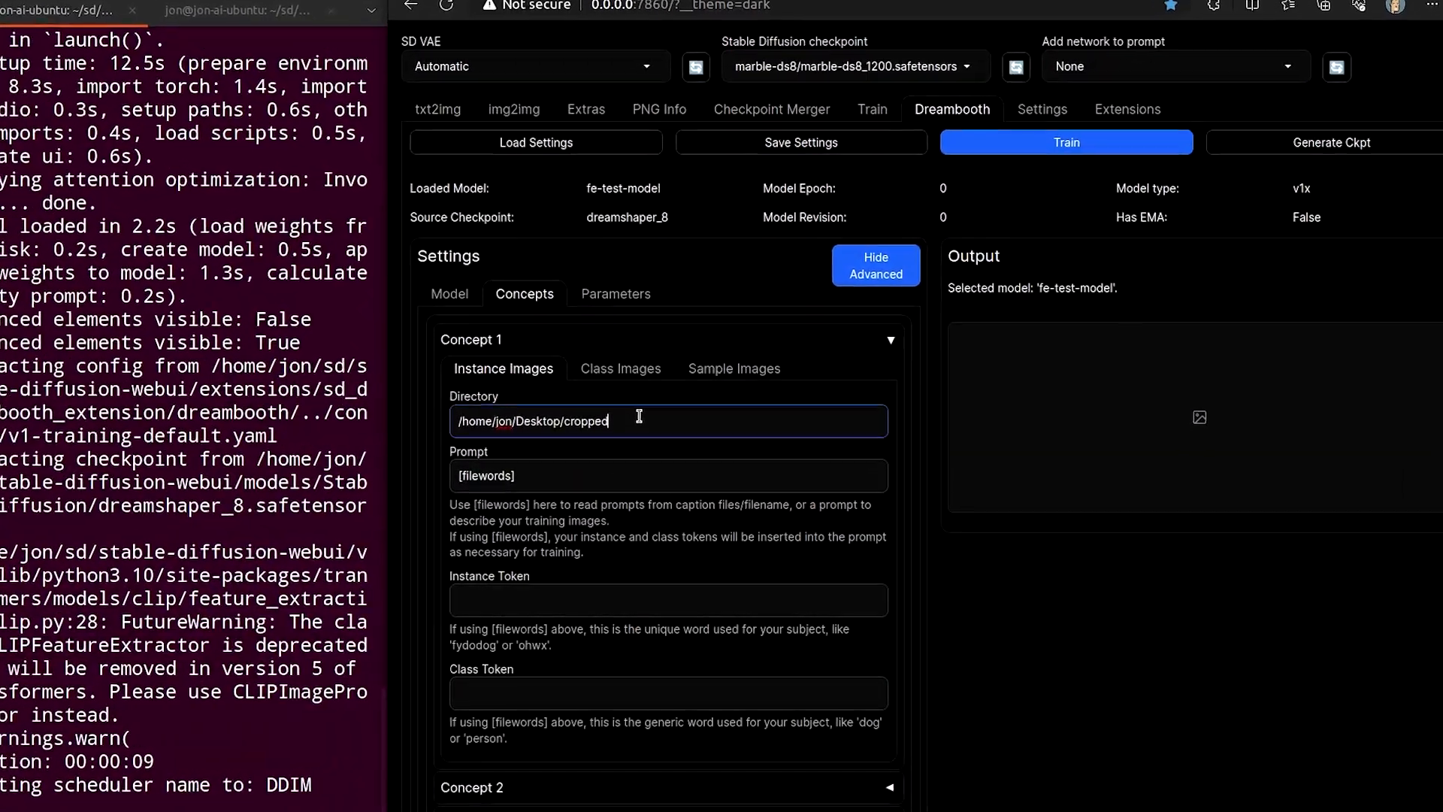
left_click_drag(628, 422, 433, 410)
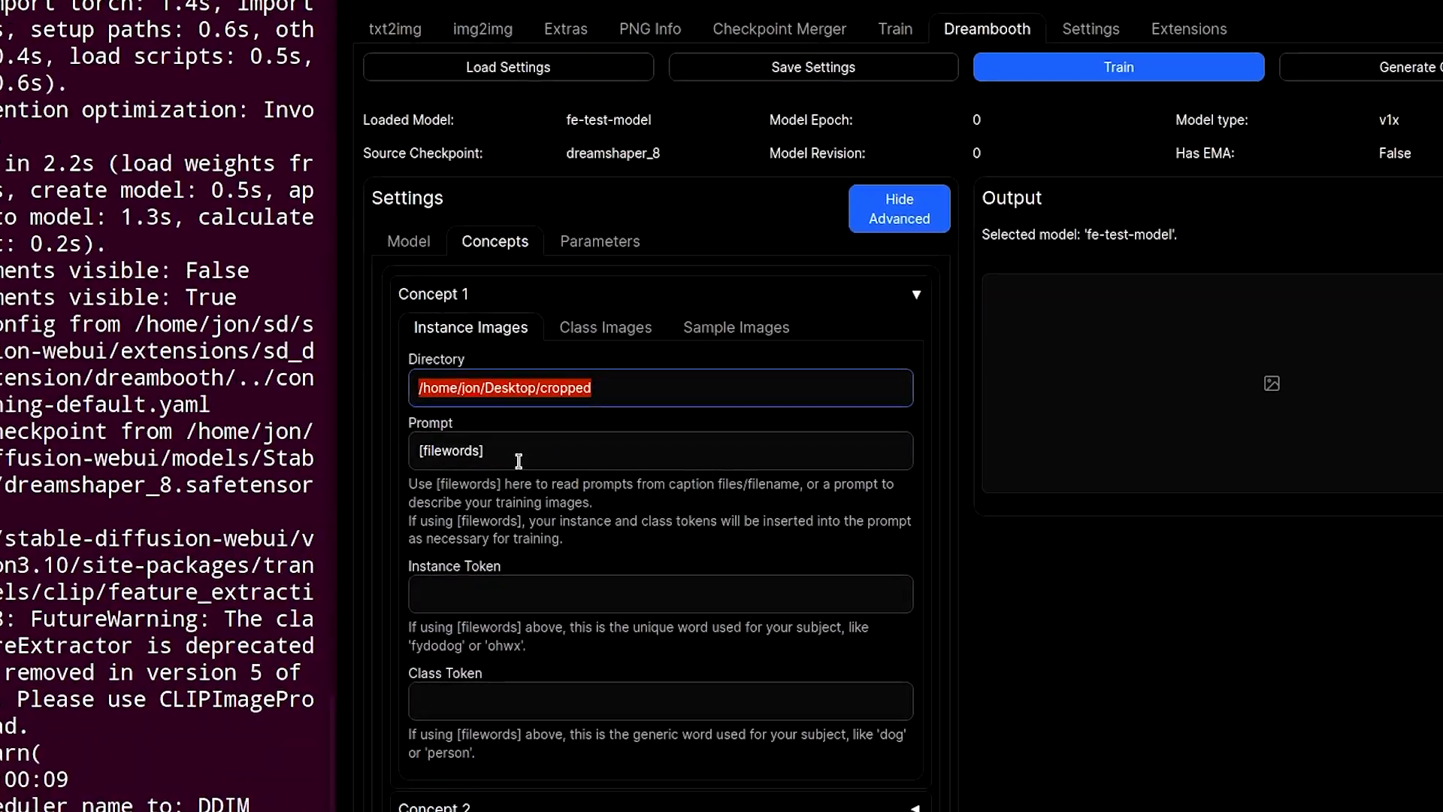
left_click(625, 386)
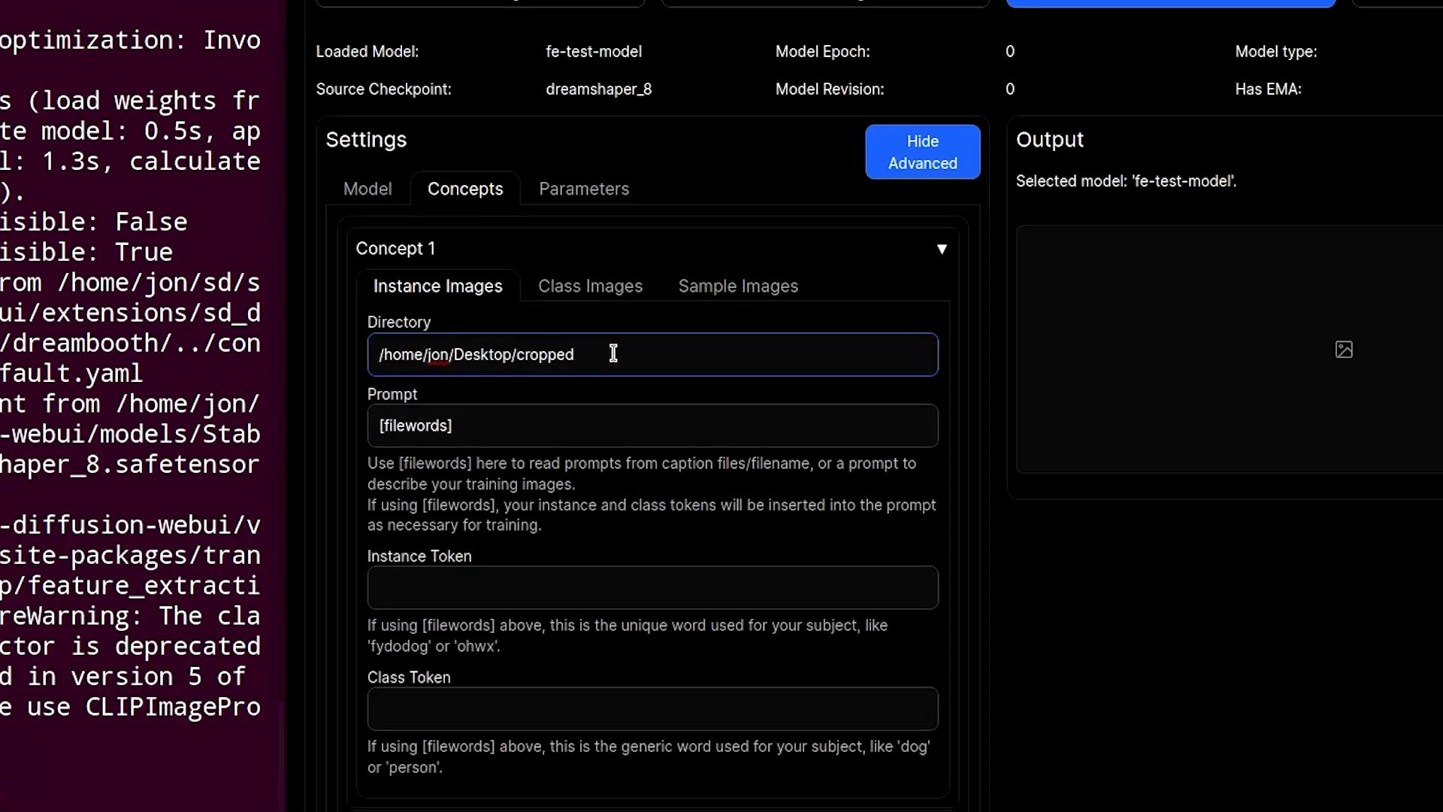
- Clear the default [filewords] text from Concept 1's prompt
left_click_drag(499, 424, 355, 422)
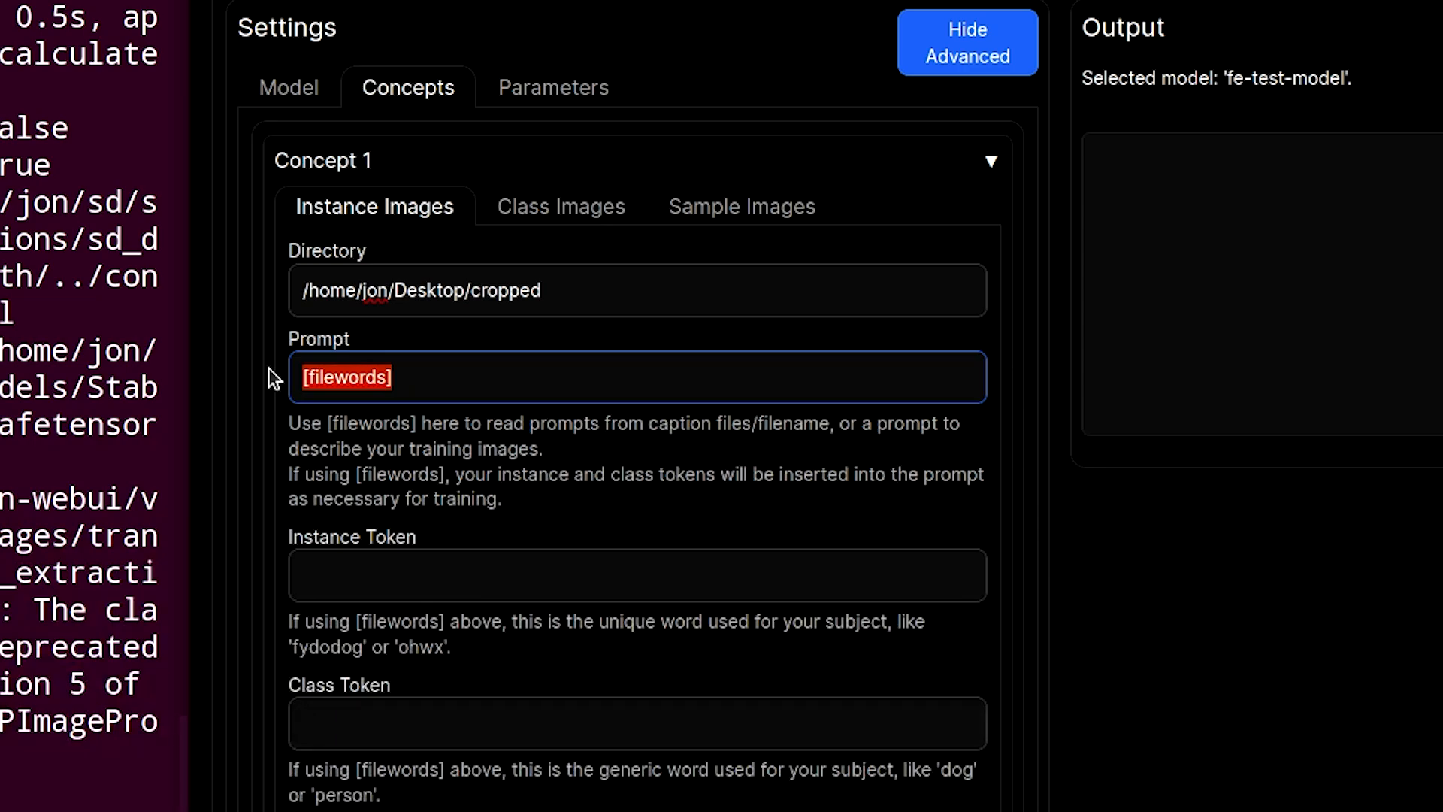
key("BackSpace")
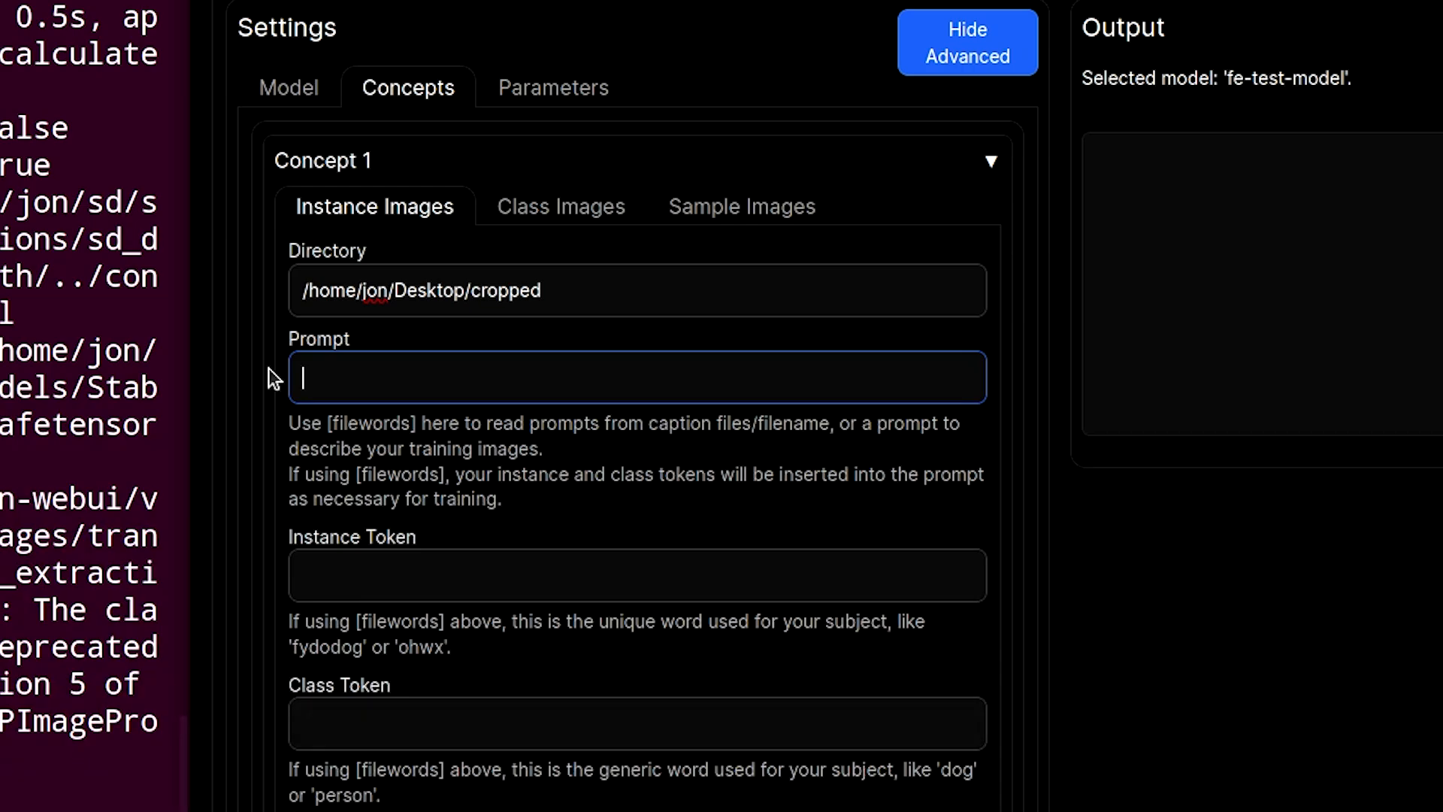
- Try the instance prompt femarble, kitchen countertops and delete it again
type("Bob")
key("BackSpace")
key("BackSpace")
key("BackSpace")
type("fe-")
type("marble")
key("Left")
key("Left")
key("Left")
key("Left")
key("Left")
key("Left")
key("Left")
key("Delete")
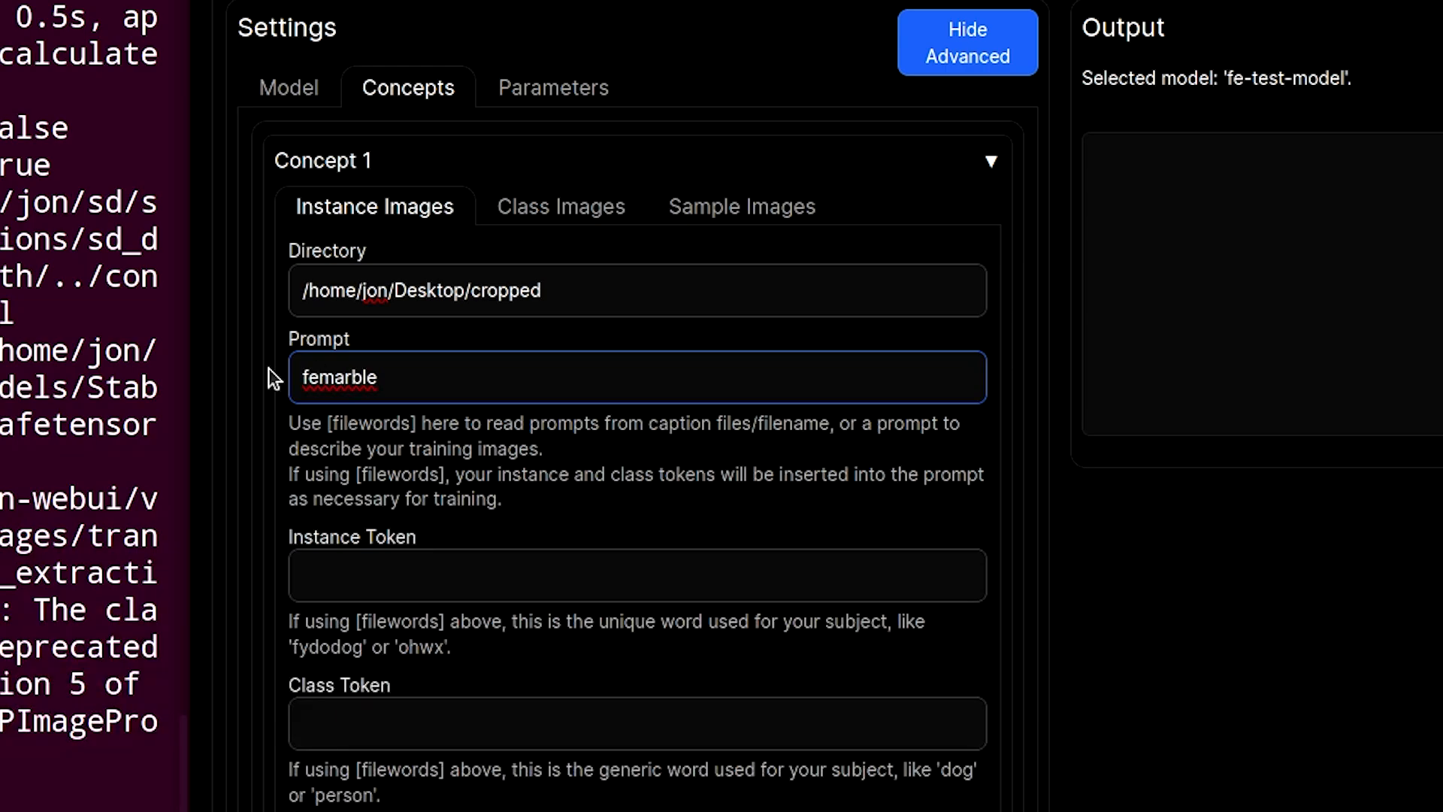
key("Right")
key("Right")
key("Right")
key("Right")
key("Right")
key("Right")
type(",")
type("kitchen countertops")
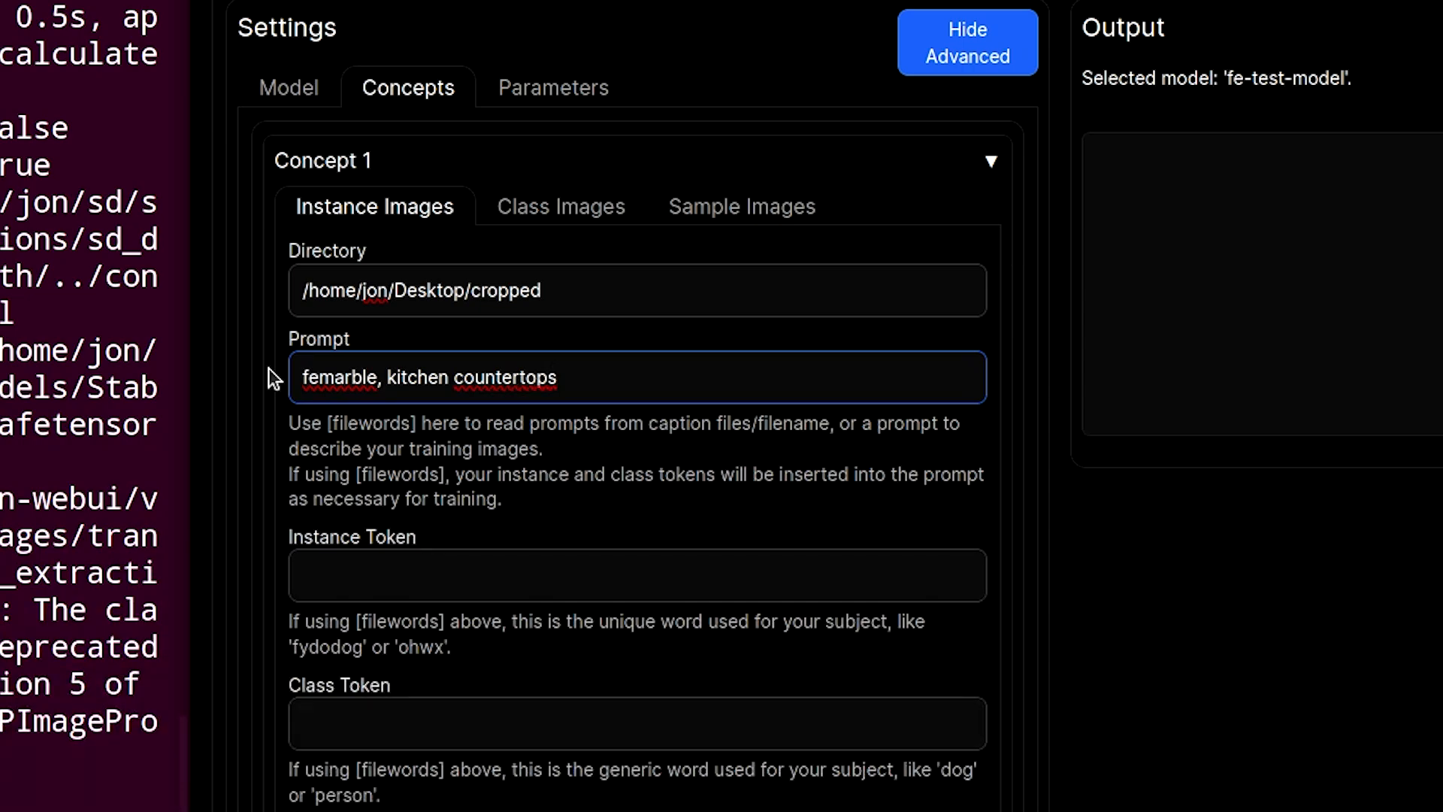
key("BackSpace")
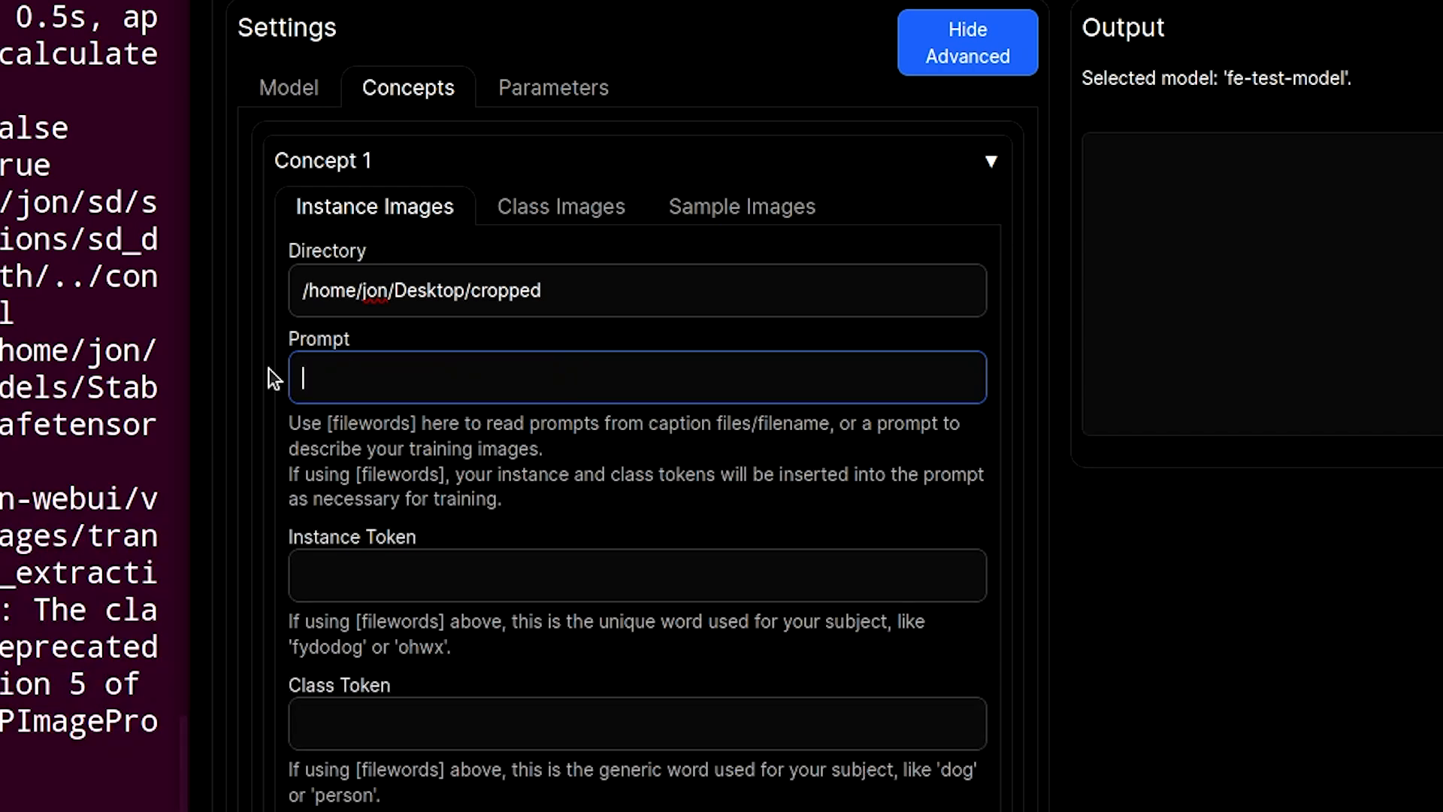
- Try the instance prompt girl, fegirl in Concept 1 and delete it again
type("girl")
type(", fegirl")
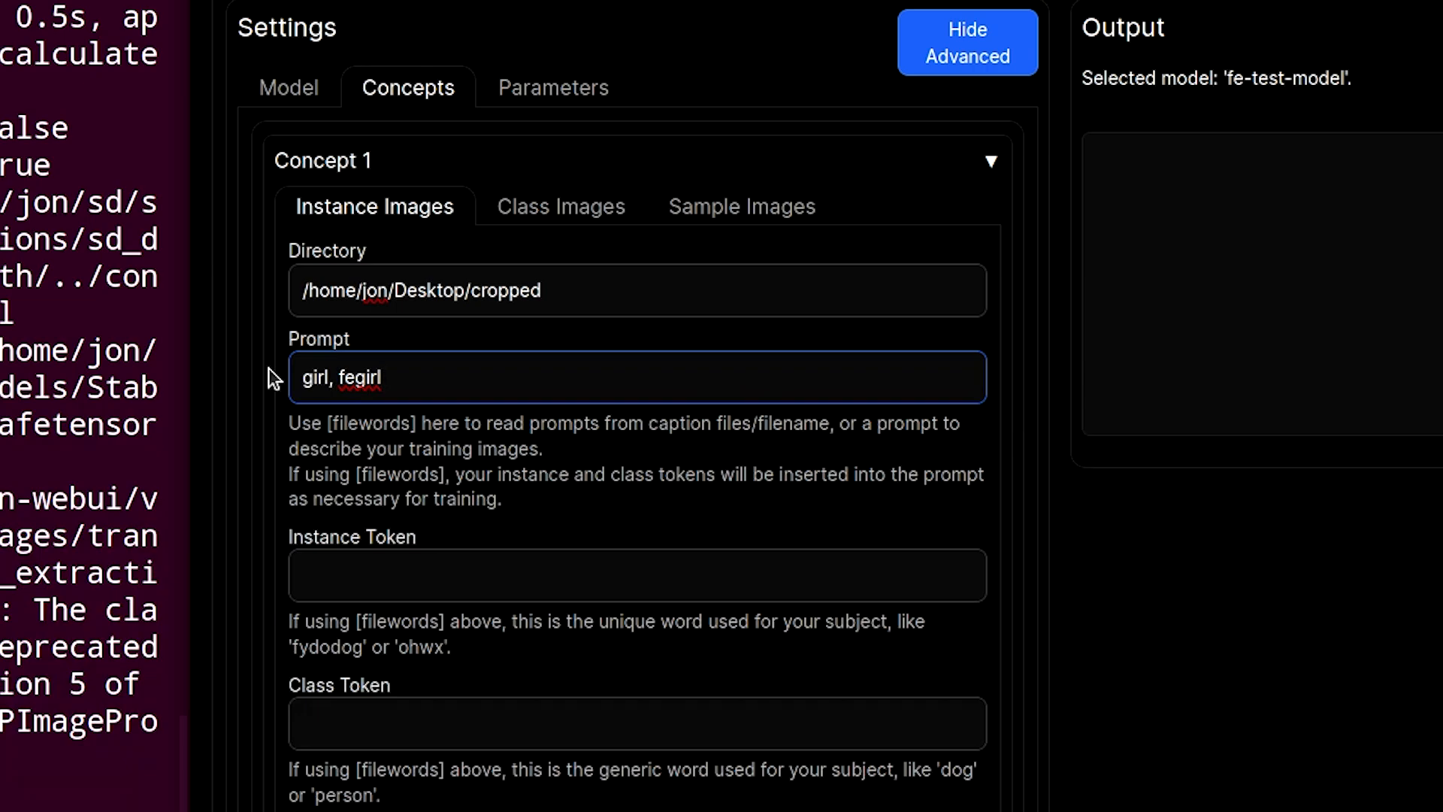
key("BackSpace")
key("BackSpace")
key("BackSpace")
key("BackSpace")
key("BackSpace")
key("BackSpace")
key("BackSpace")
key("BackSpace")
key("BackSpace")
key("BackSpace")
key("BackSpace")
key("BackSpace")
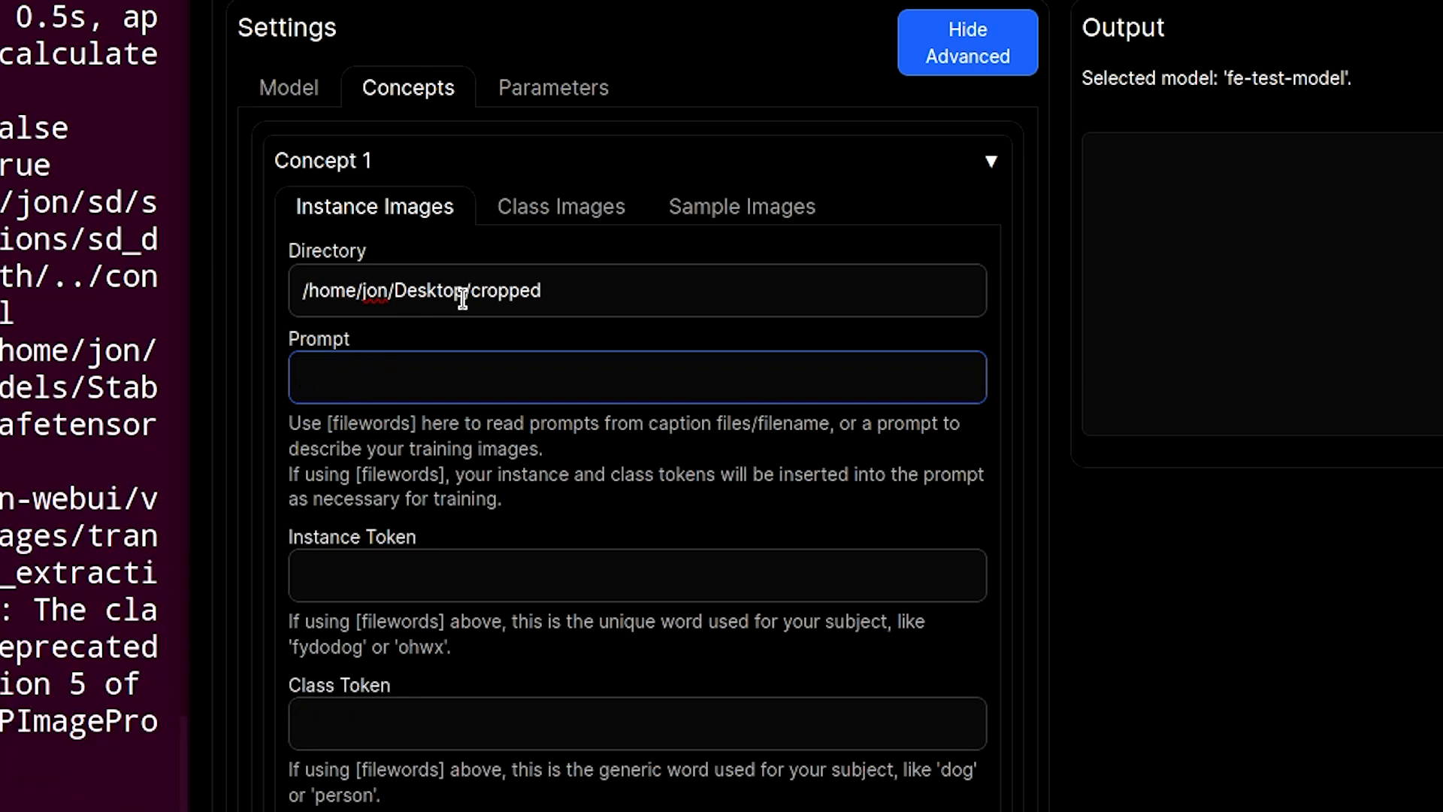
- Set Concept 1's instance prompt to fe-test-marble
left_click_drag(556, 299, 263, 296)
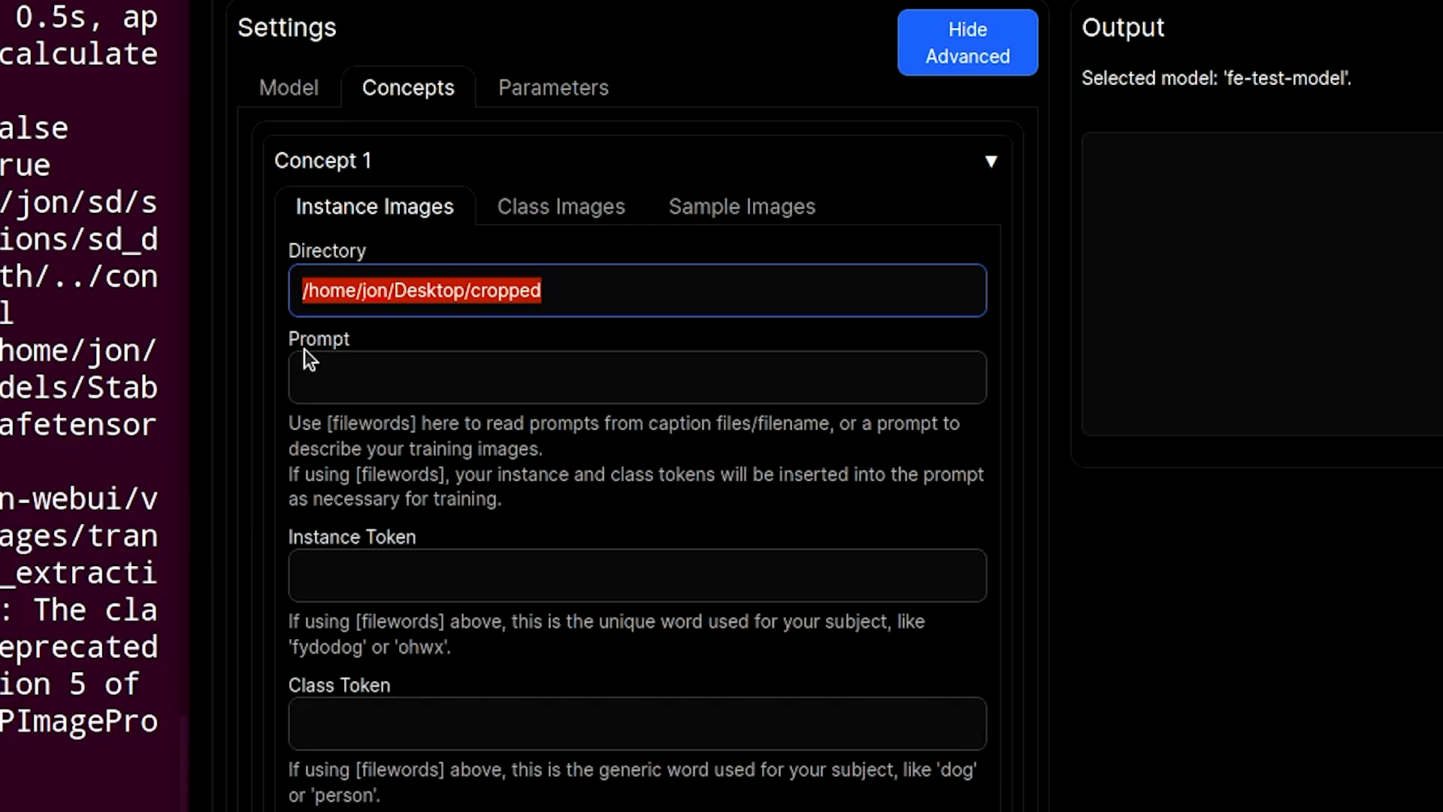
left_click(319, 368)
type("fe")
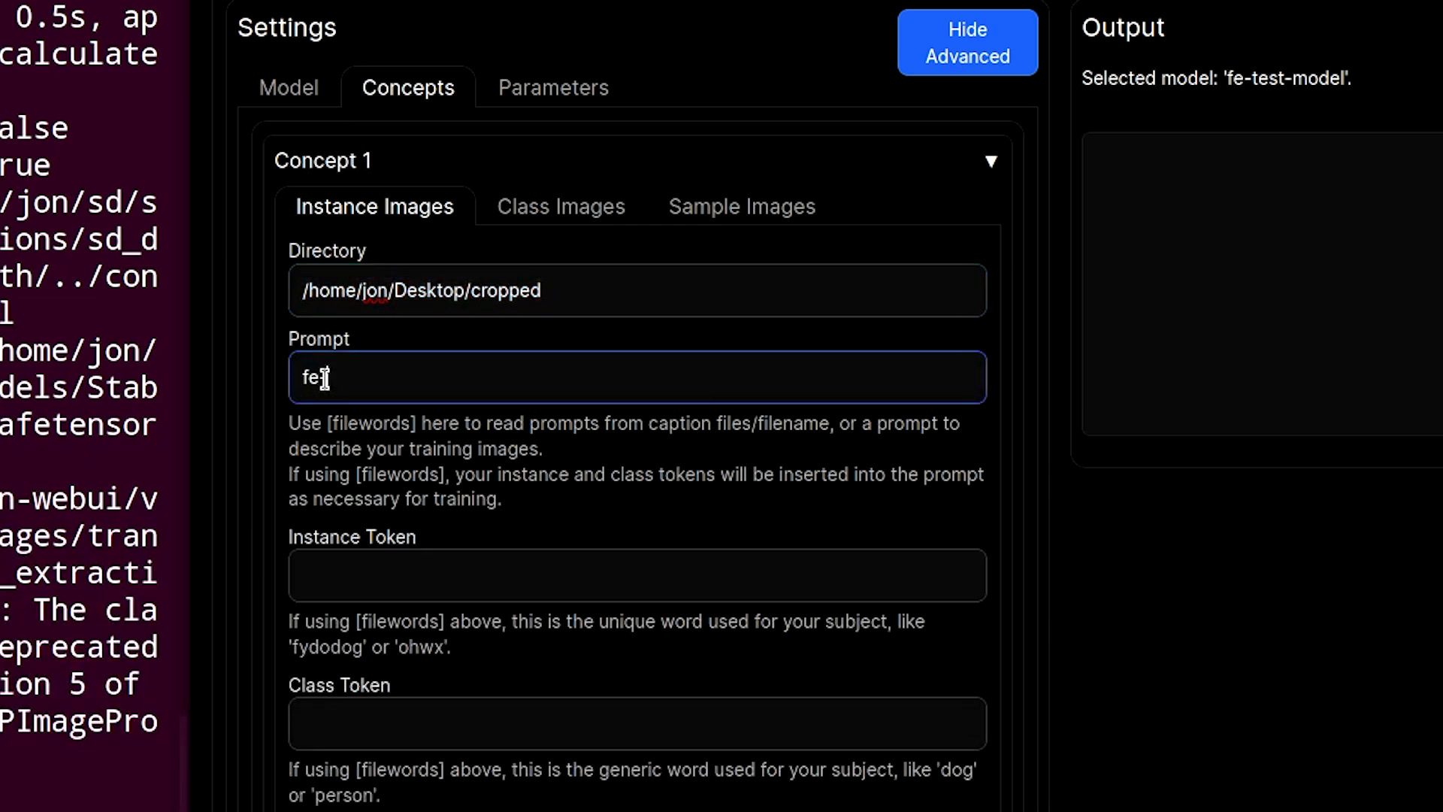
type("-test-marble")
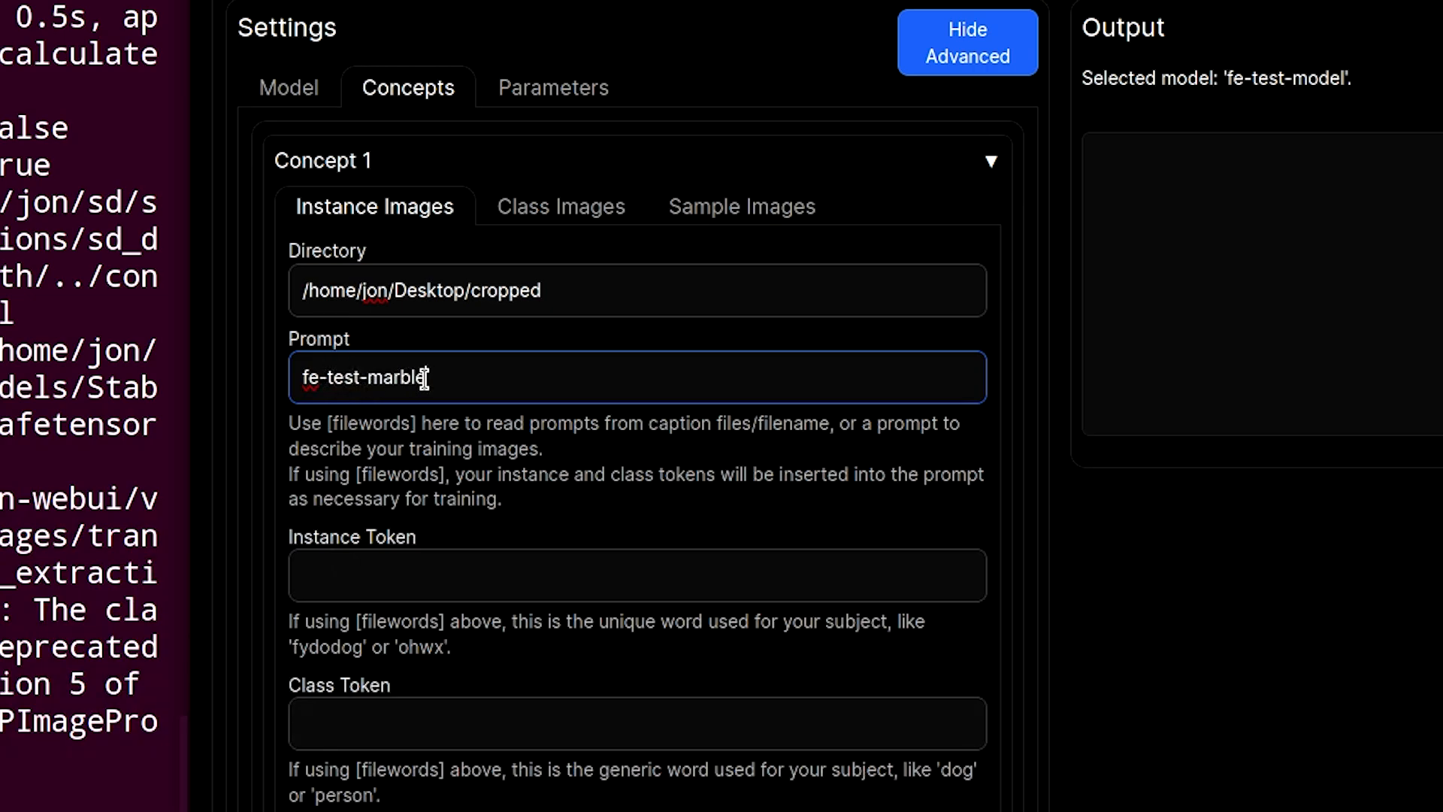
key("ctrl+a")
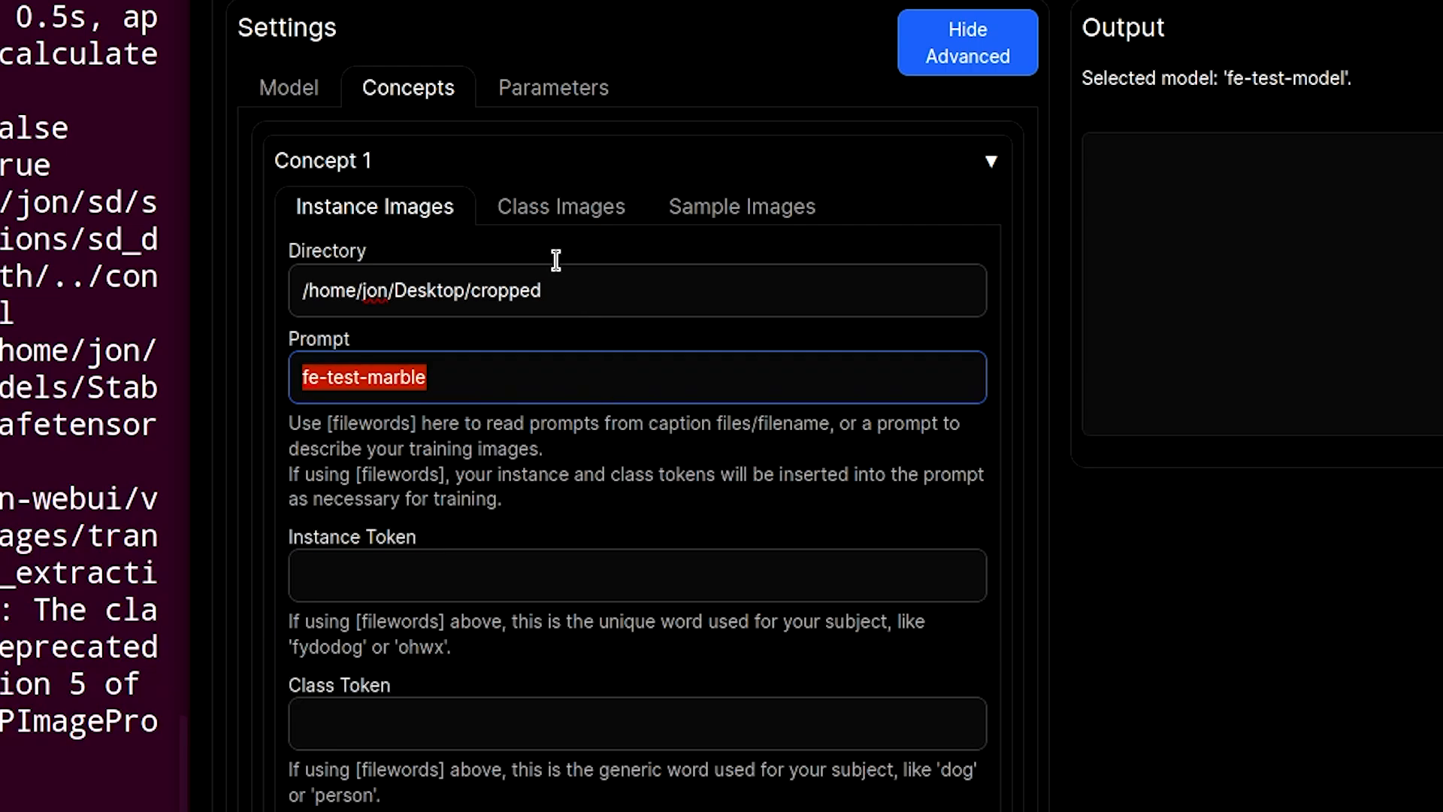
scroll(487, 482, "down", 1)
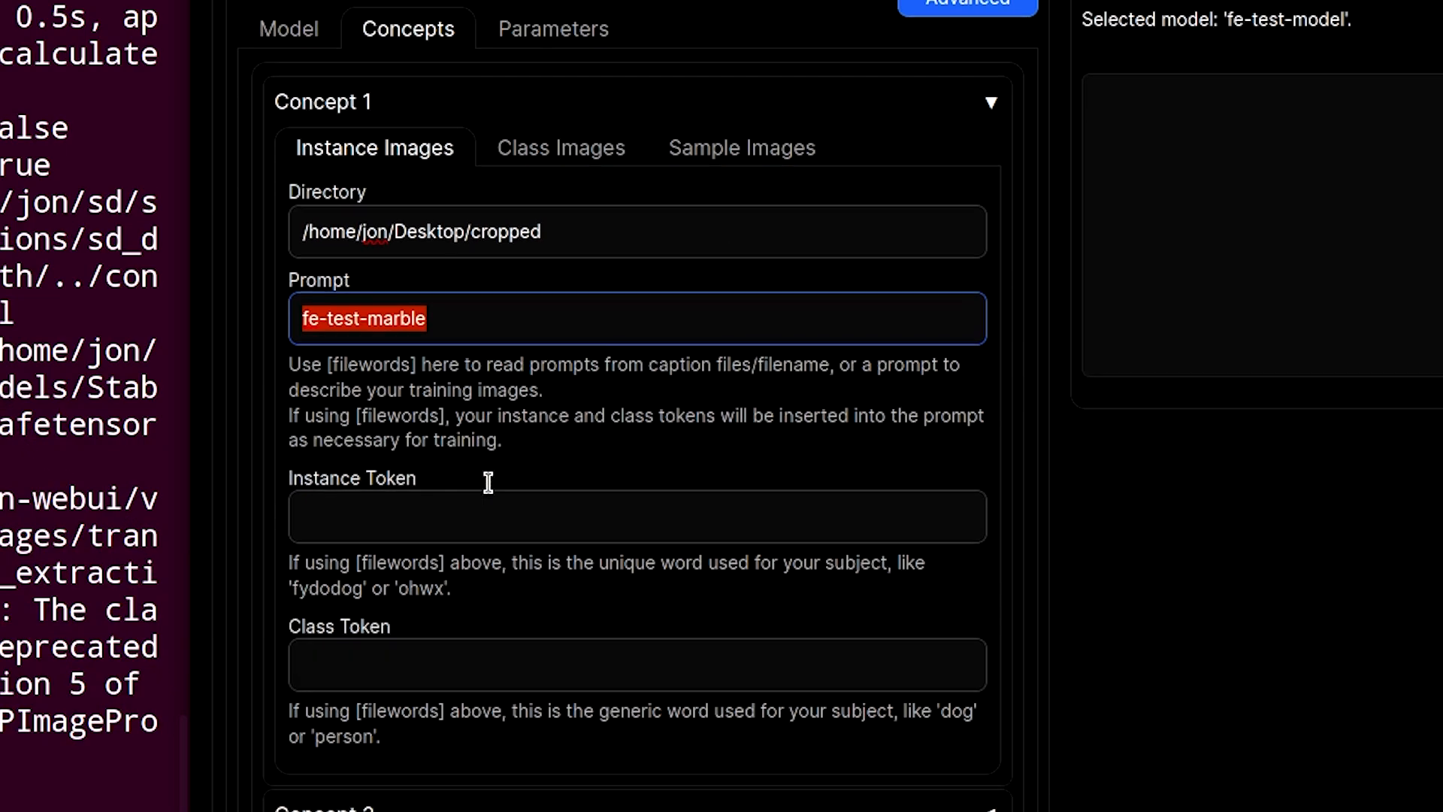
scroll(487, 482, "down", 3)
left_click(402, 362)
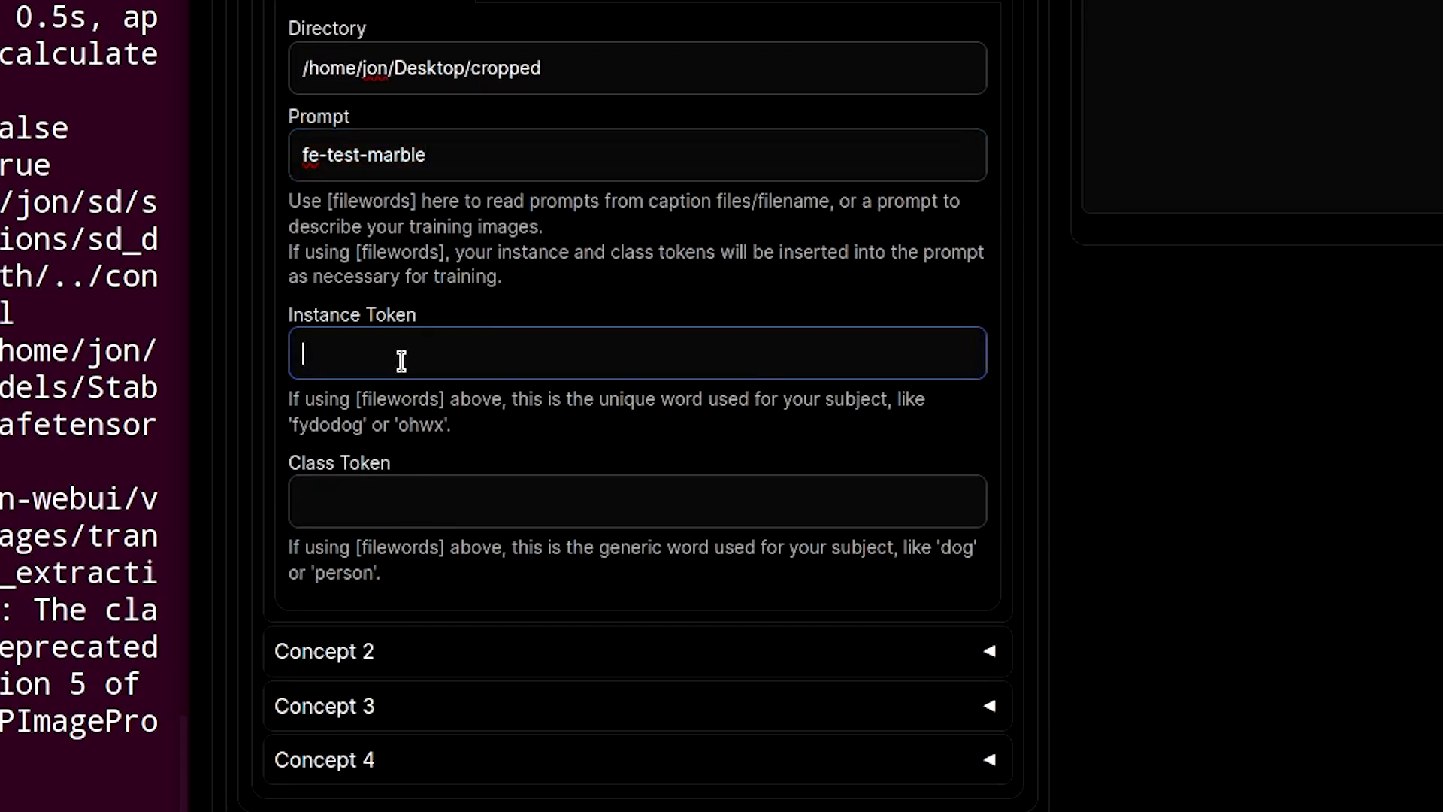
left_click(418, 486)
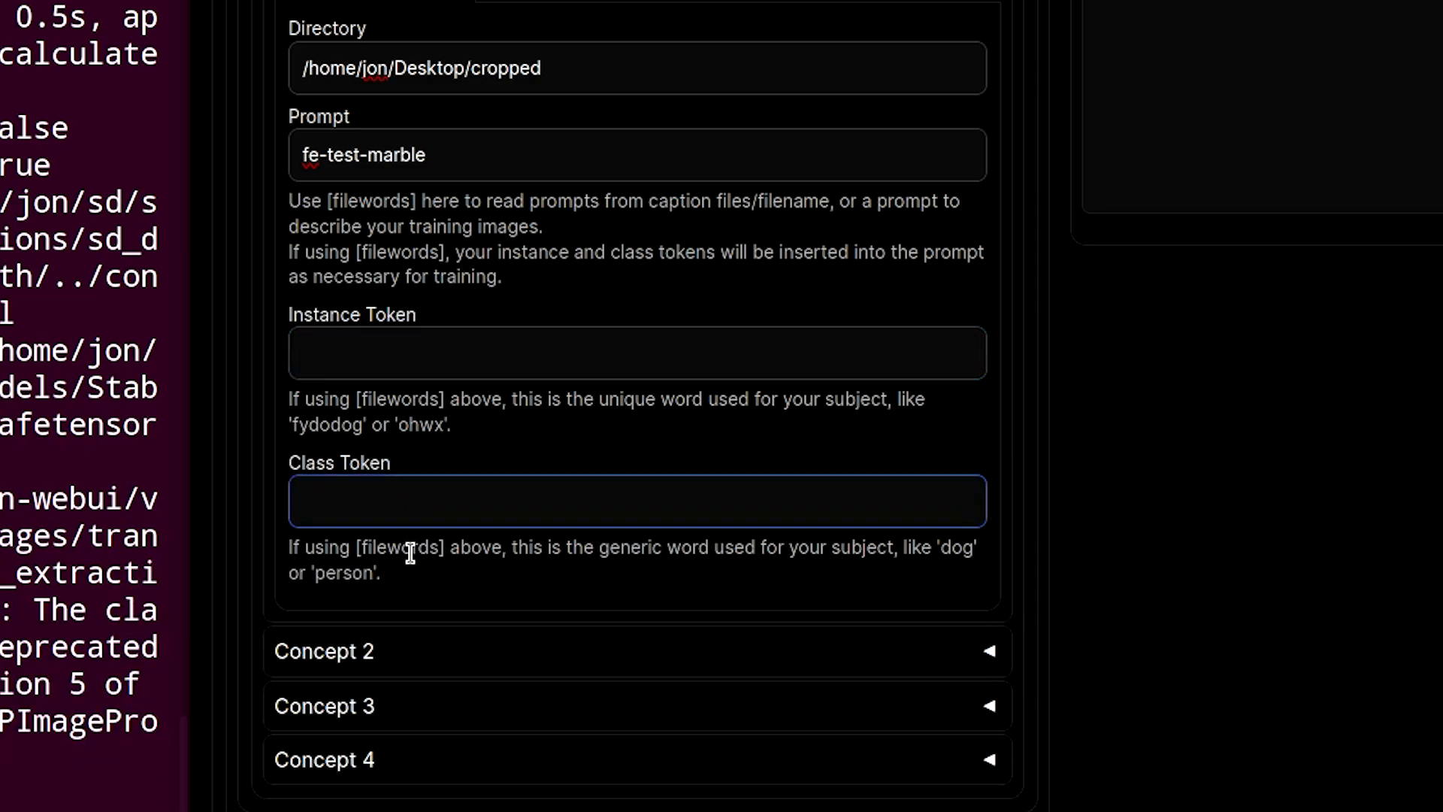
- In Concept 1's class images settings, set Classification Steps to 10 and Classification CFG Scale to 1
left_click(560, 6)
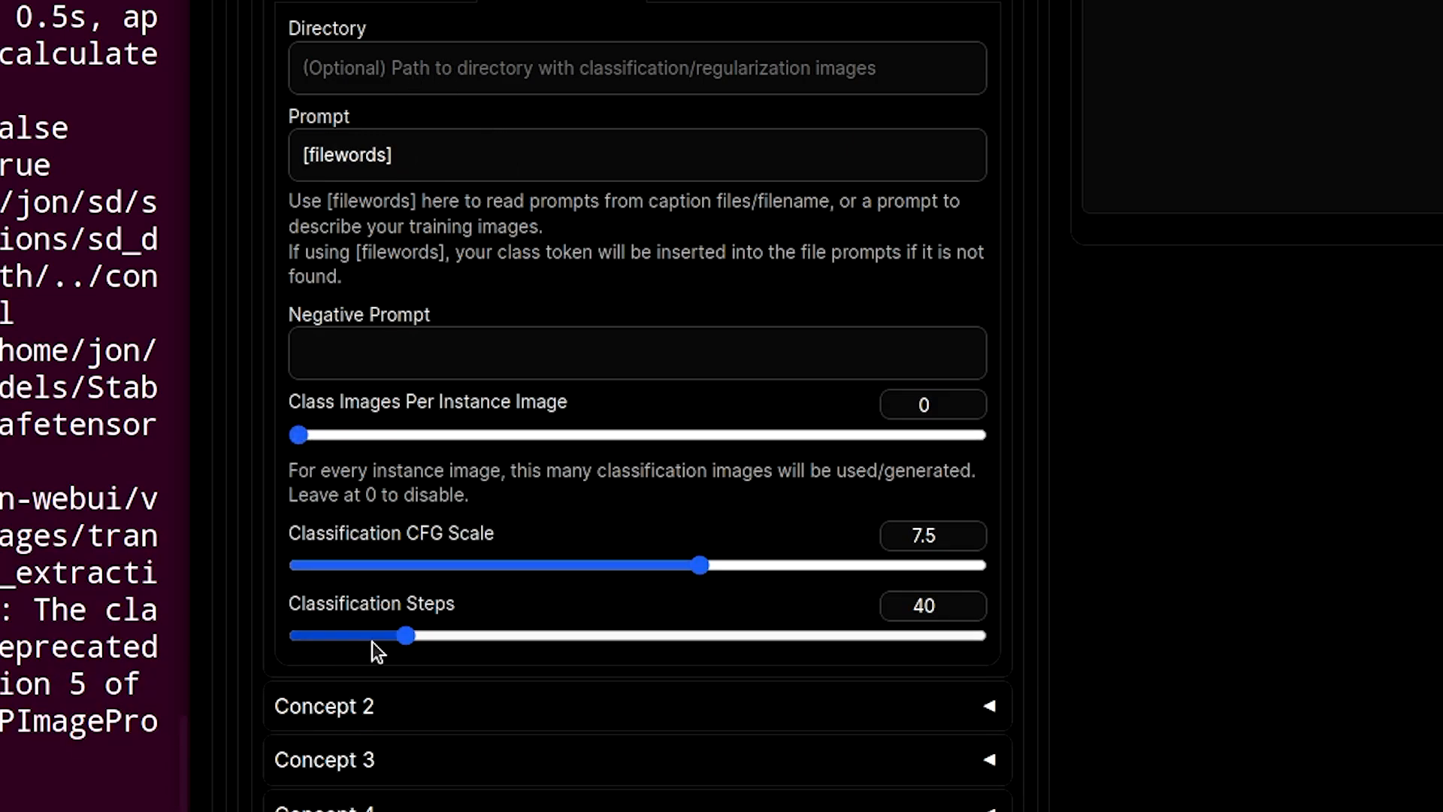
left_click_drag(408, 634, 296, 634)
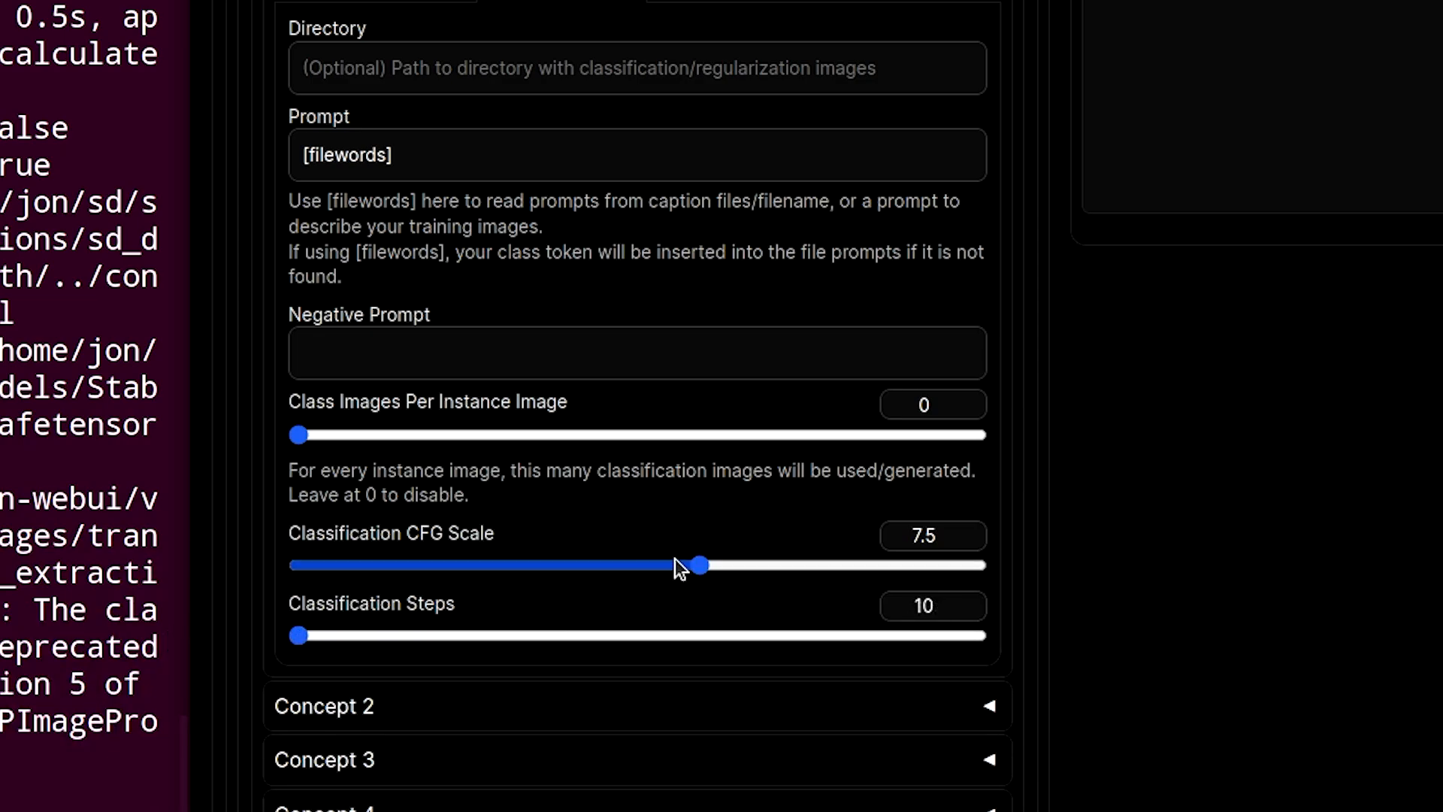
left_click_drag(698, 565, 225, 594)
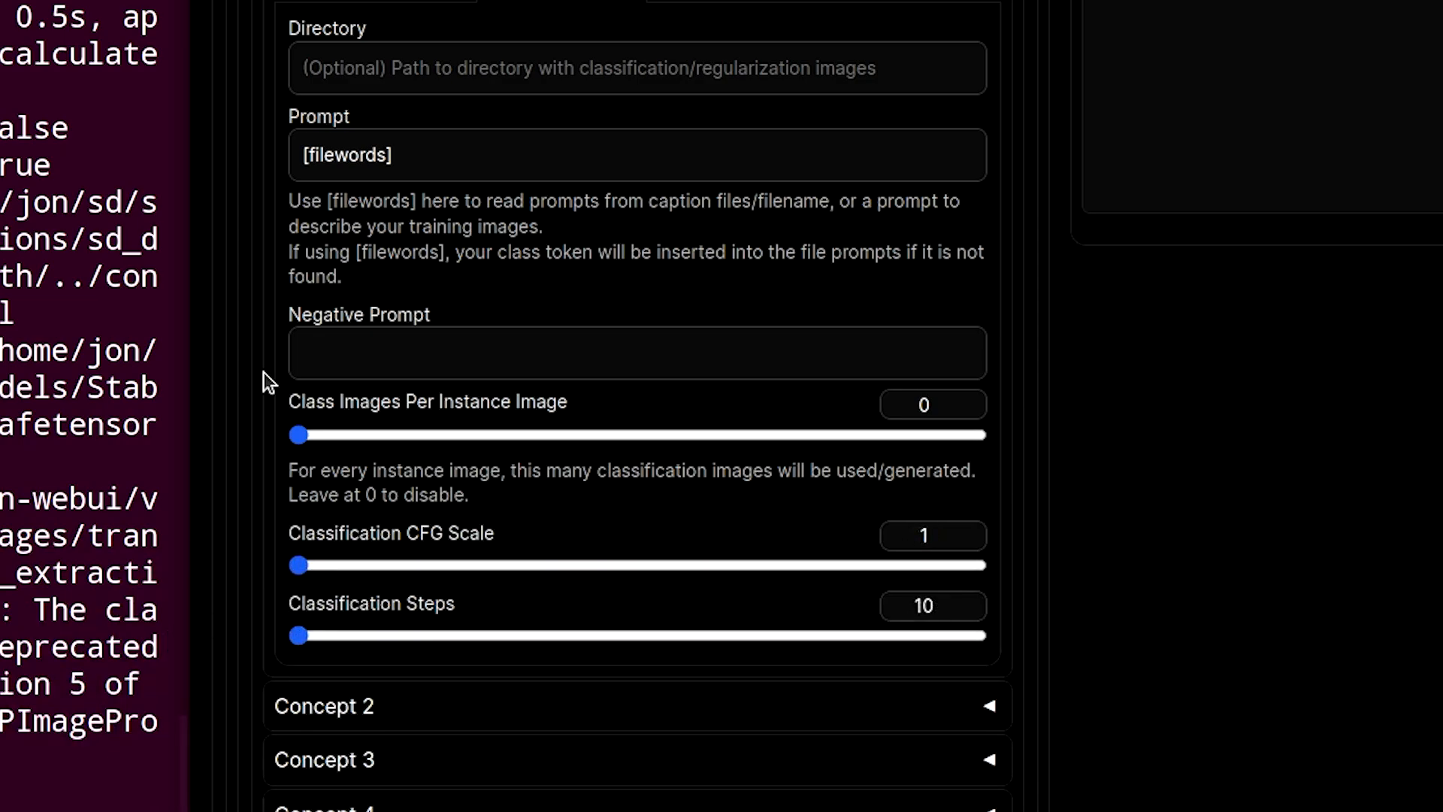
- Clear the default [filewords] text from the class images prompt
left_click(422, 153)
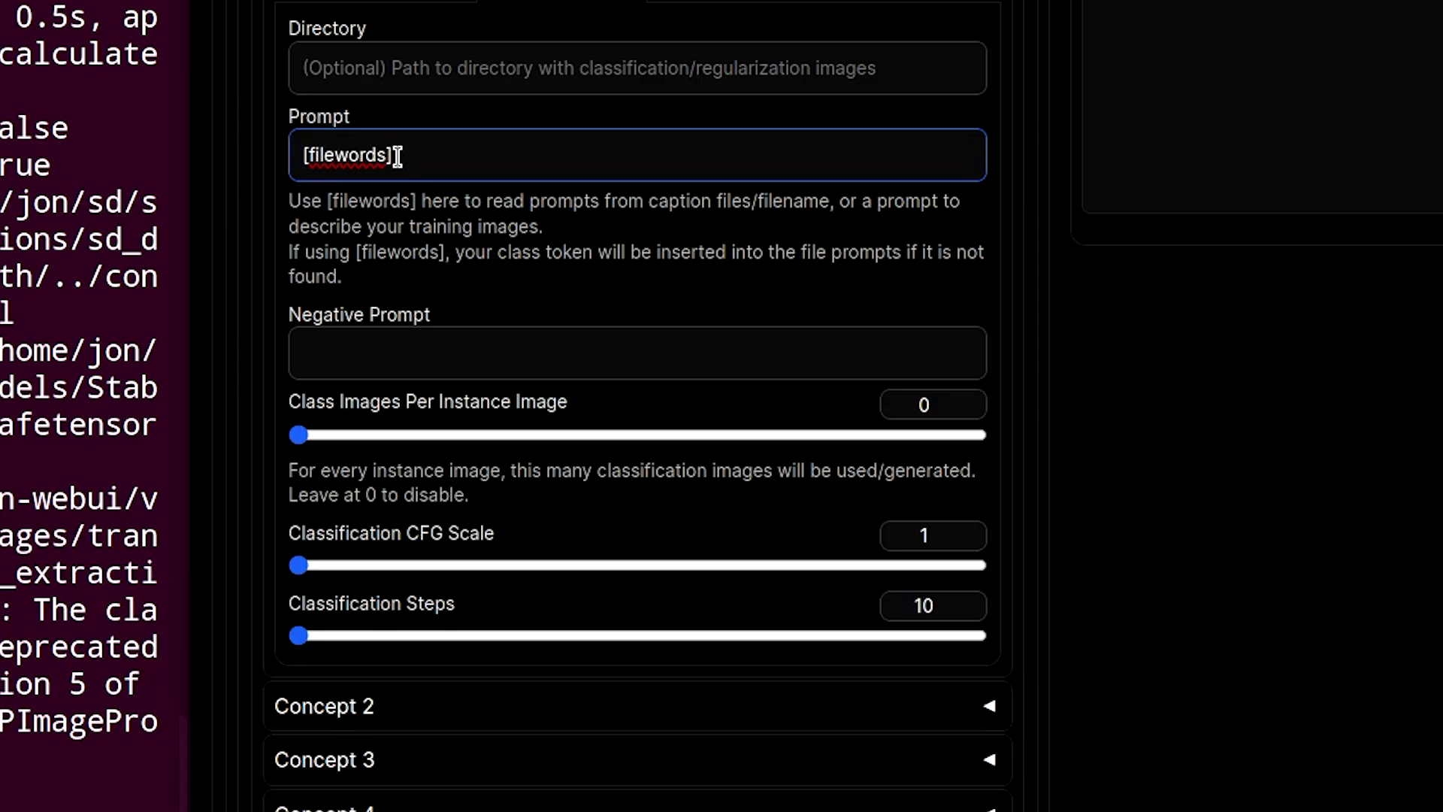
key("BackSpace")
key("BackSpace")
key("BackSpace")
key("BackSpace")
key("BackSpace")
key("BackSpace")
key("BackSpace")
key("BackSpace")
key("BackSpace")
key("BackSpace")
key("BackSpace")
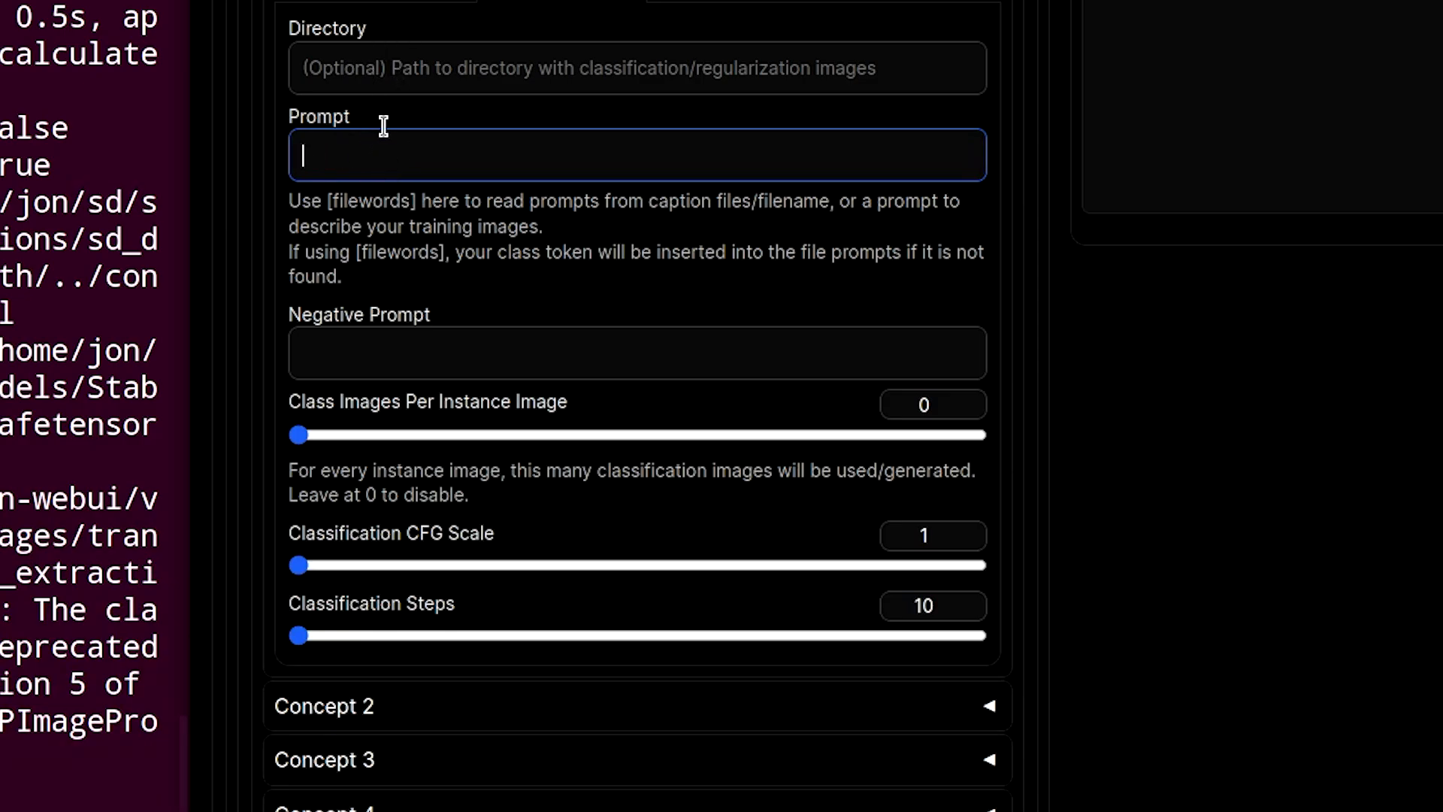
left_click(402, 84)
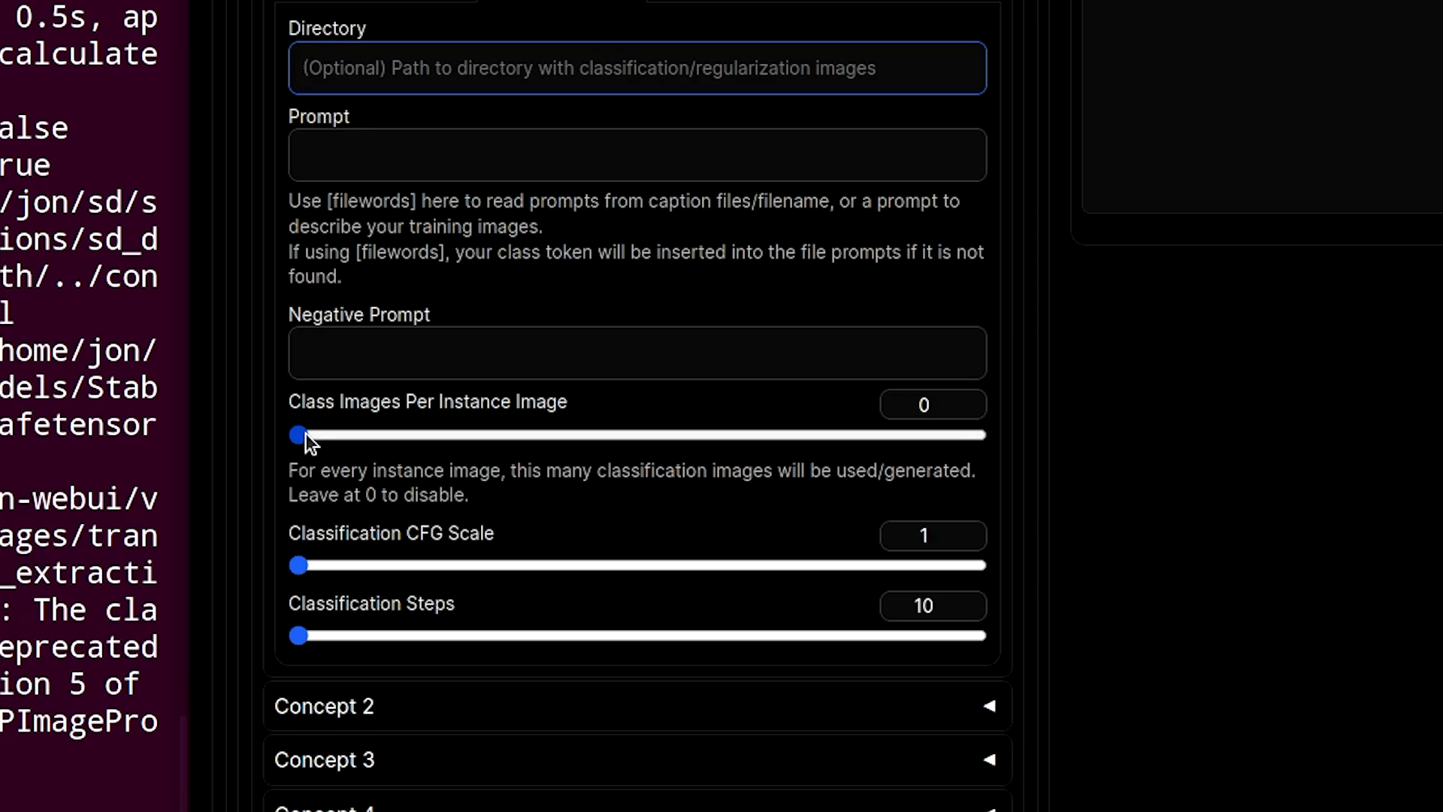
mouse_move(358, 399)
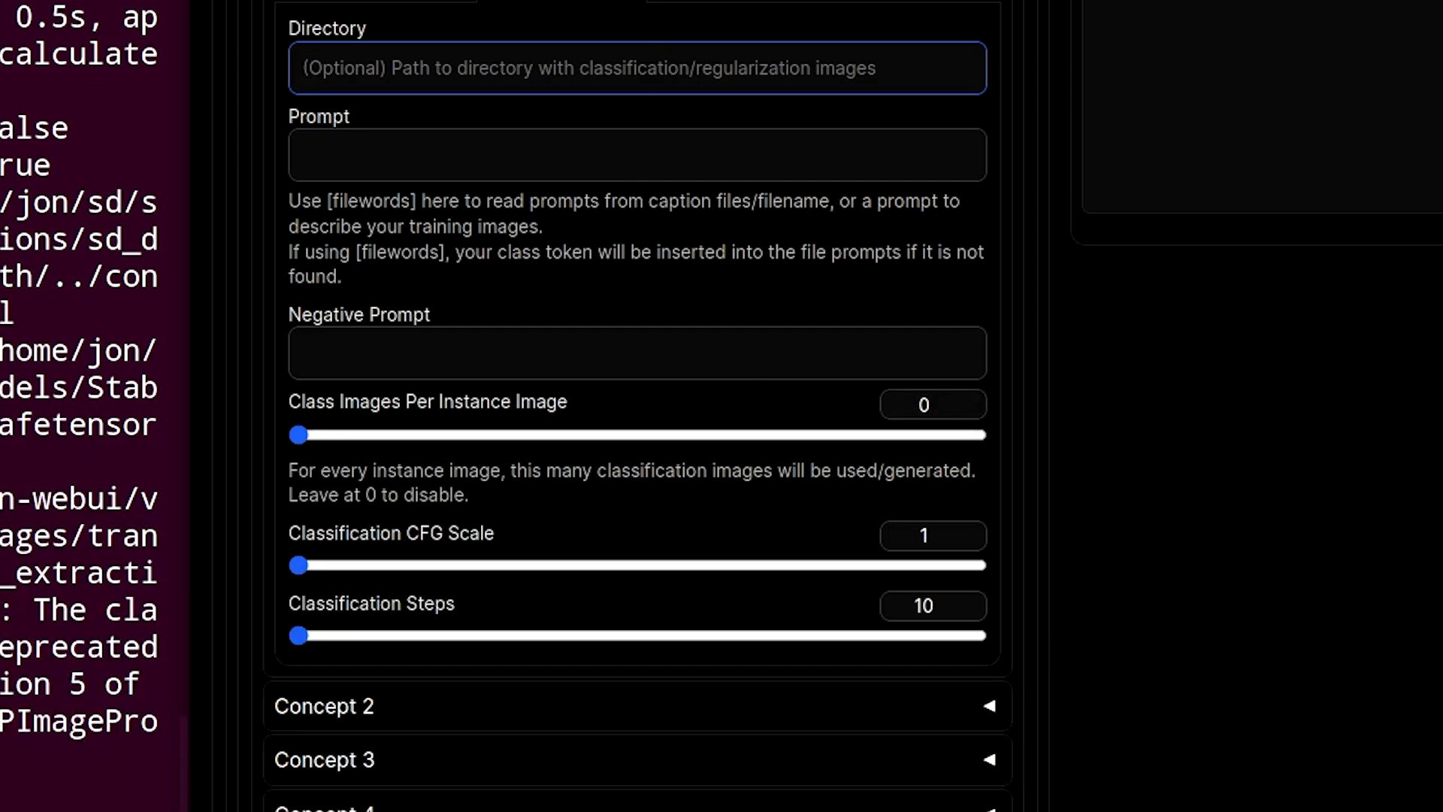
- Replace the sample image prompt with luxury home kitchen, fe-test-marble counters
left_click(726, 2)
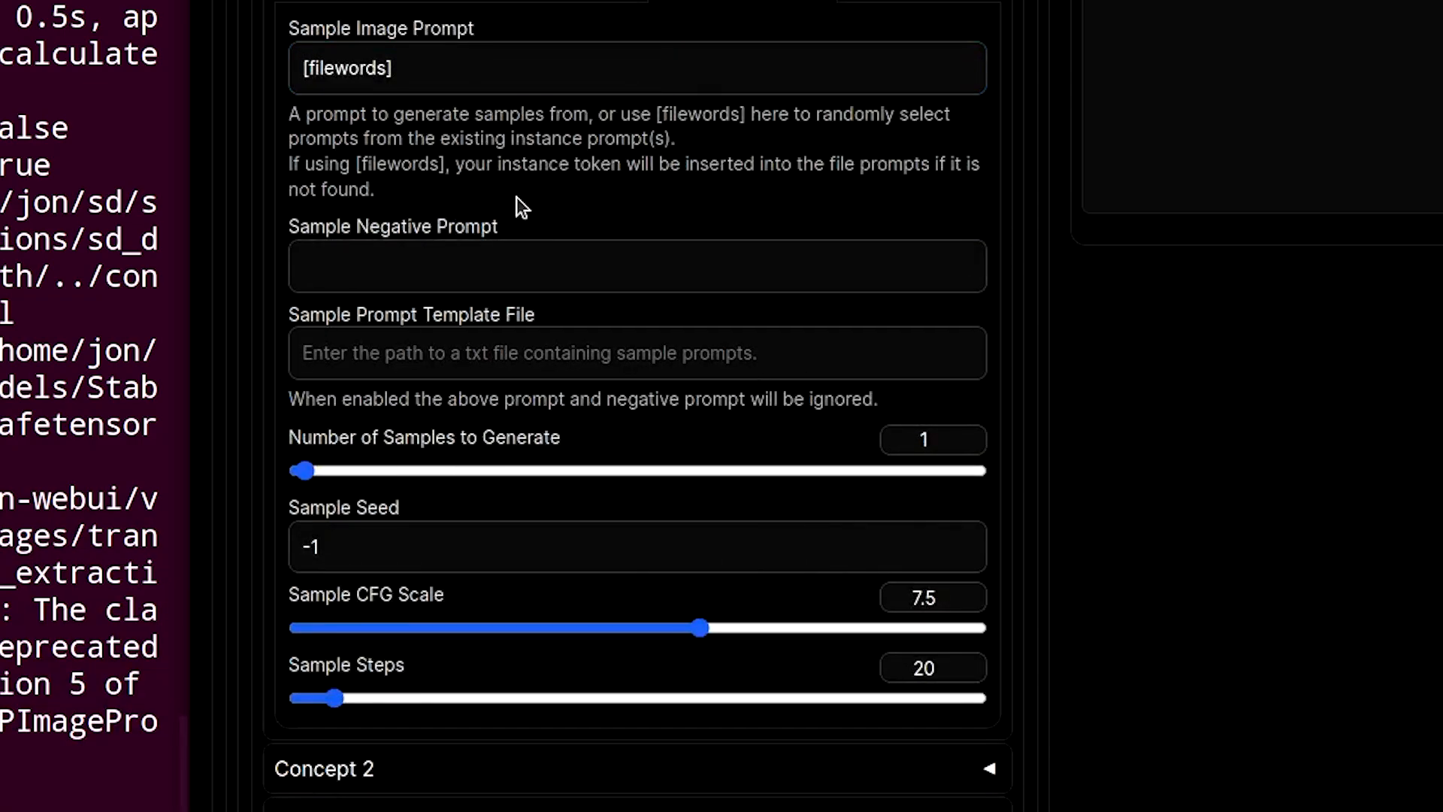
left_click_drag(402, 67, 320, 57)
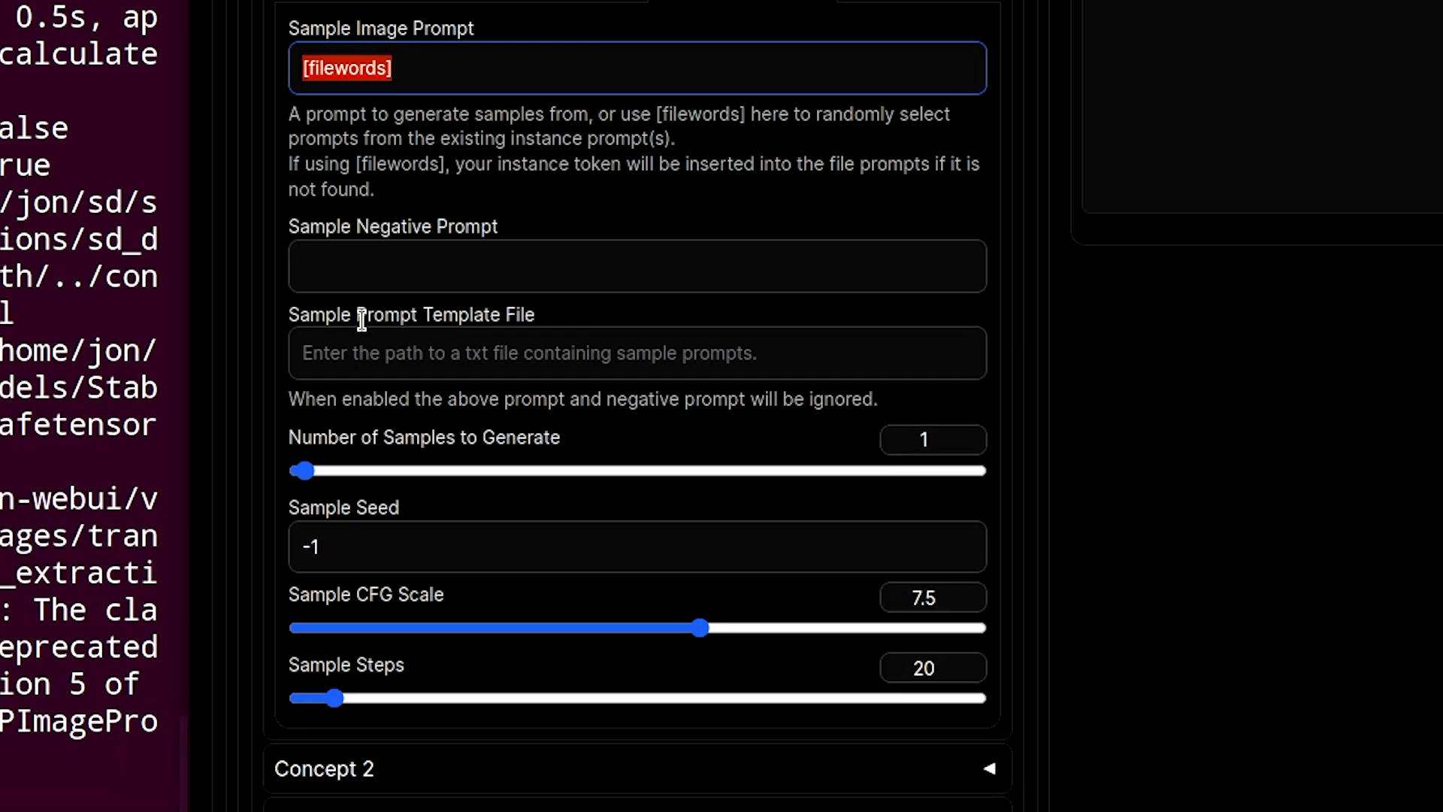
key("BackSpace")
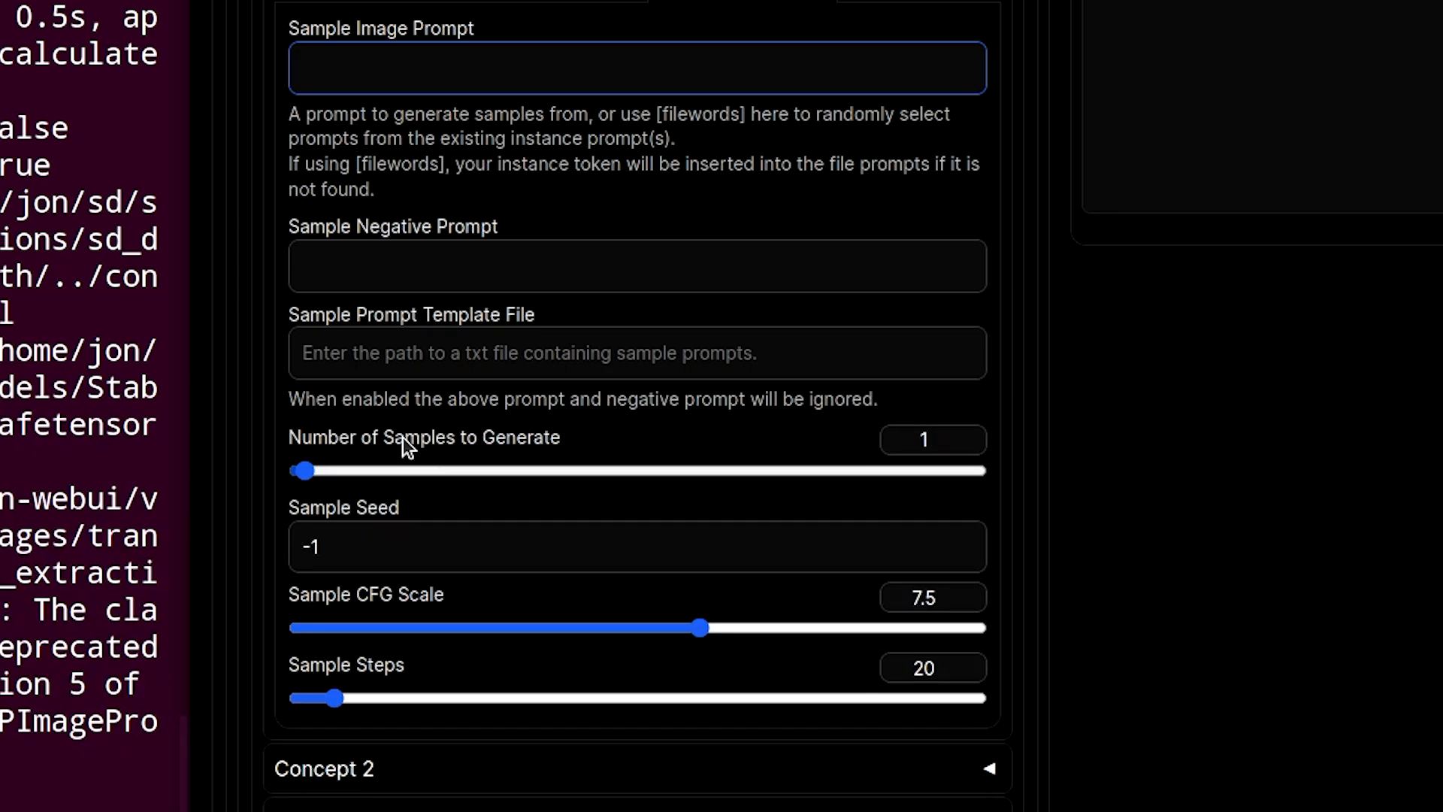
type("luxury kitche")
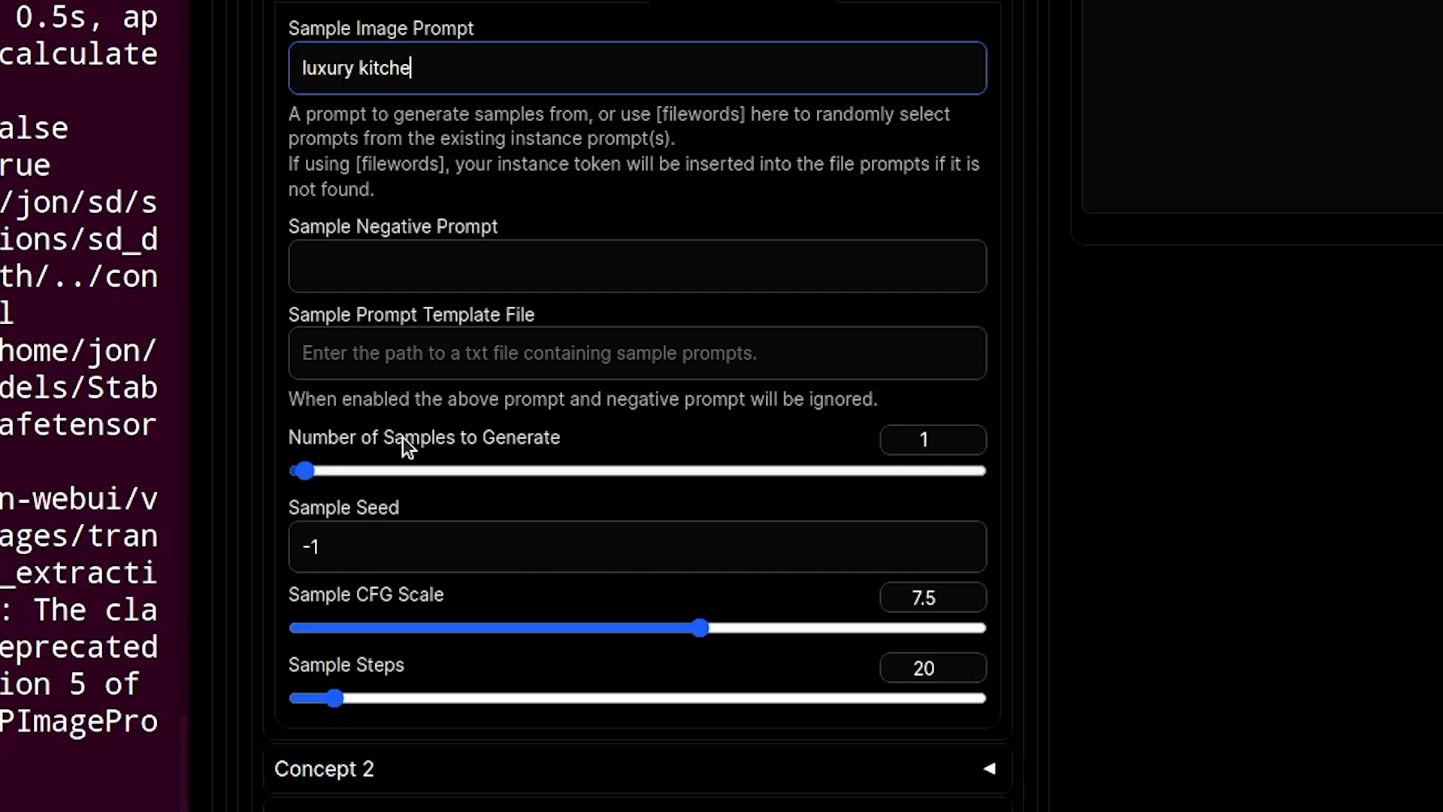
type("n home")
key("BackSpace")
key("BackSpace")
key("BackSpace")
key("BackSpace")
key("BackSpace")
key("BackSpace")
key("BackSpace")
key("BackSpace")
key("BackSpace")
key("BackSpace")
key("BackSpace")
key("BackSpace")
type("home kitchen")
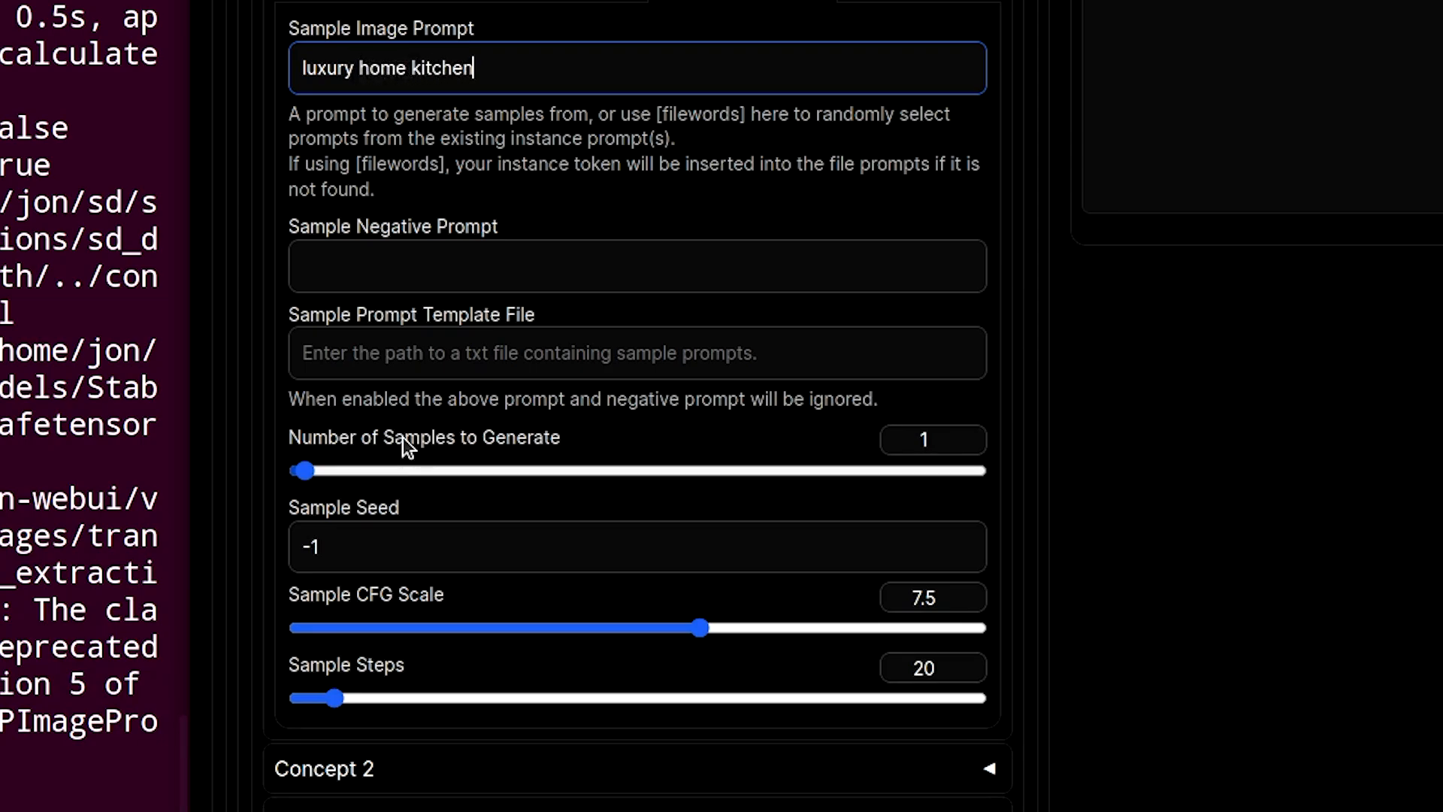
type(", fe-test-marble cou")
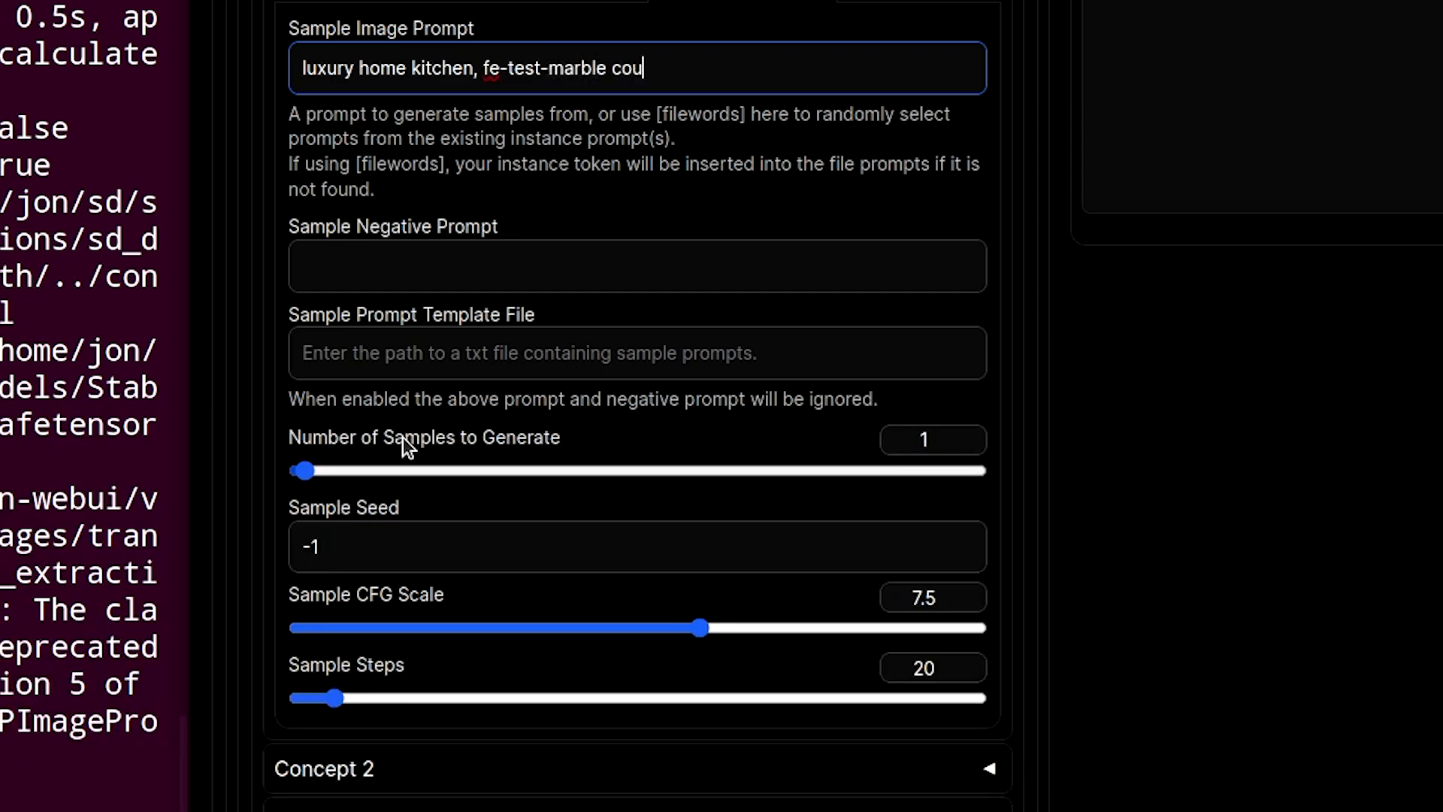
type("nters")
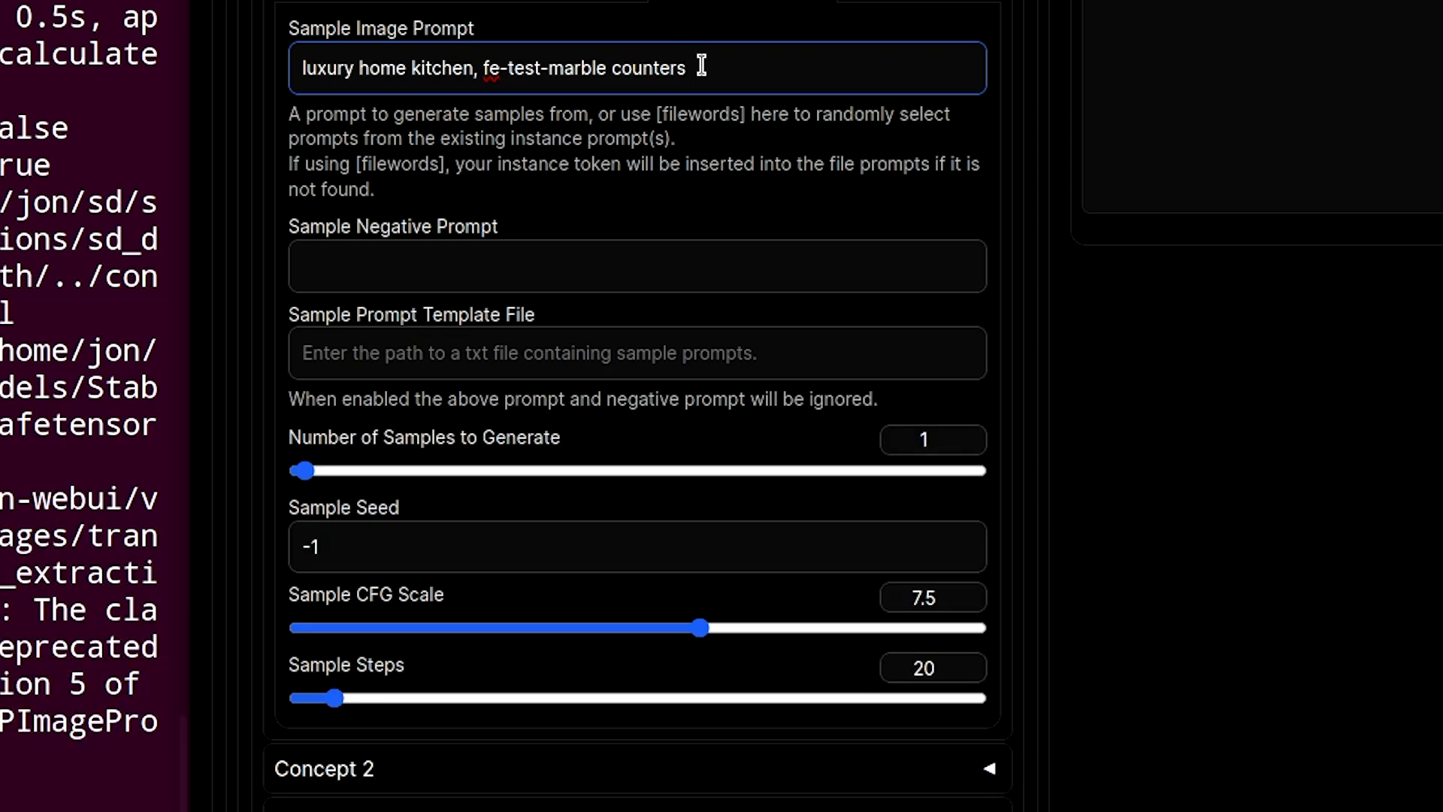
left_click_drag(699, 68, 299, 71)
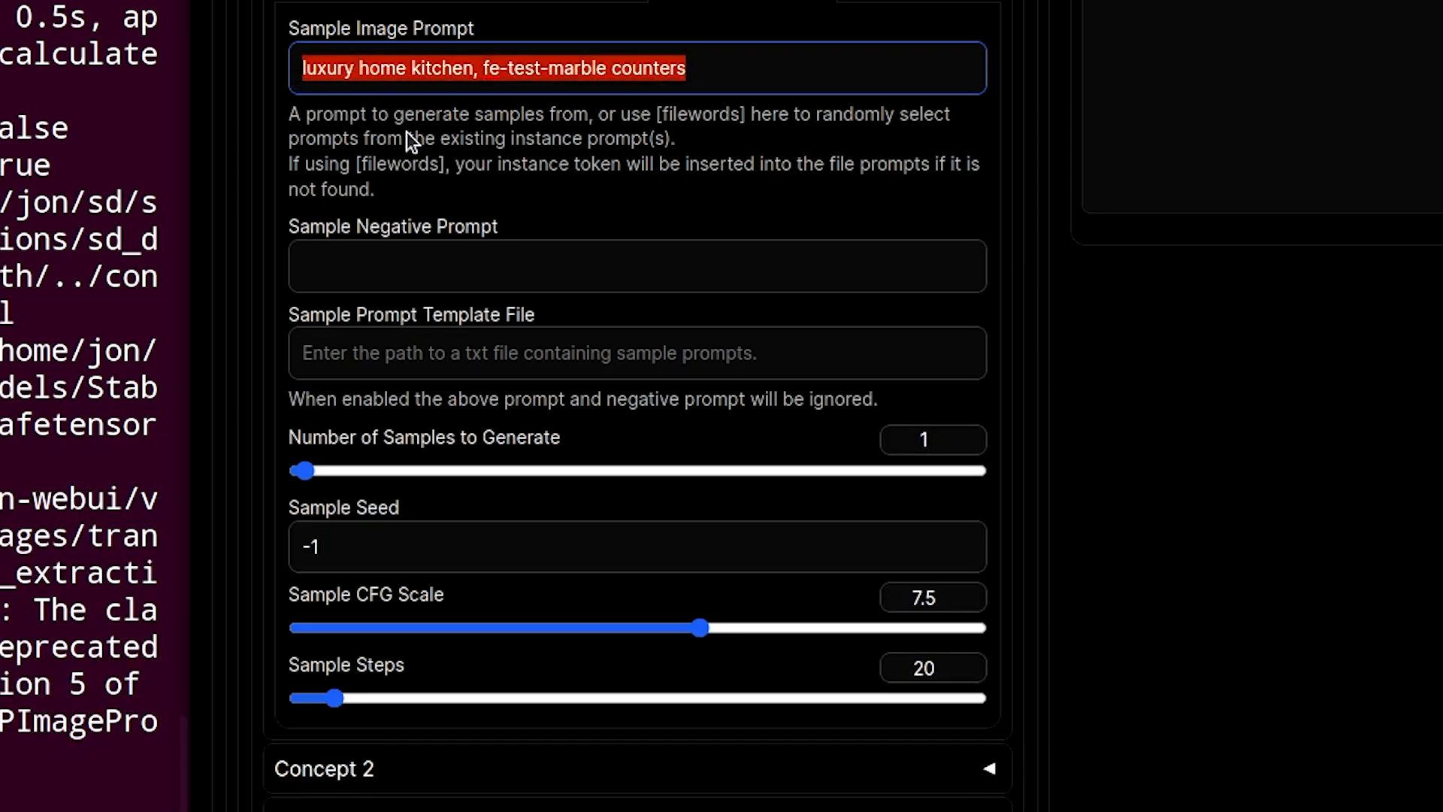
left_click(430, 146)
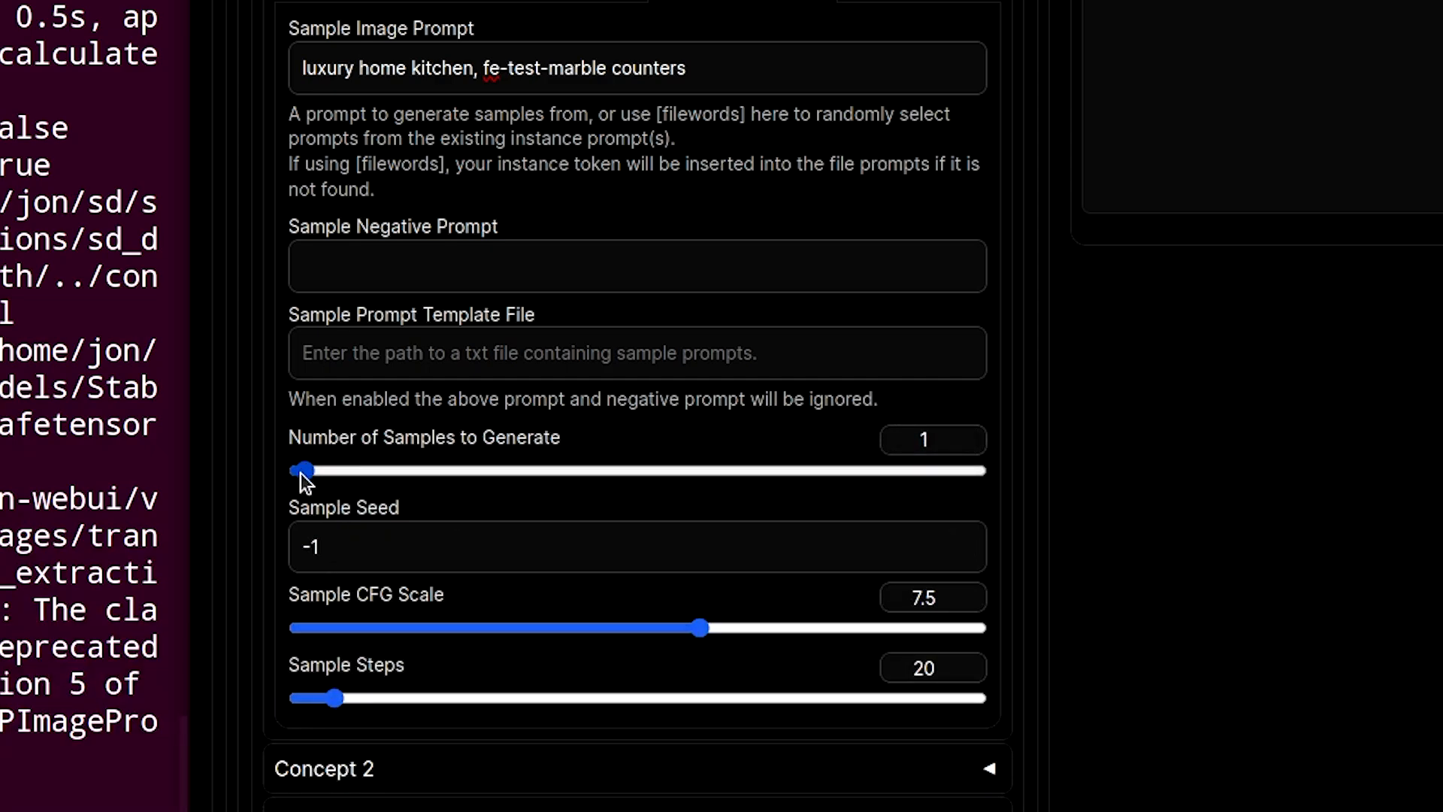
mouse_move(308, 475)
left_mouse_down()
mouse_move(292, 481)
mouse_move(303, 472)
left_mouse_up()
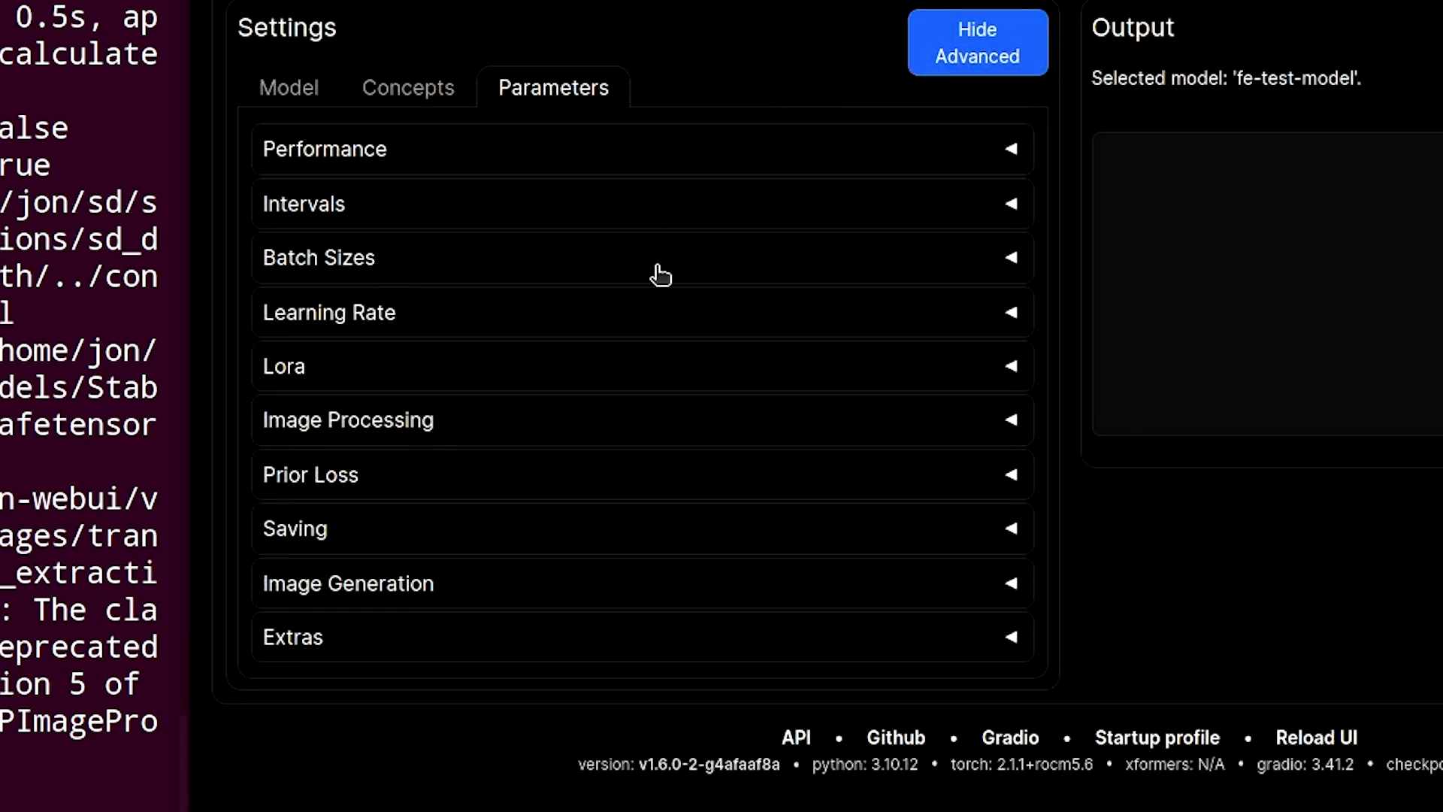
- Expand the Performance parameters and turn off Cache Latents
left_click(1004, 154)
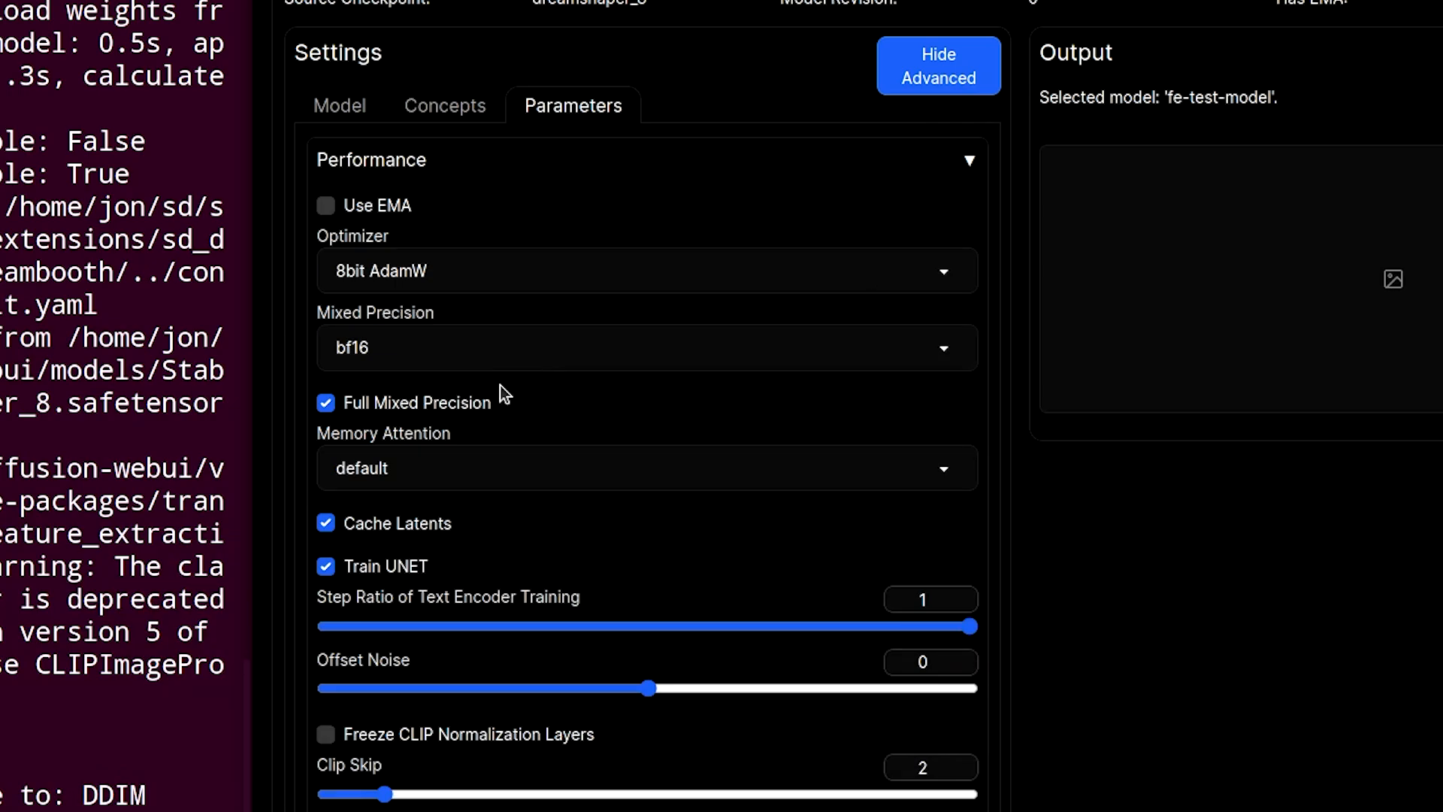
mouse_move(380, 218)
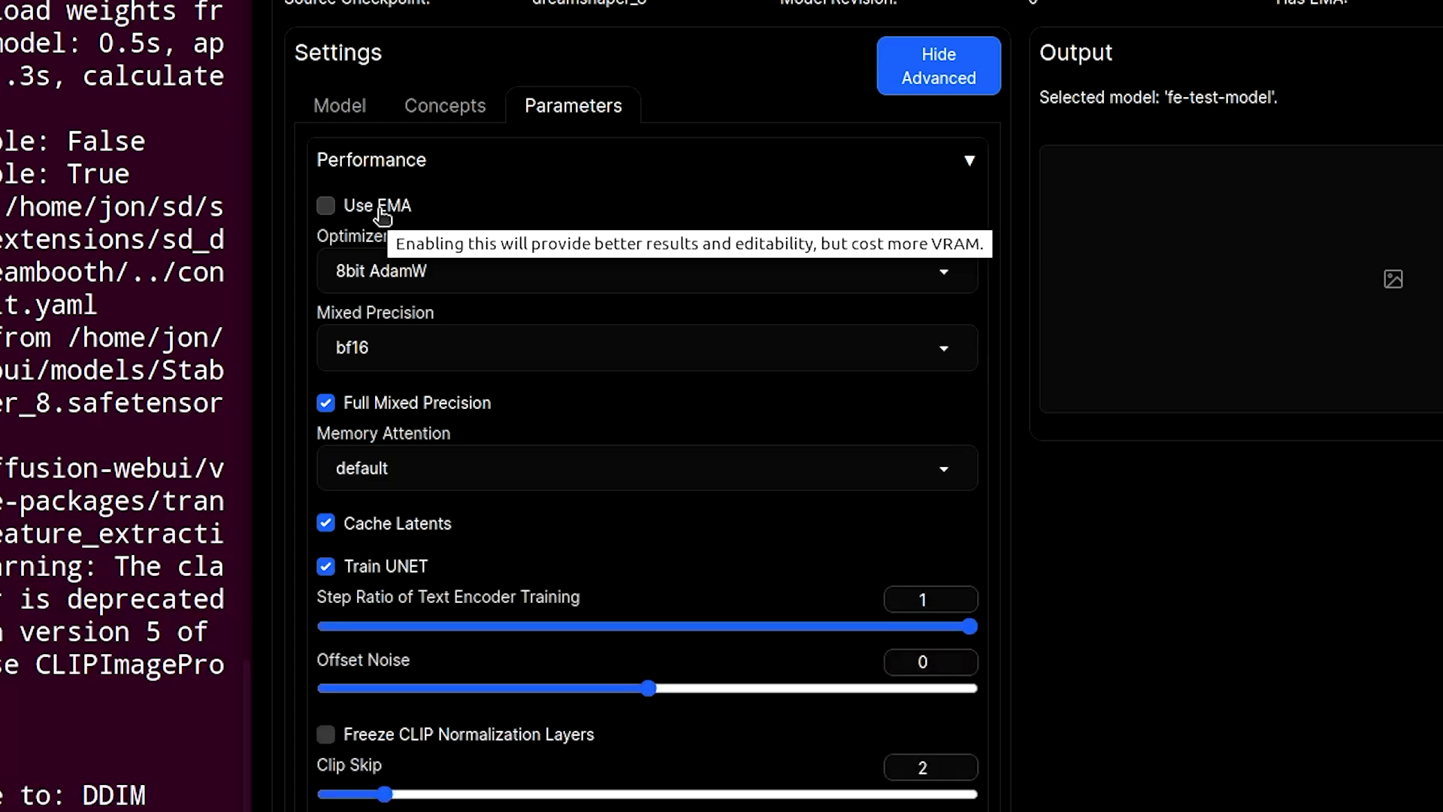
left_click(413, 531)
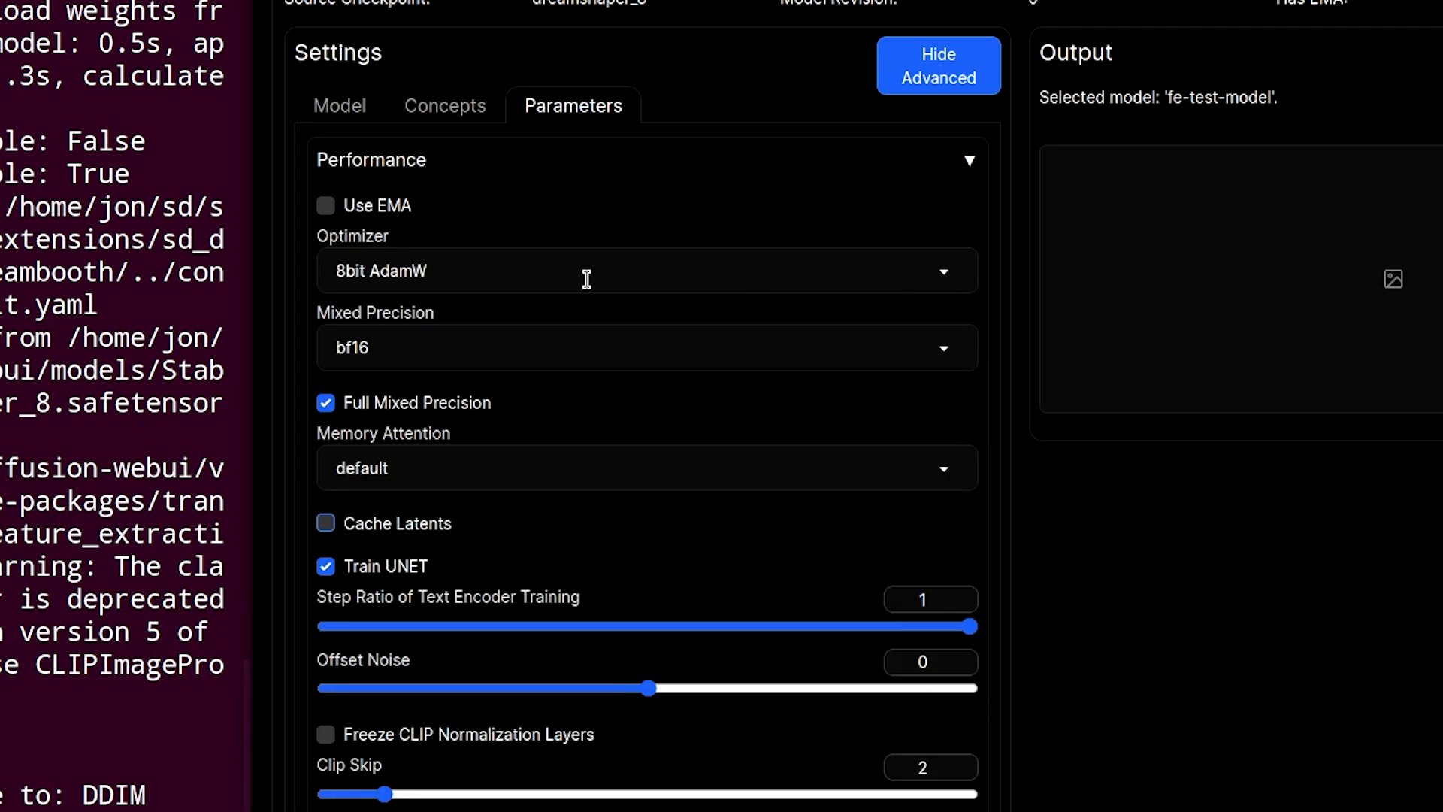
- Set the optimizer to Torch AdamW
left_click(789, 274)
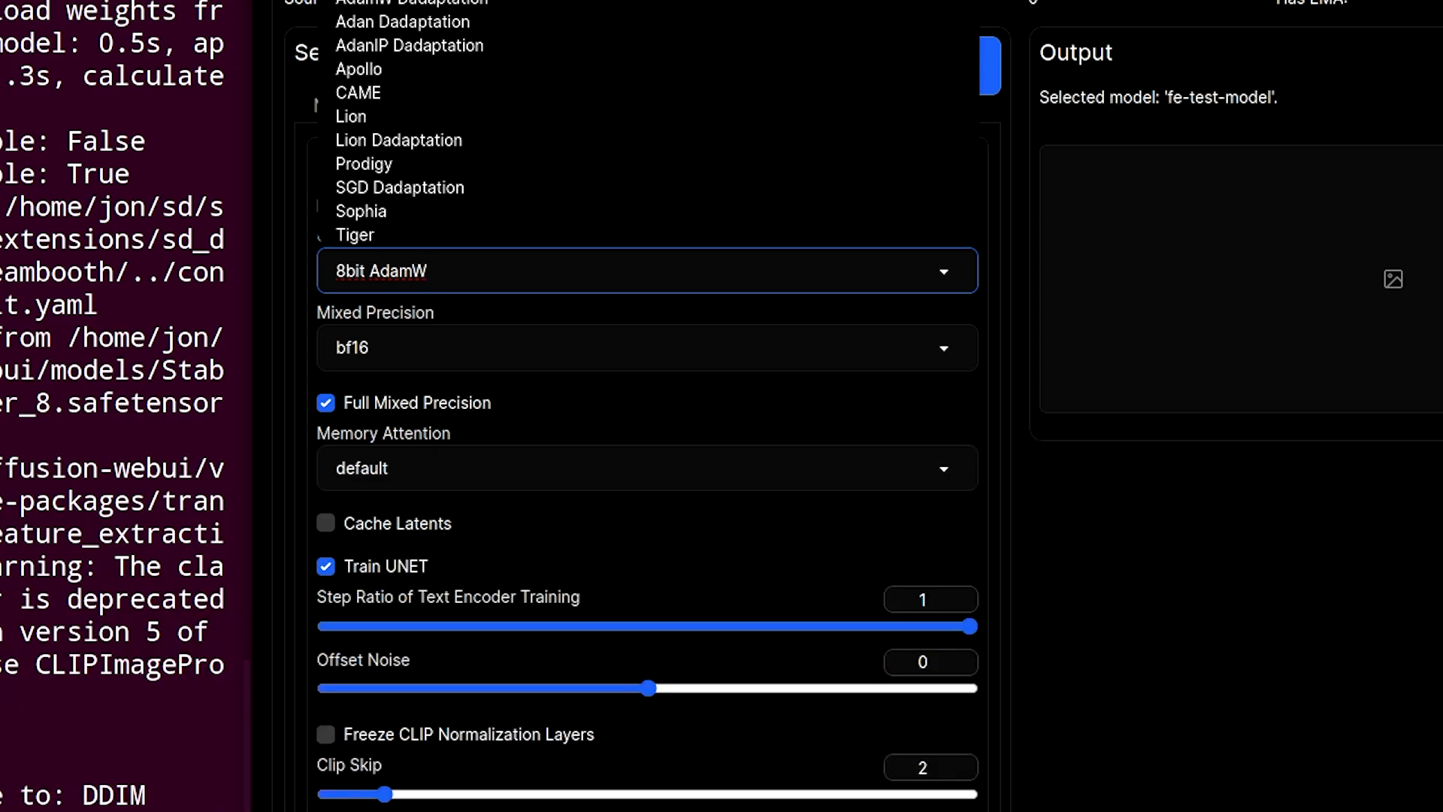
left_click(470, 302)
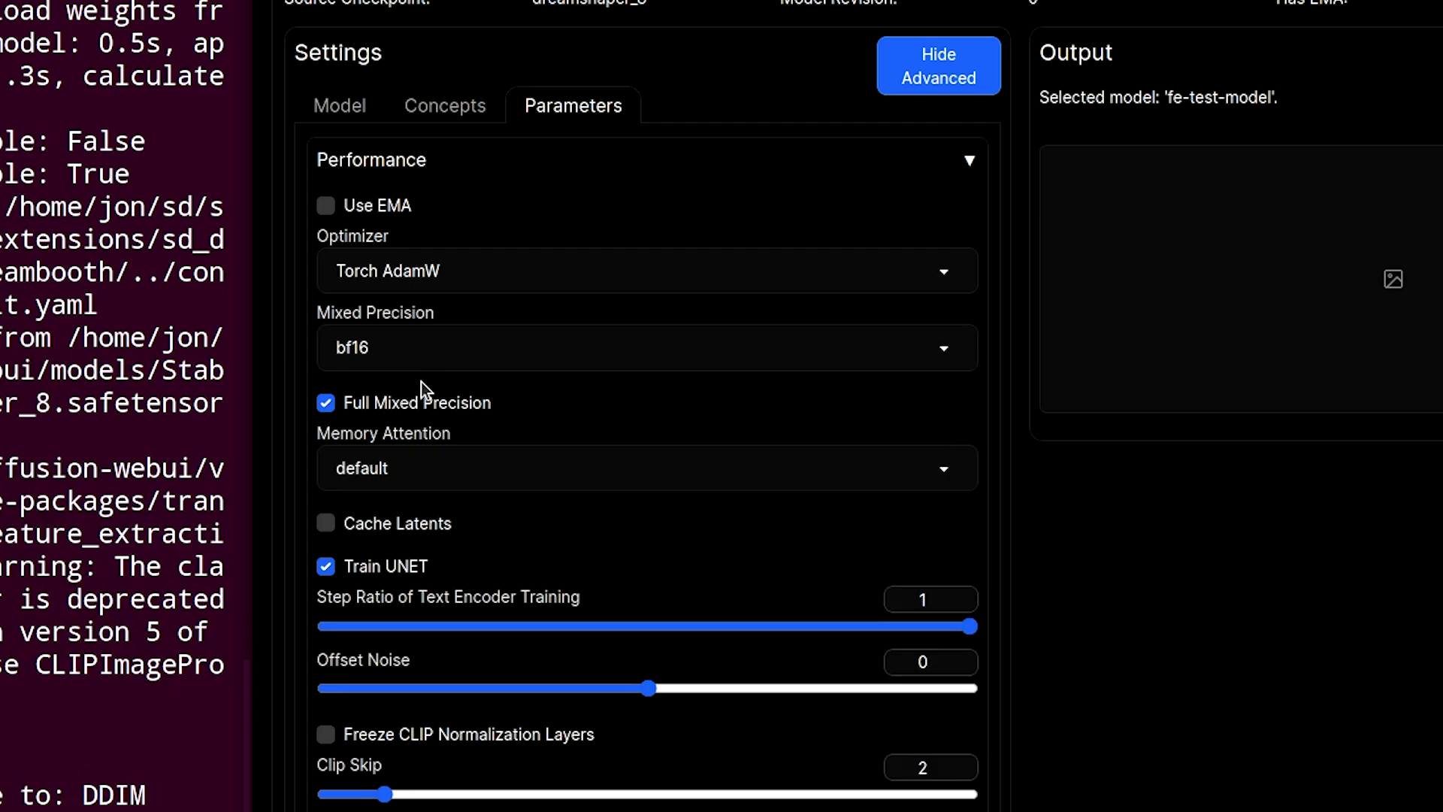
mouse_move(403, 414)
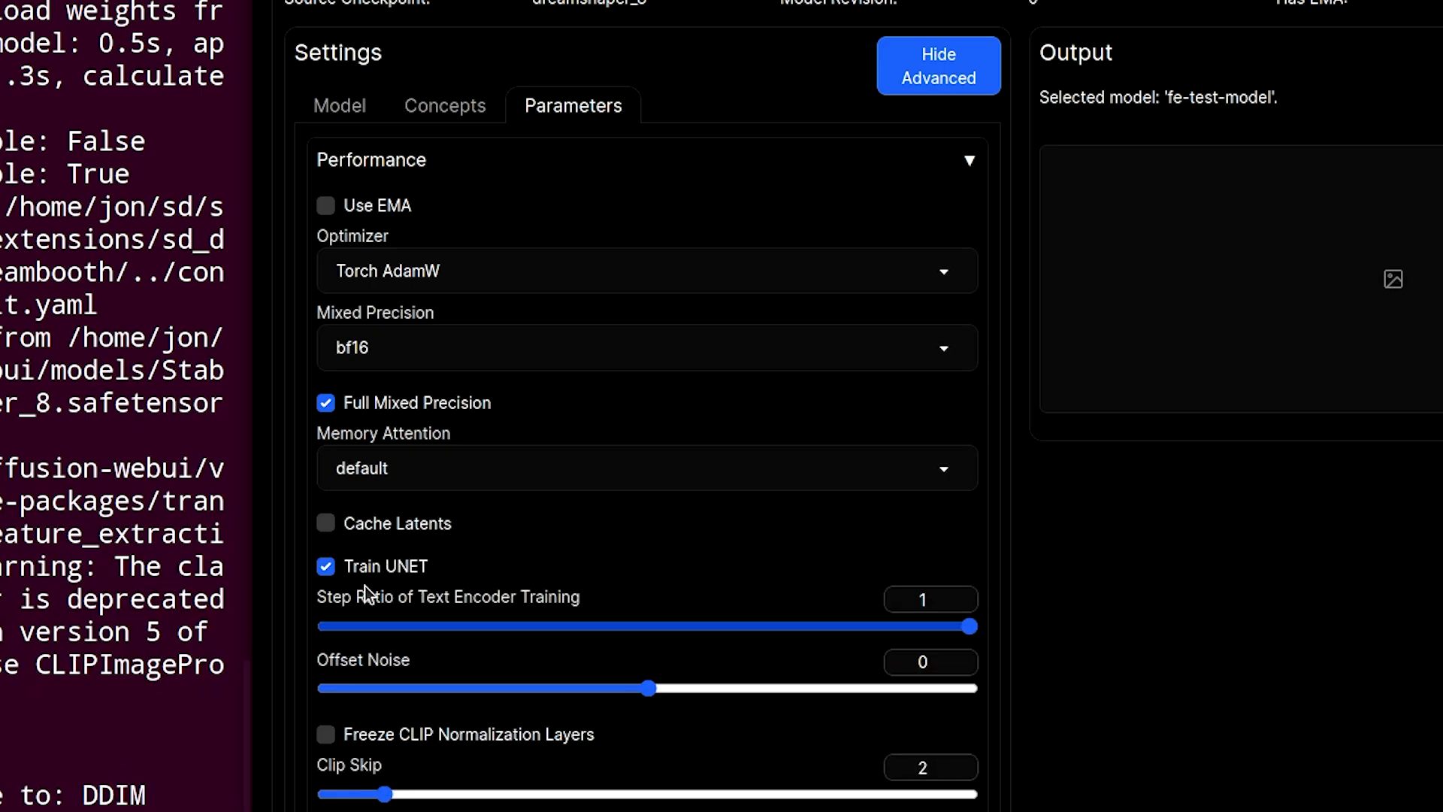
- Expand the Intervals section and set Save Model Frequency to 600 epochs and Save Preview(s) Frequency to 0
scroll(607, 557, "down", 5)
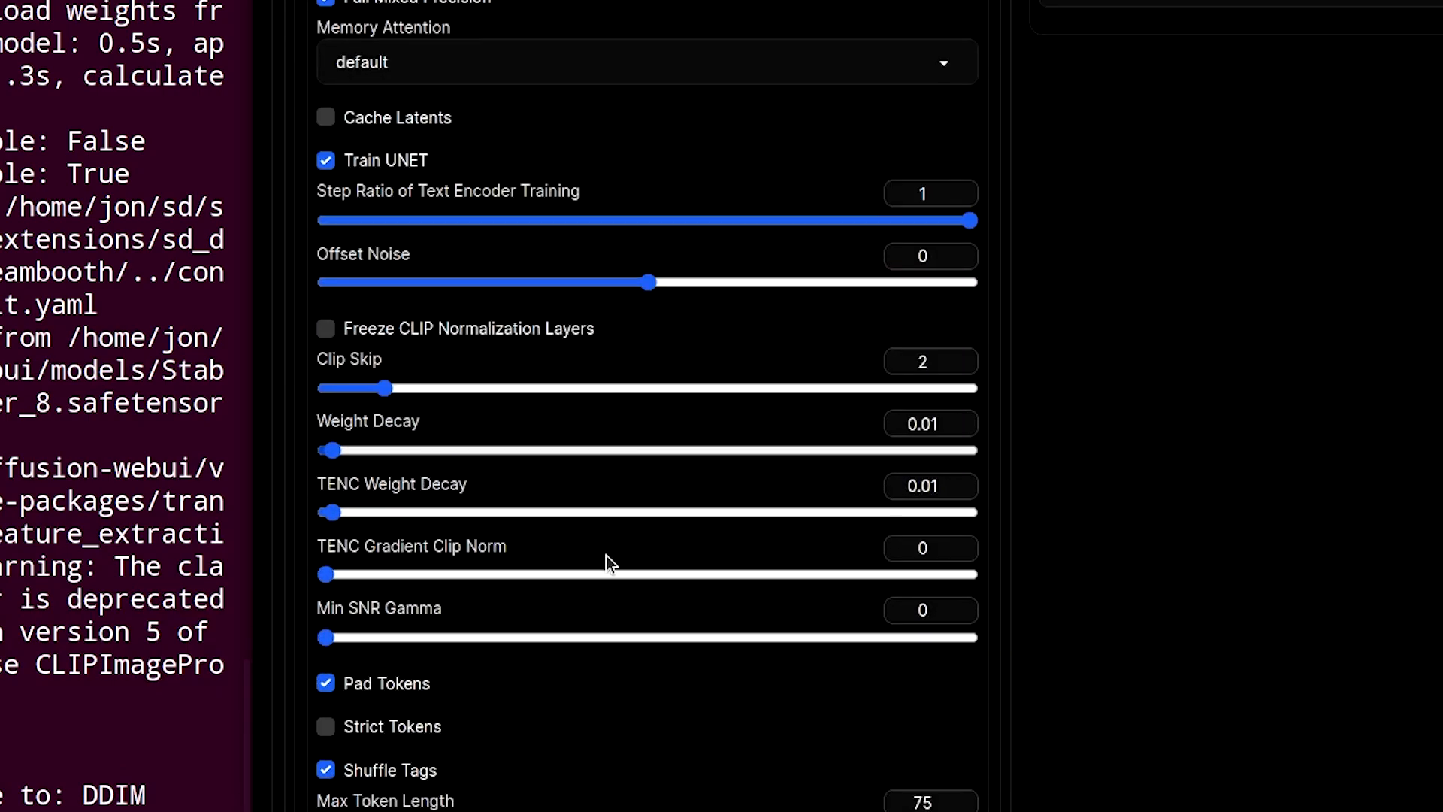
scroll(594, 583, "down", 7)
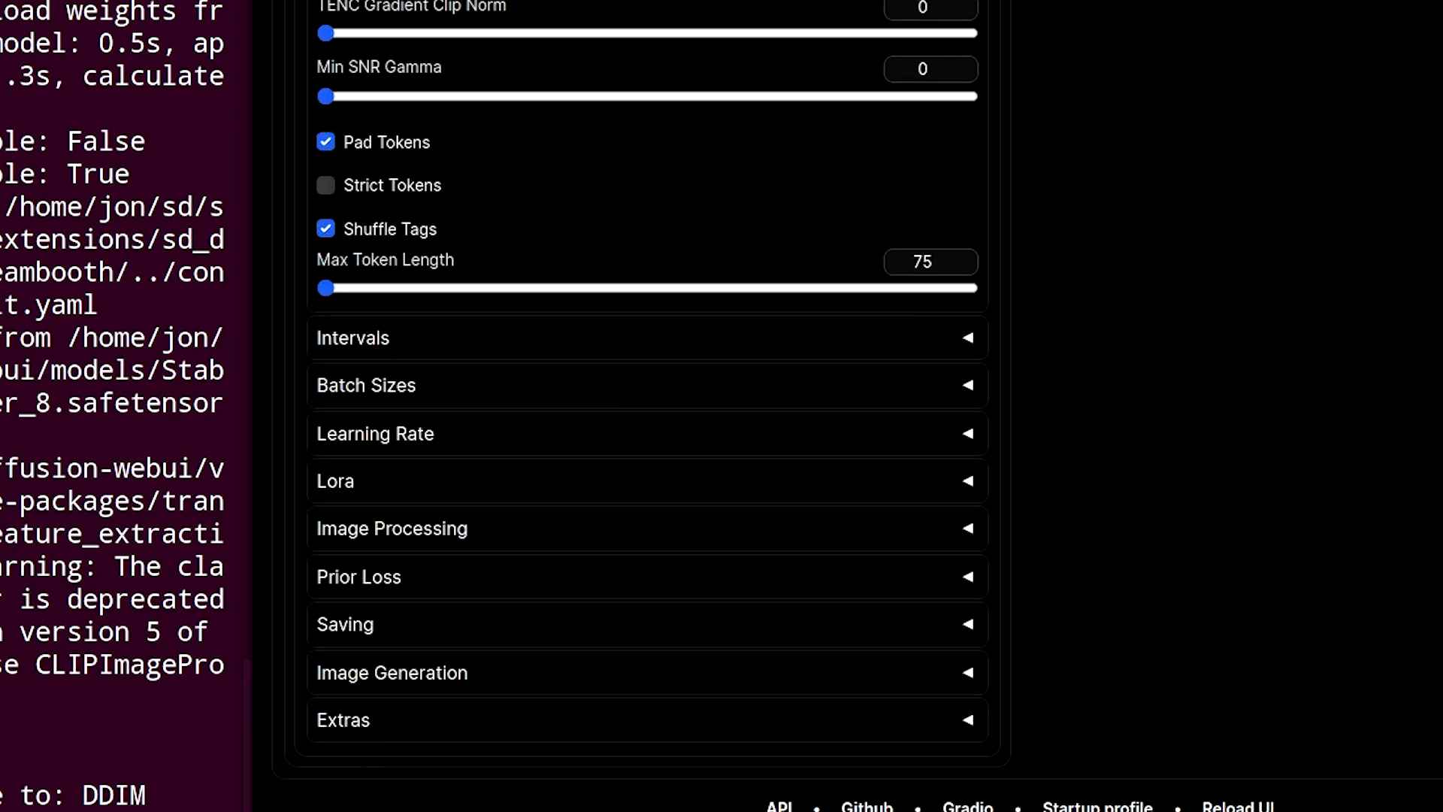
left_click(879, 343)
scroll(729, 481, "down", 4)
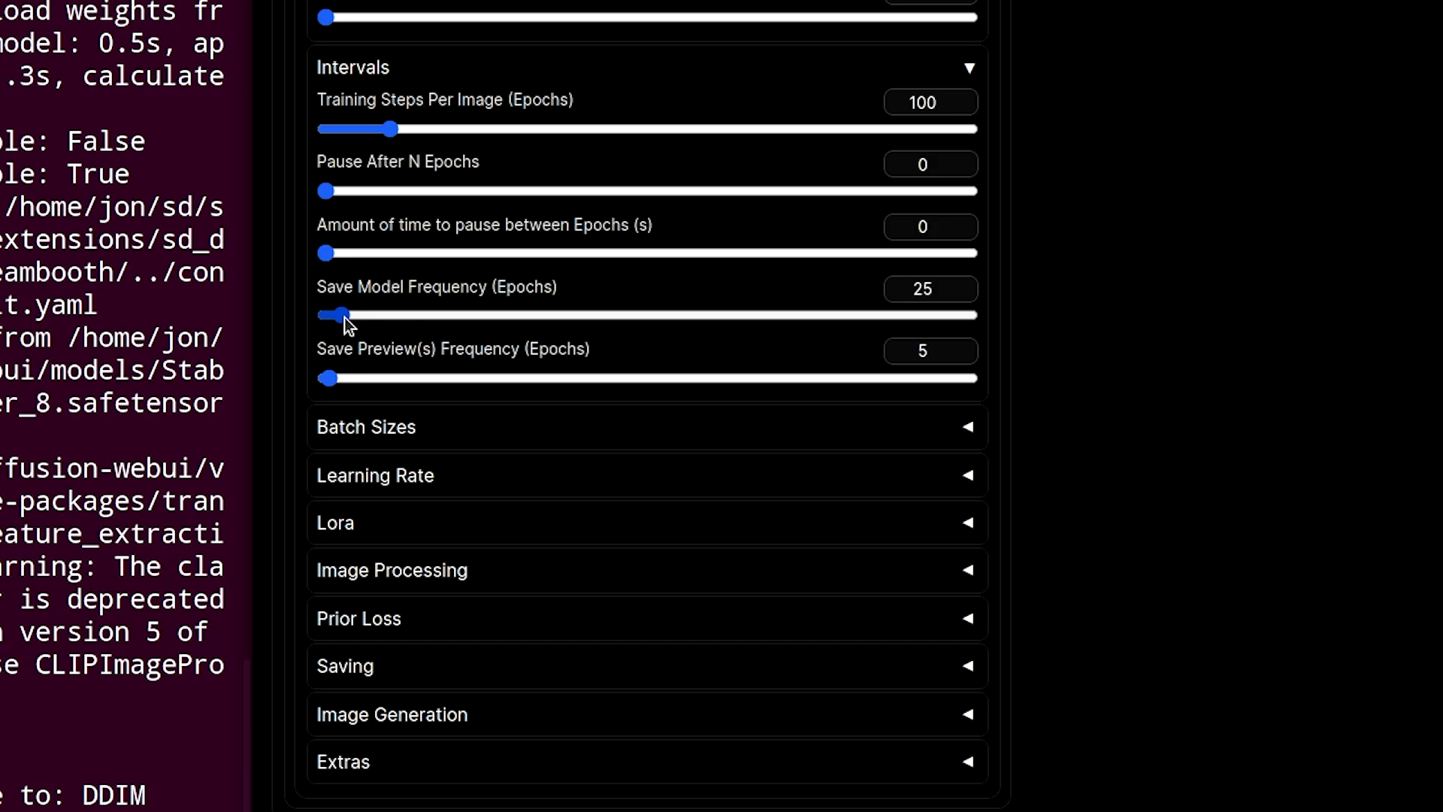
left_click_drag(347, 325, 519, 321)
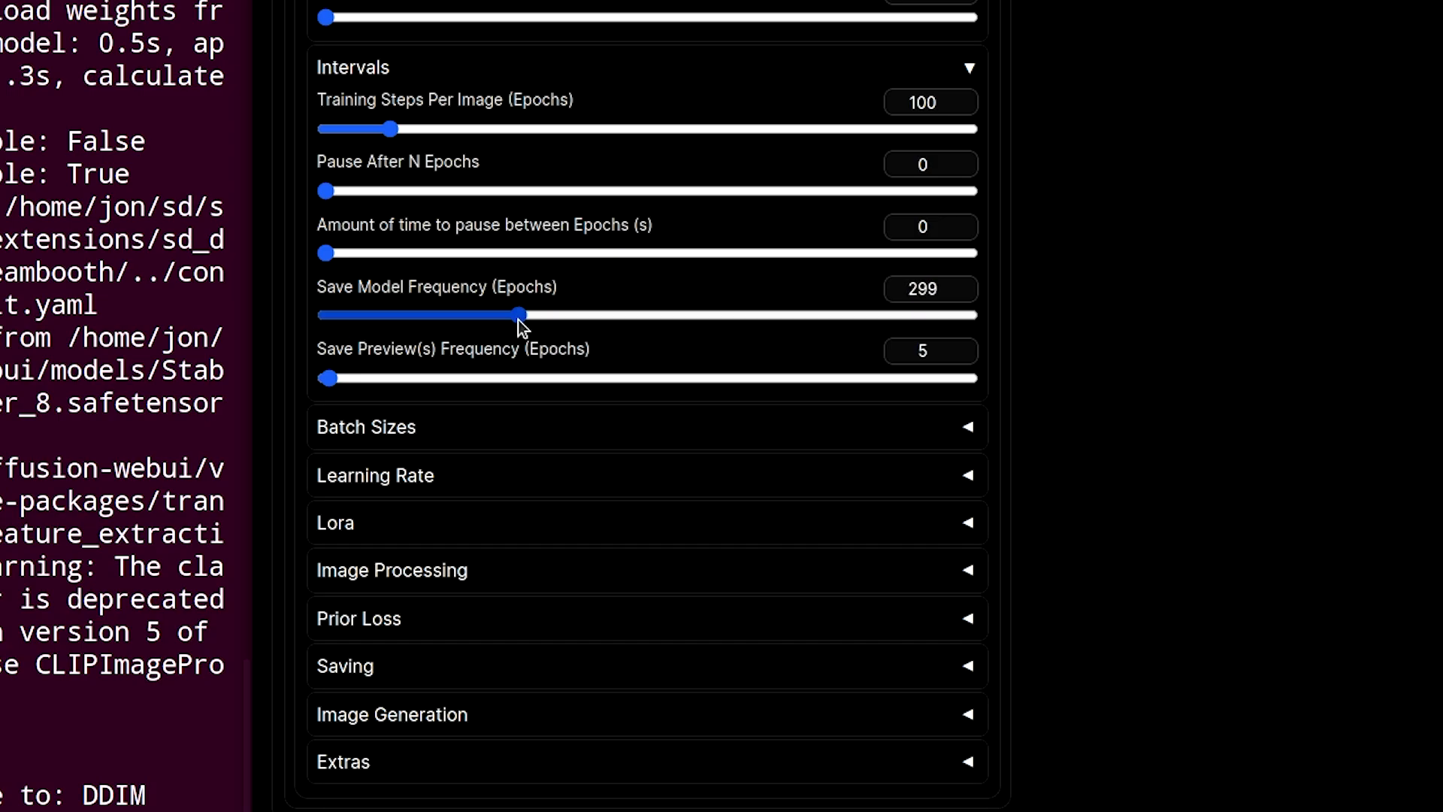
left_click(960, 285)
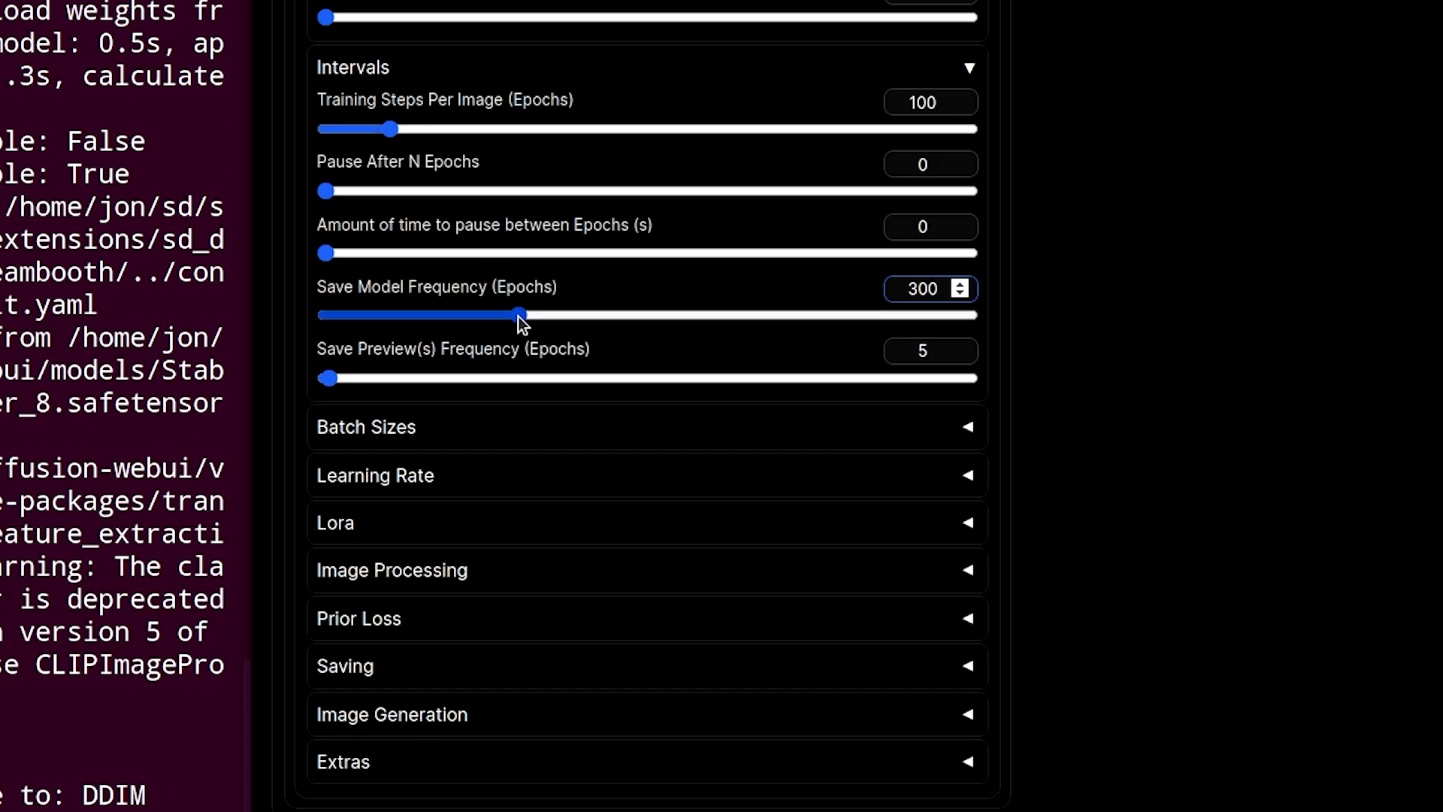
left_click_drag(521, 319, 713, 304)
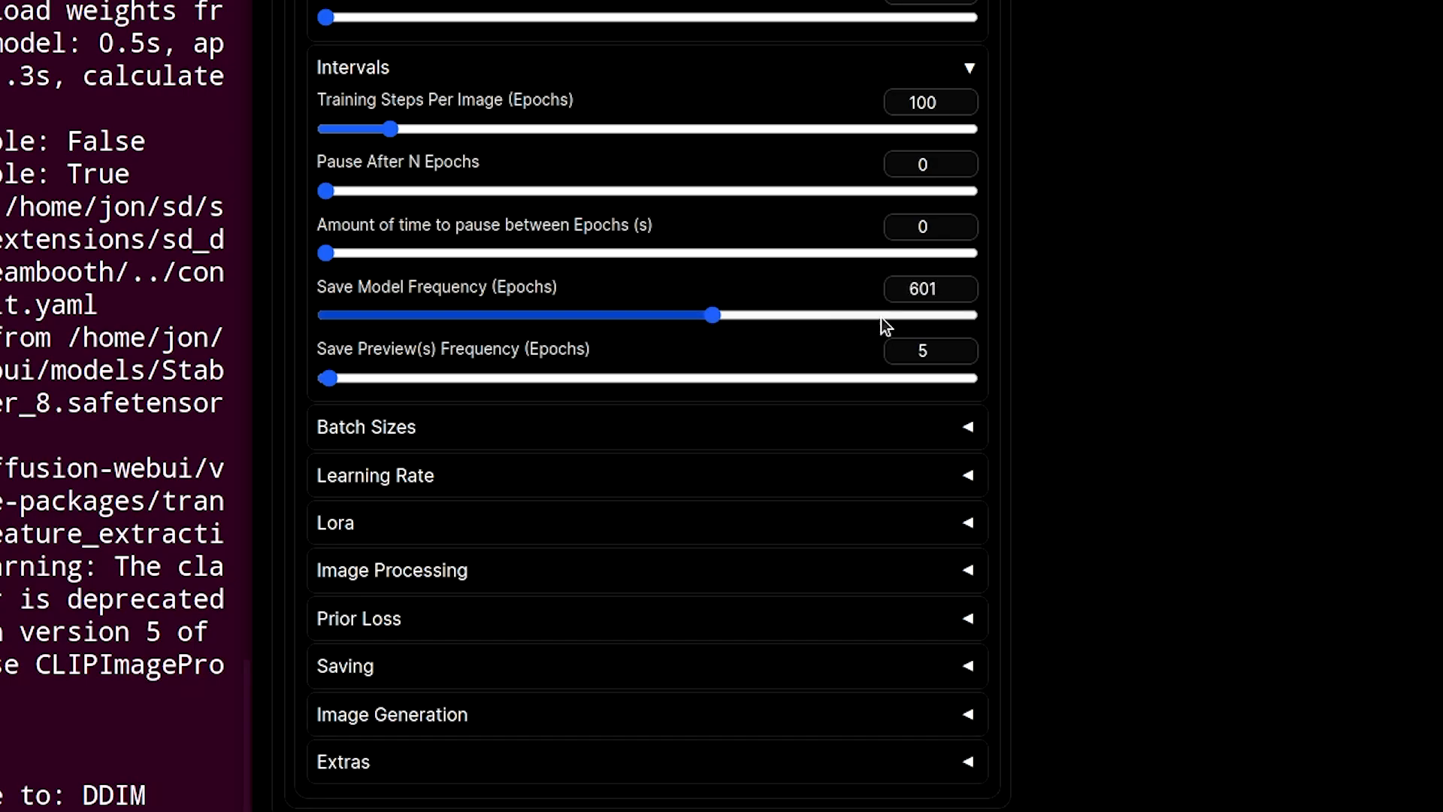
left_click(959, 293)
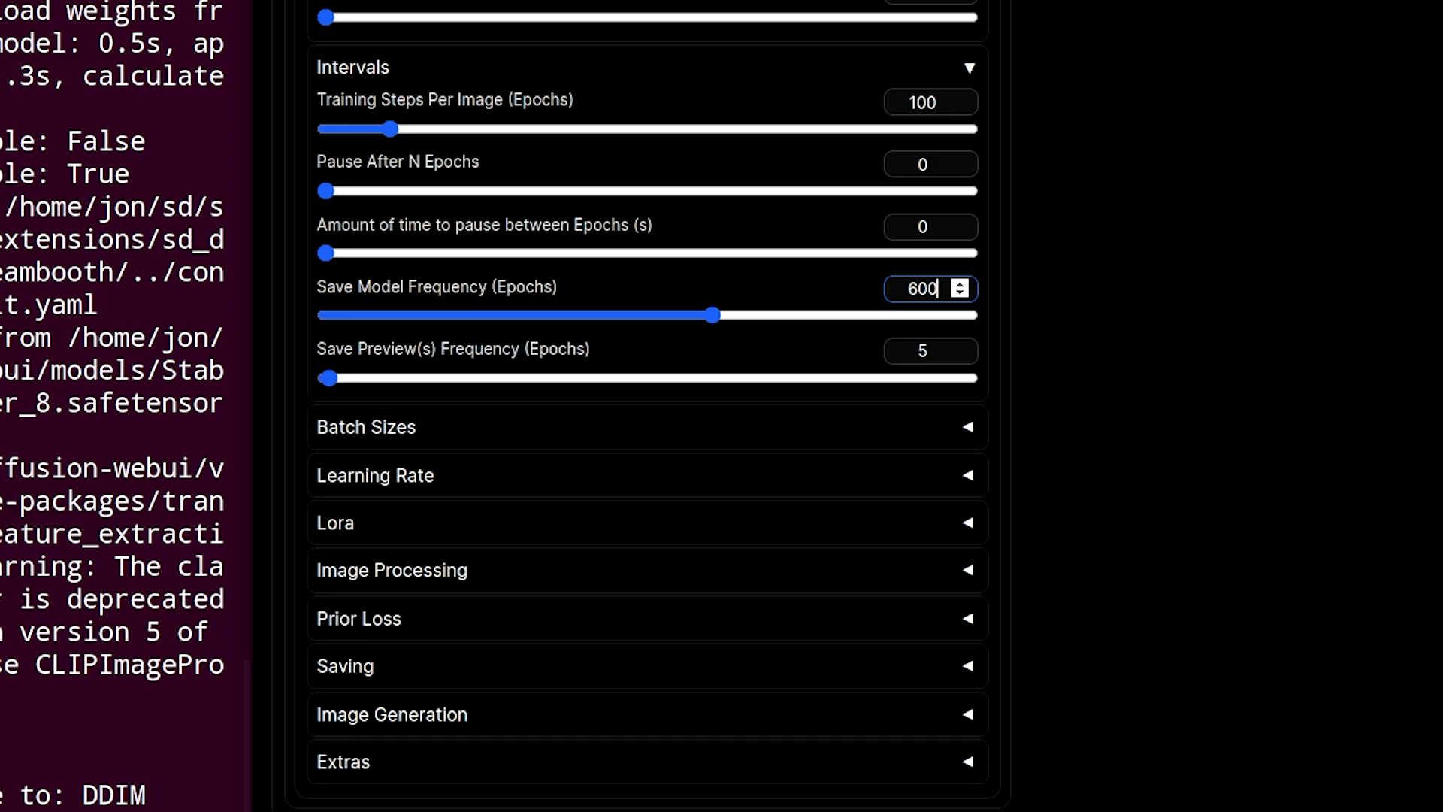
left_click(797, 218)
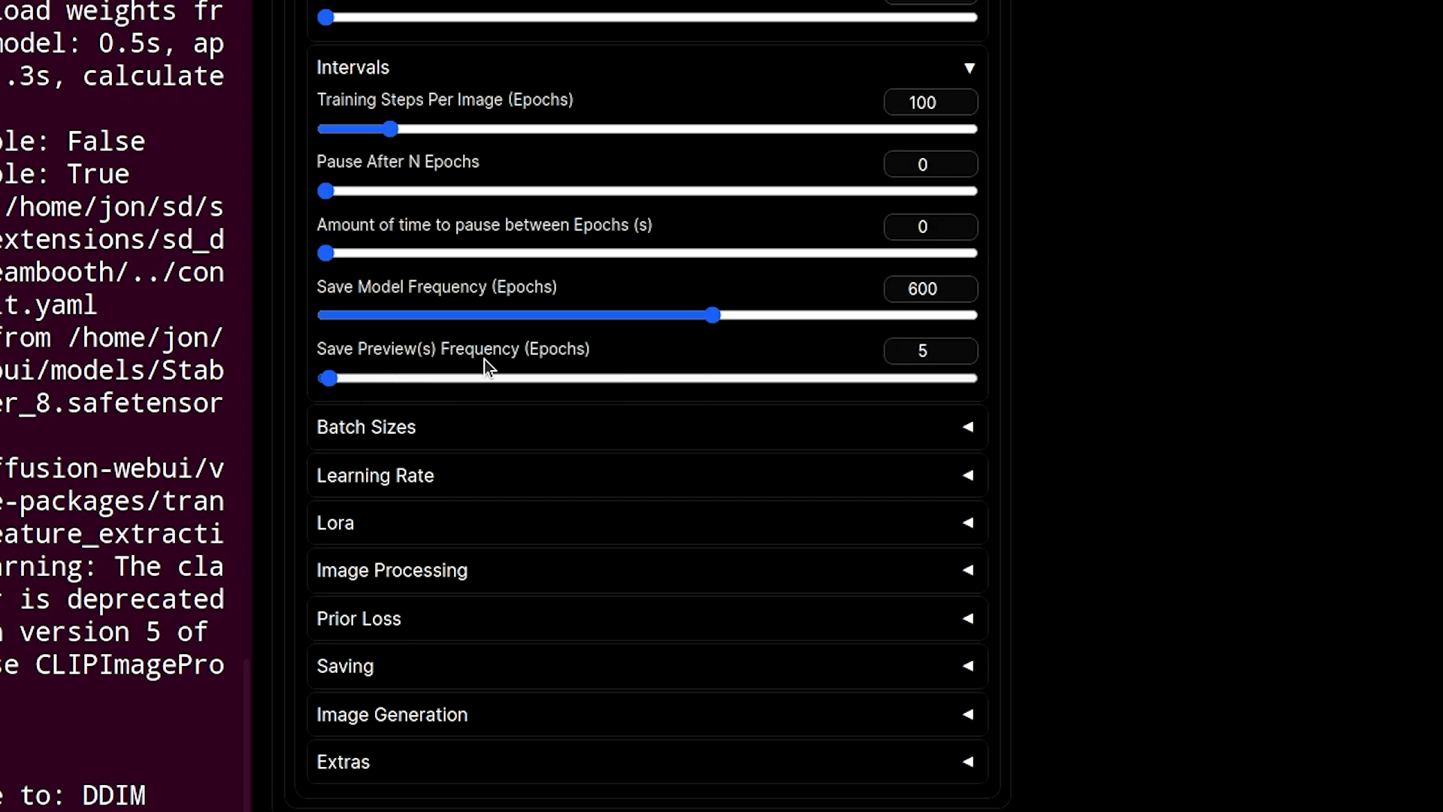
left_click_drag(328, 378, 259, 380)
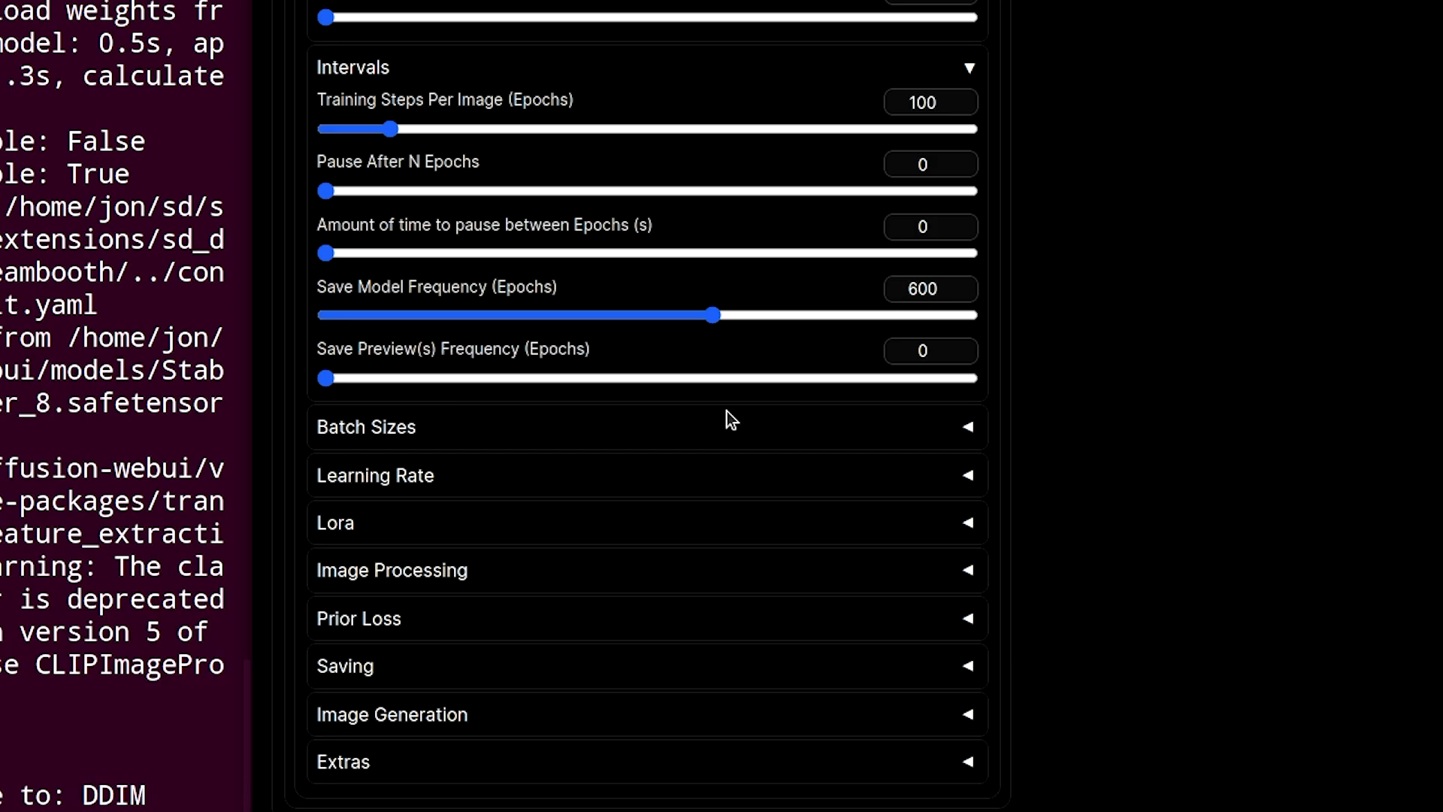
- Review the Batch Sizes and Learning Rate parameter sections
scroll(1067, 432, "down", 1)
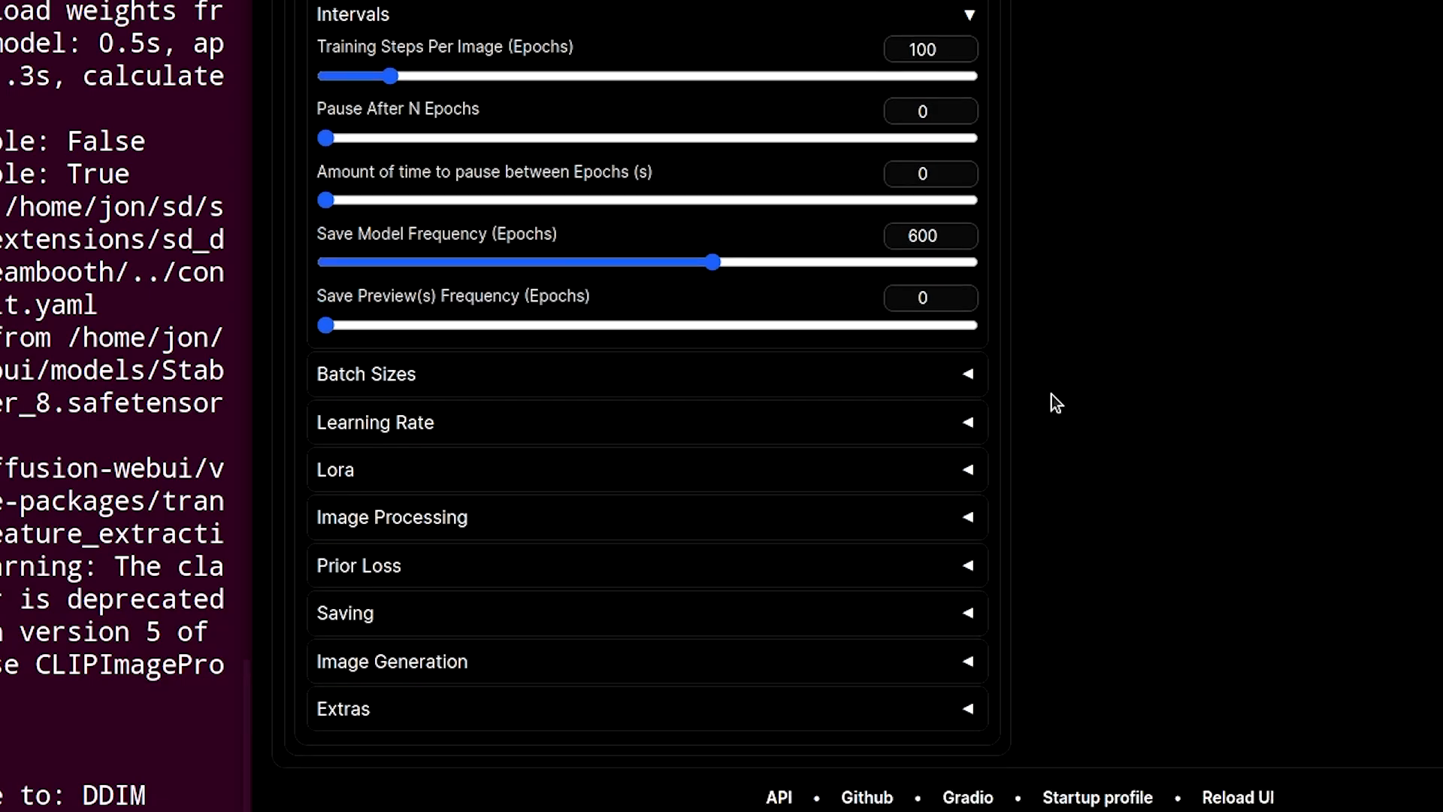
left_click(968, 375)
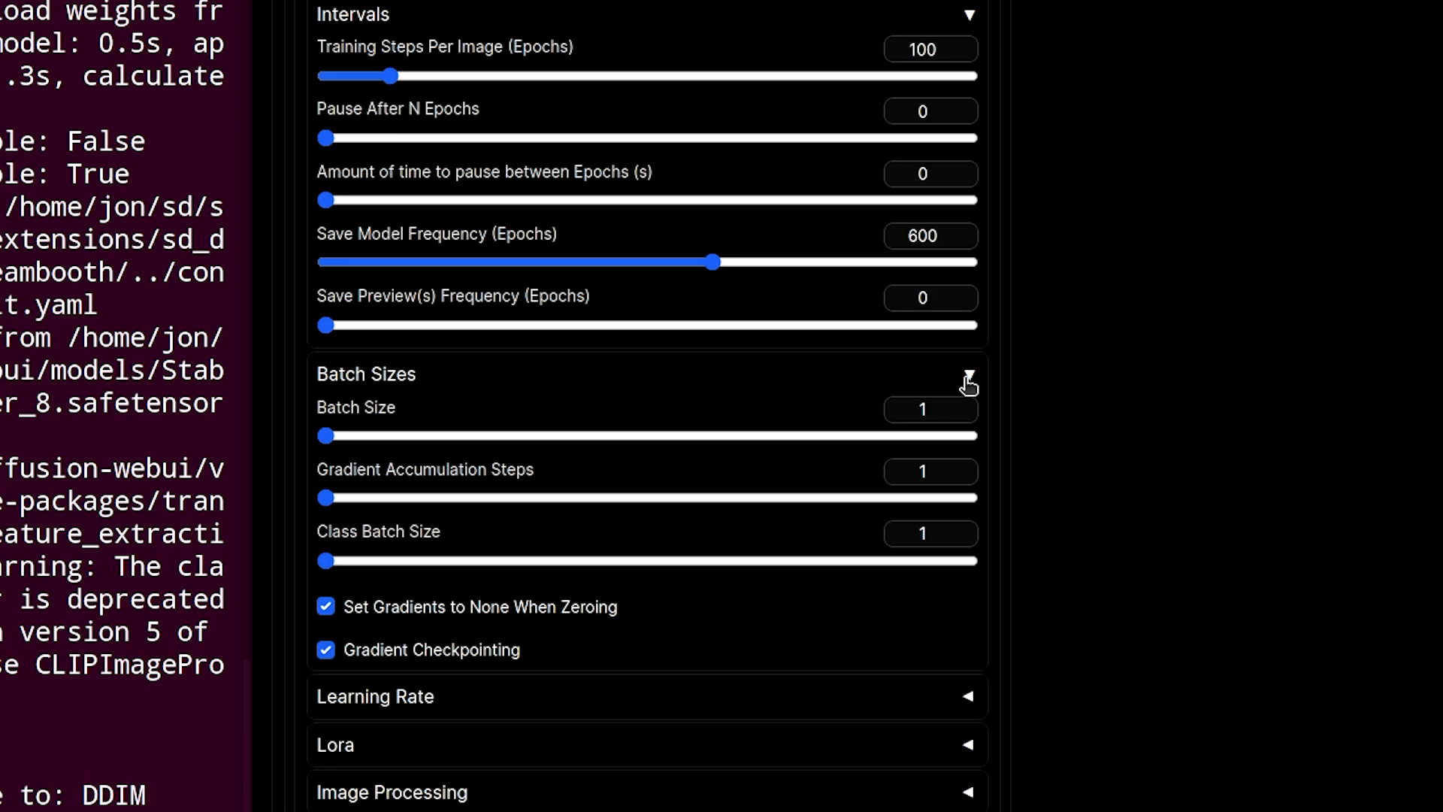
left_click(968, 380)
left_click(976, 427)
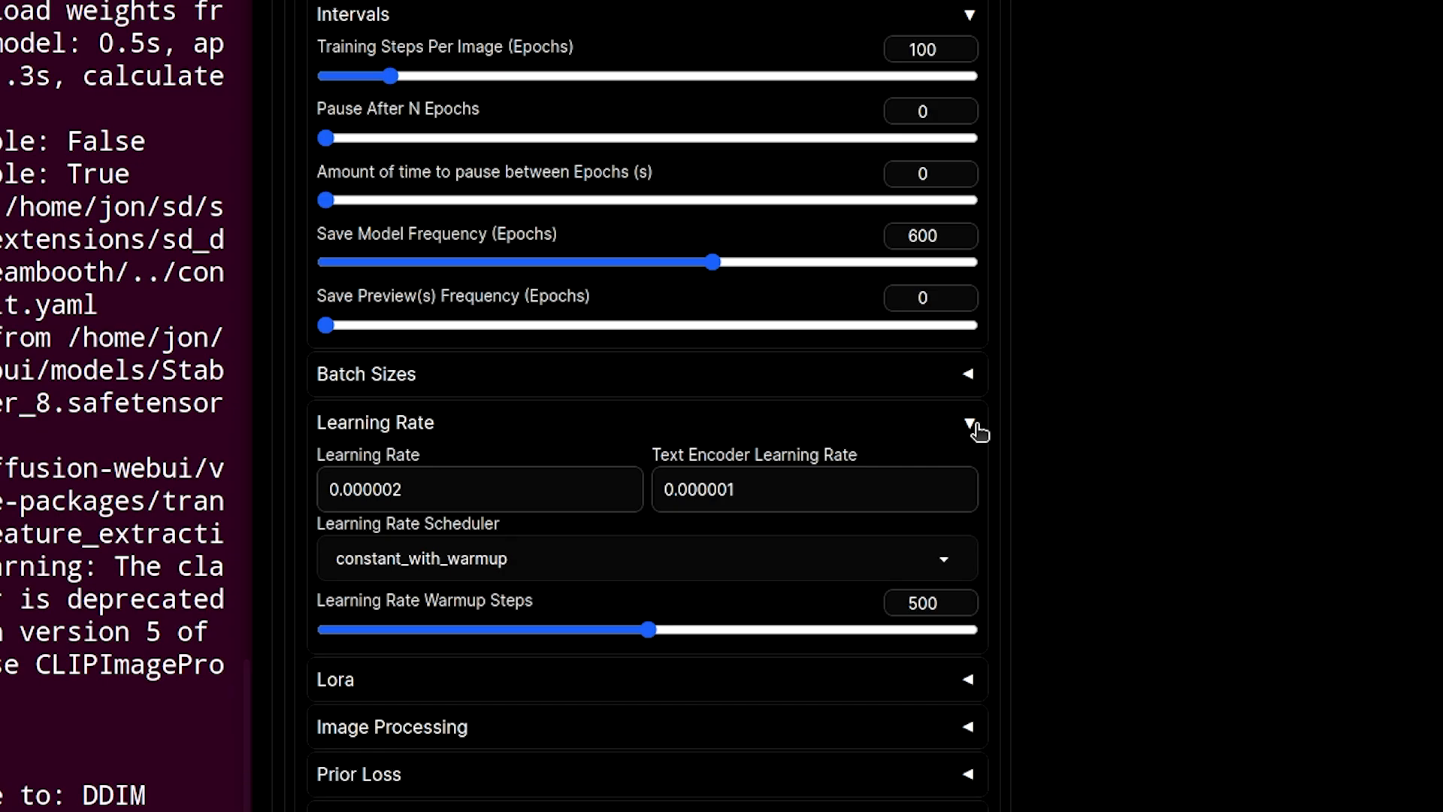
left_click(974, 426)
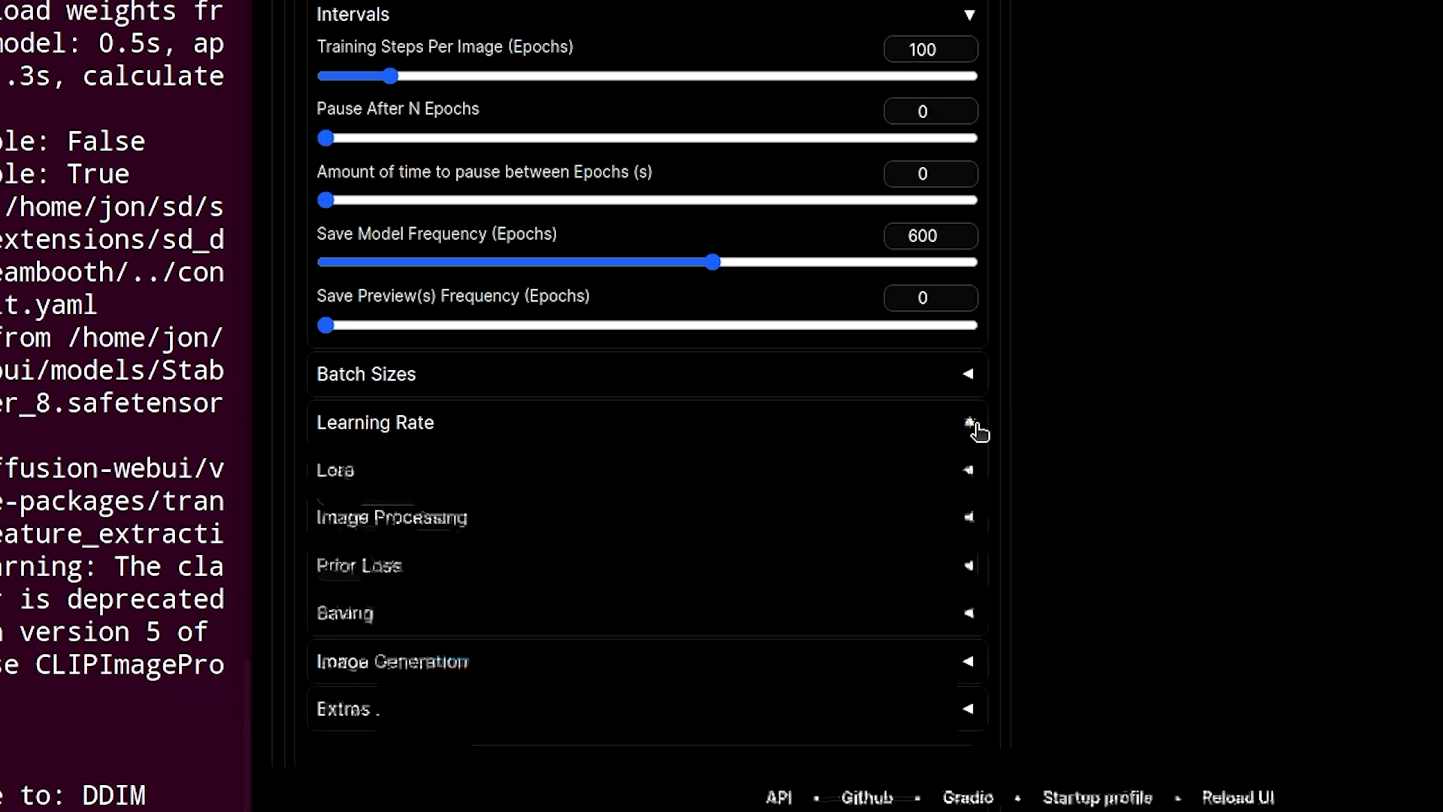
- Expand the Lora section and enable Use LORA
left_click(969, 471)
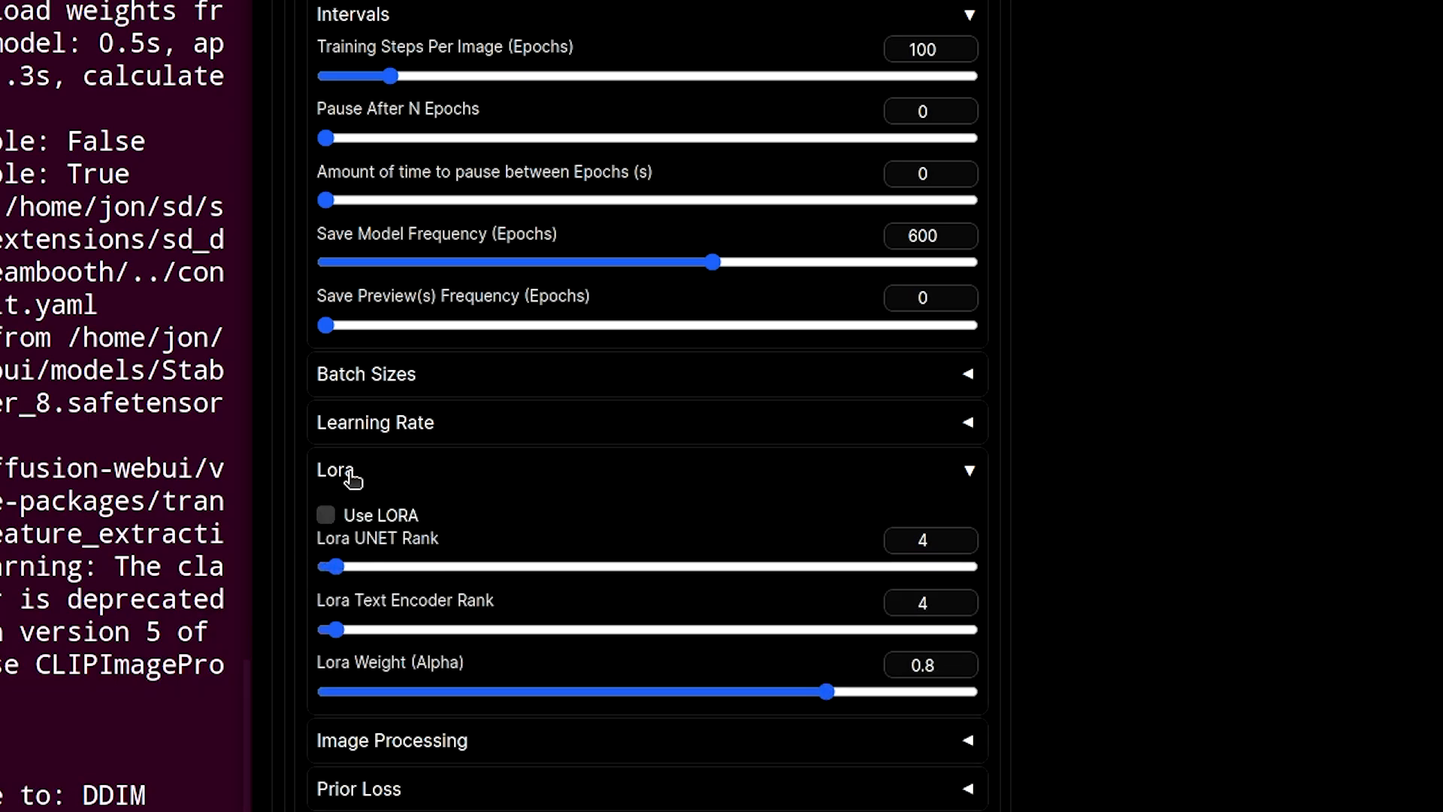
mouse_move(353, 526)
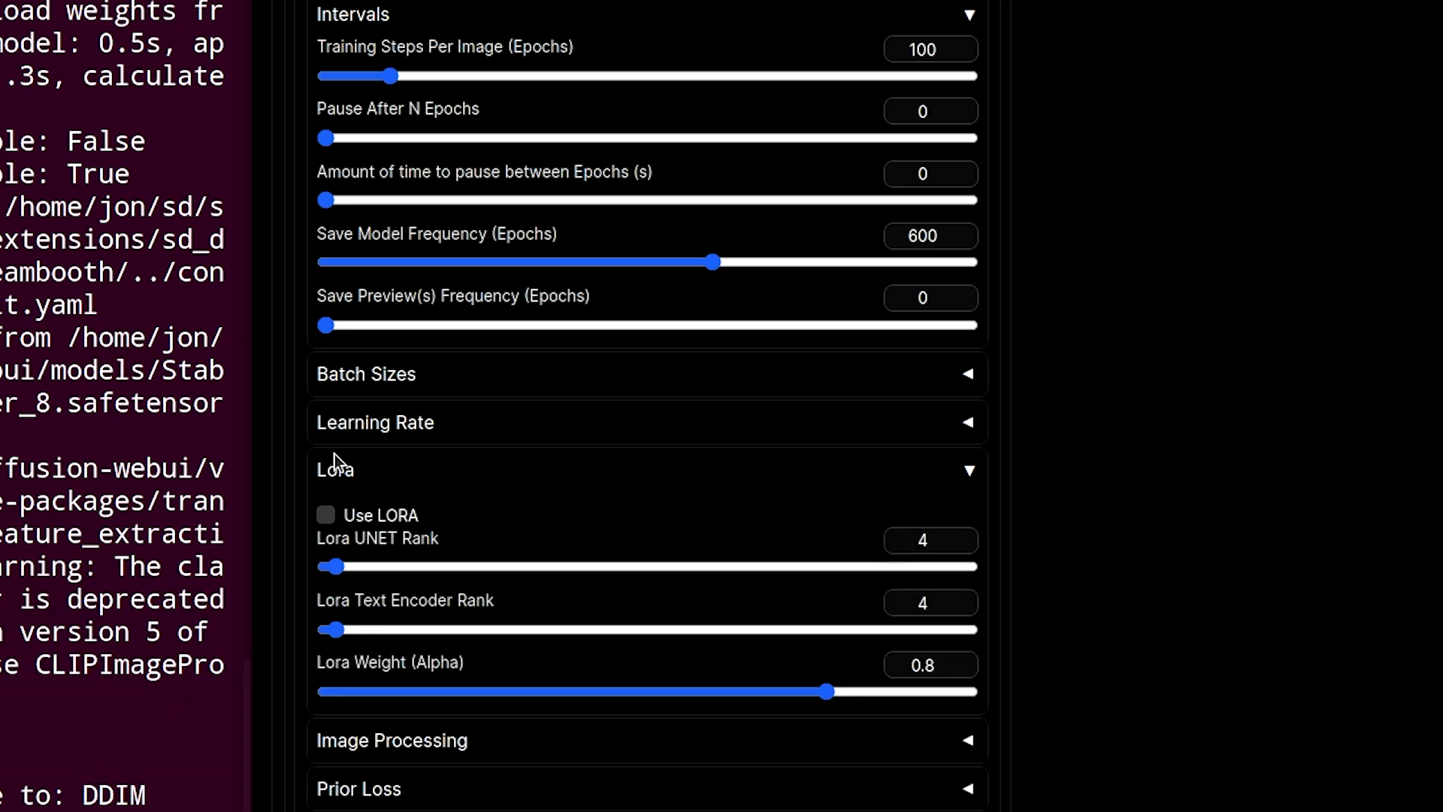
left_click(394, 526)
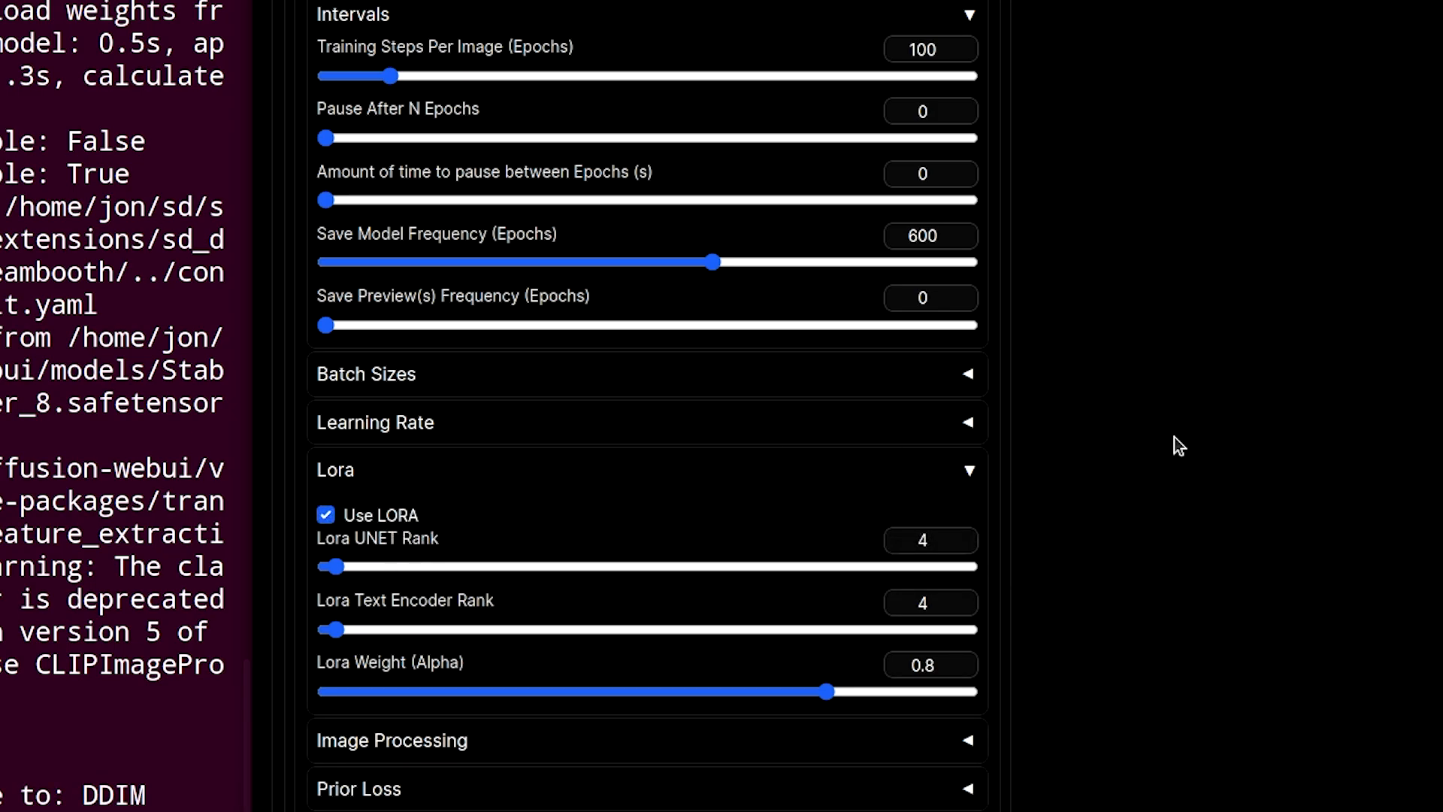
- Inspect the available Lora Model choices on the Model tab, then return to Parameters
scroll(1177, 445, "up", 15)
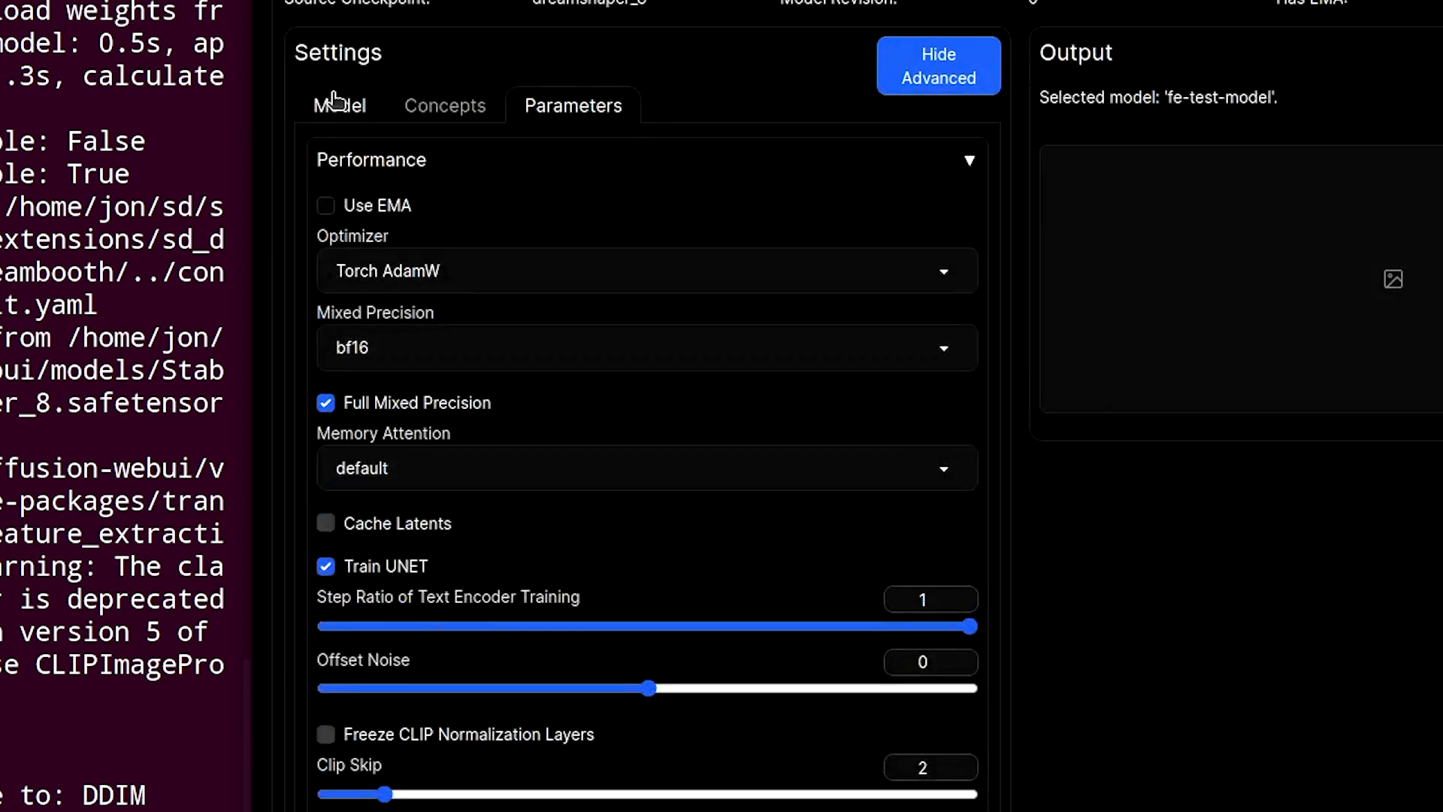
left_click(336, 101)
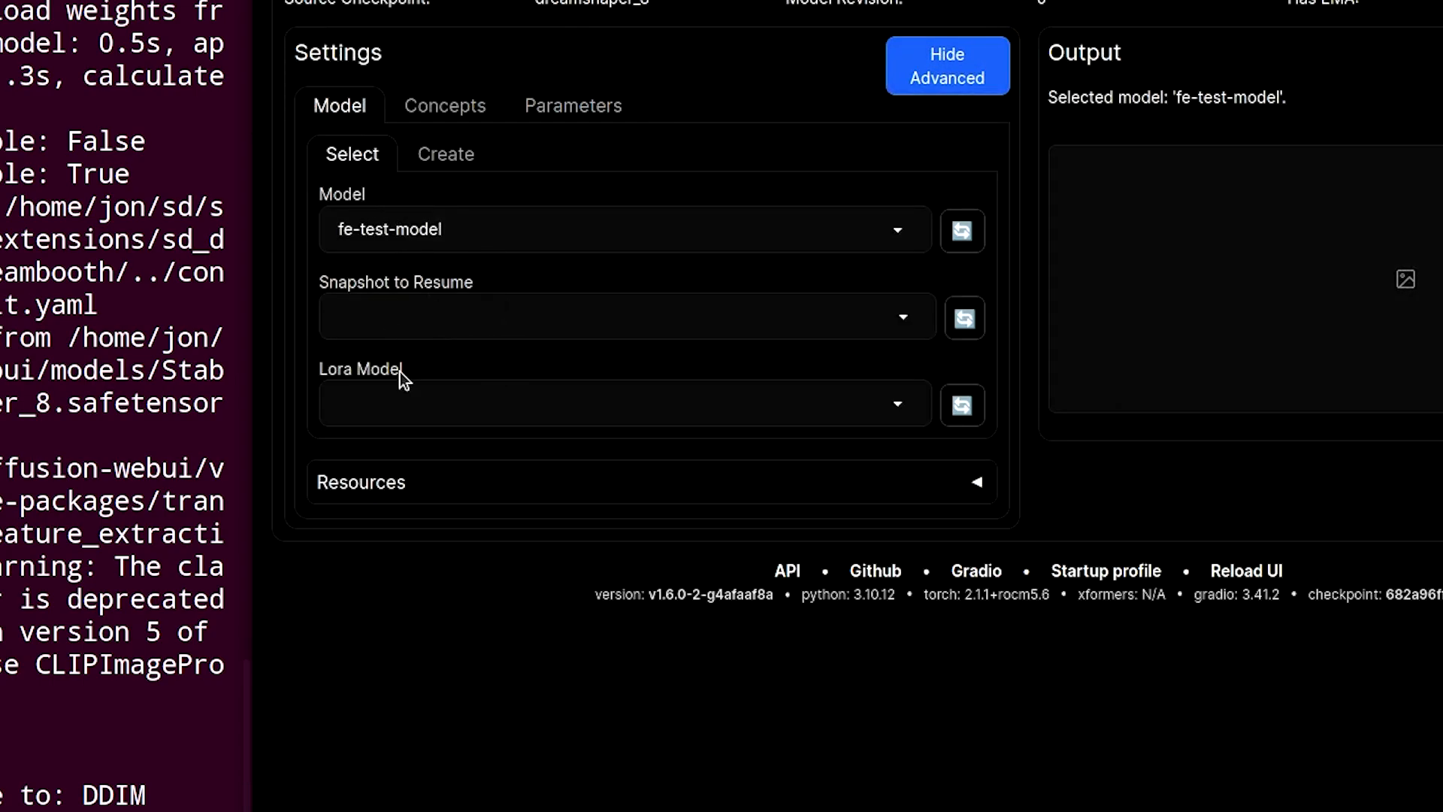
left_click(467, 406)
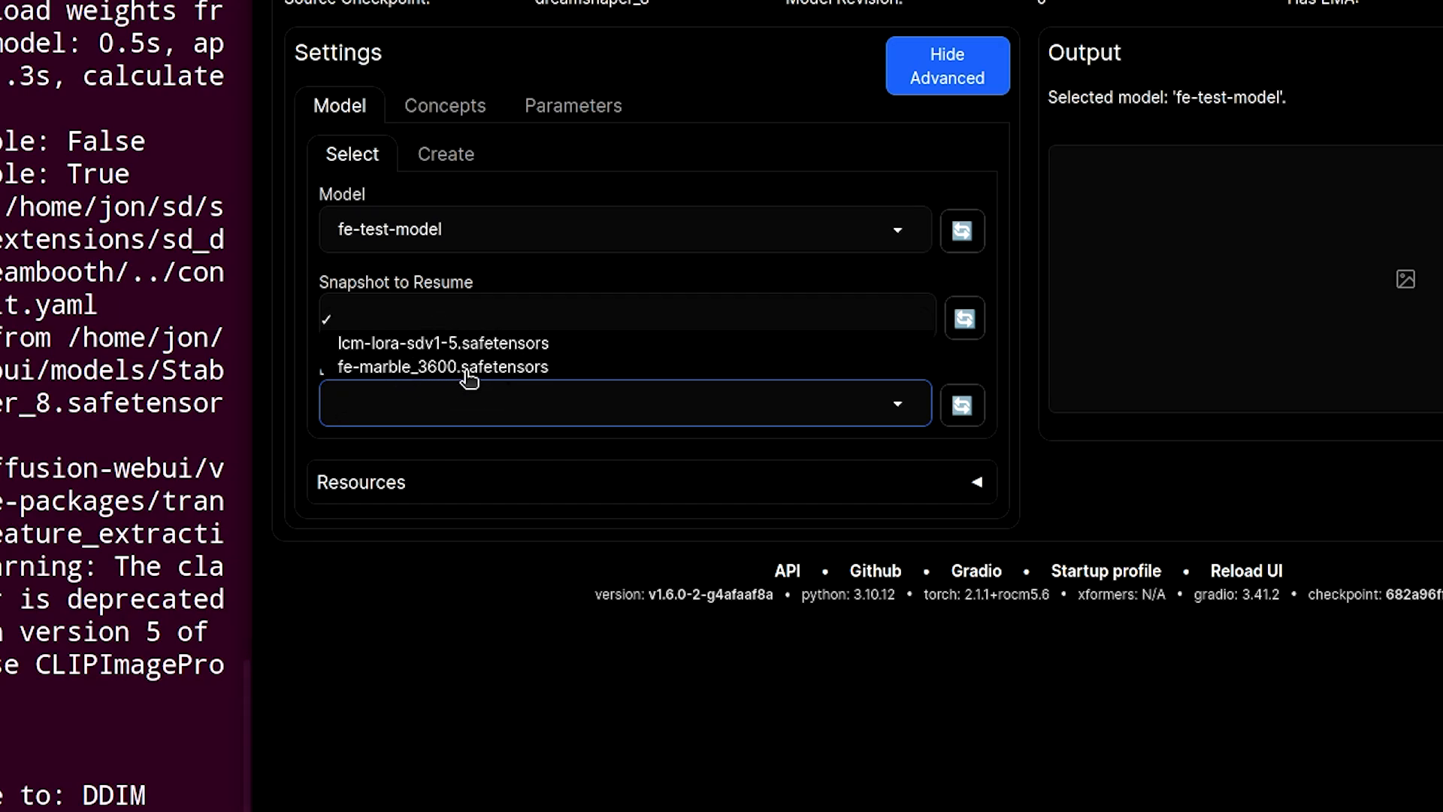
left_click(1208, 522)
left_click(560, 113)
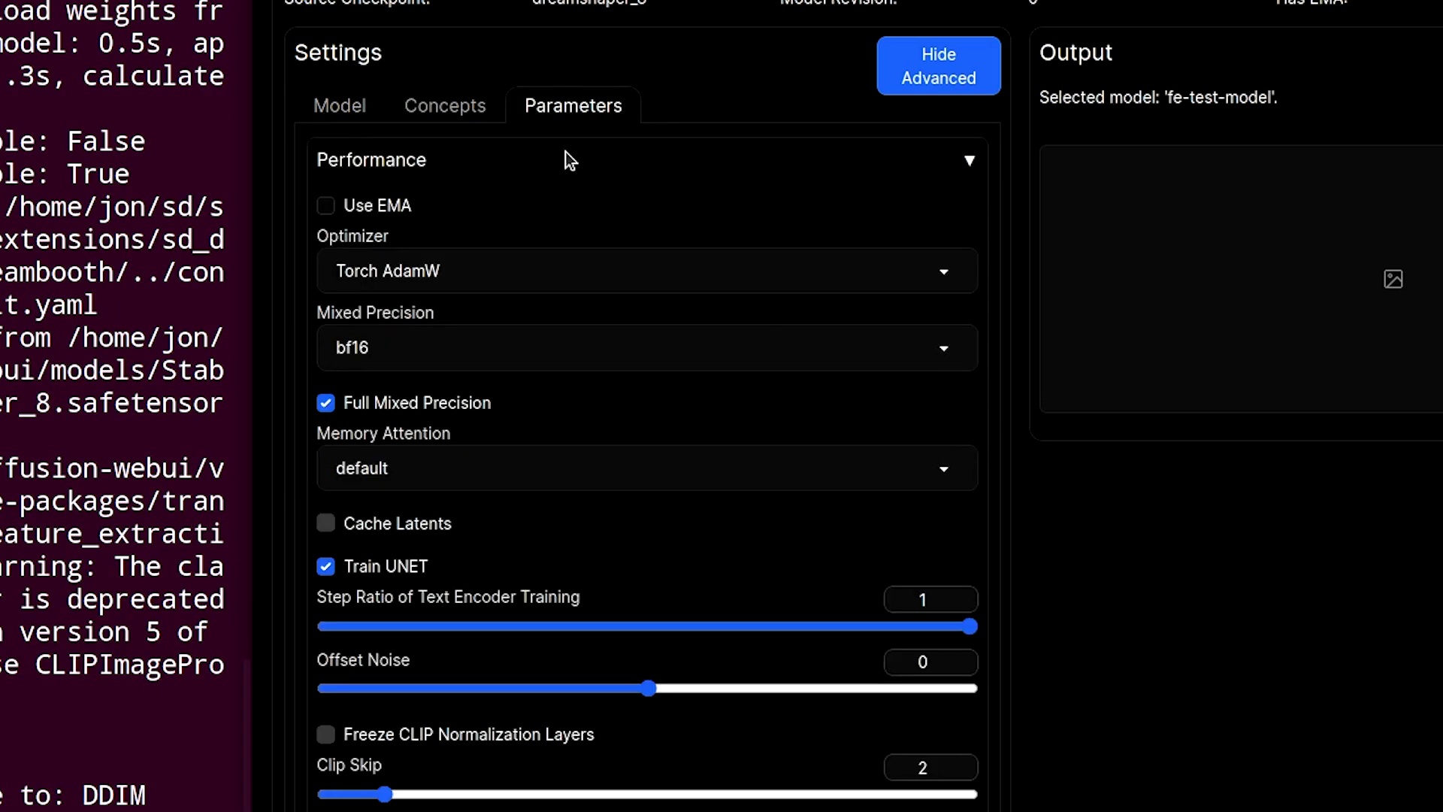
- Turn Use LORA off again and collapse the Lora section
scroll(789, 531, "down", 20)
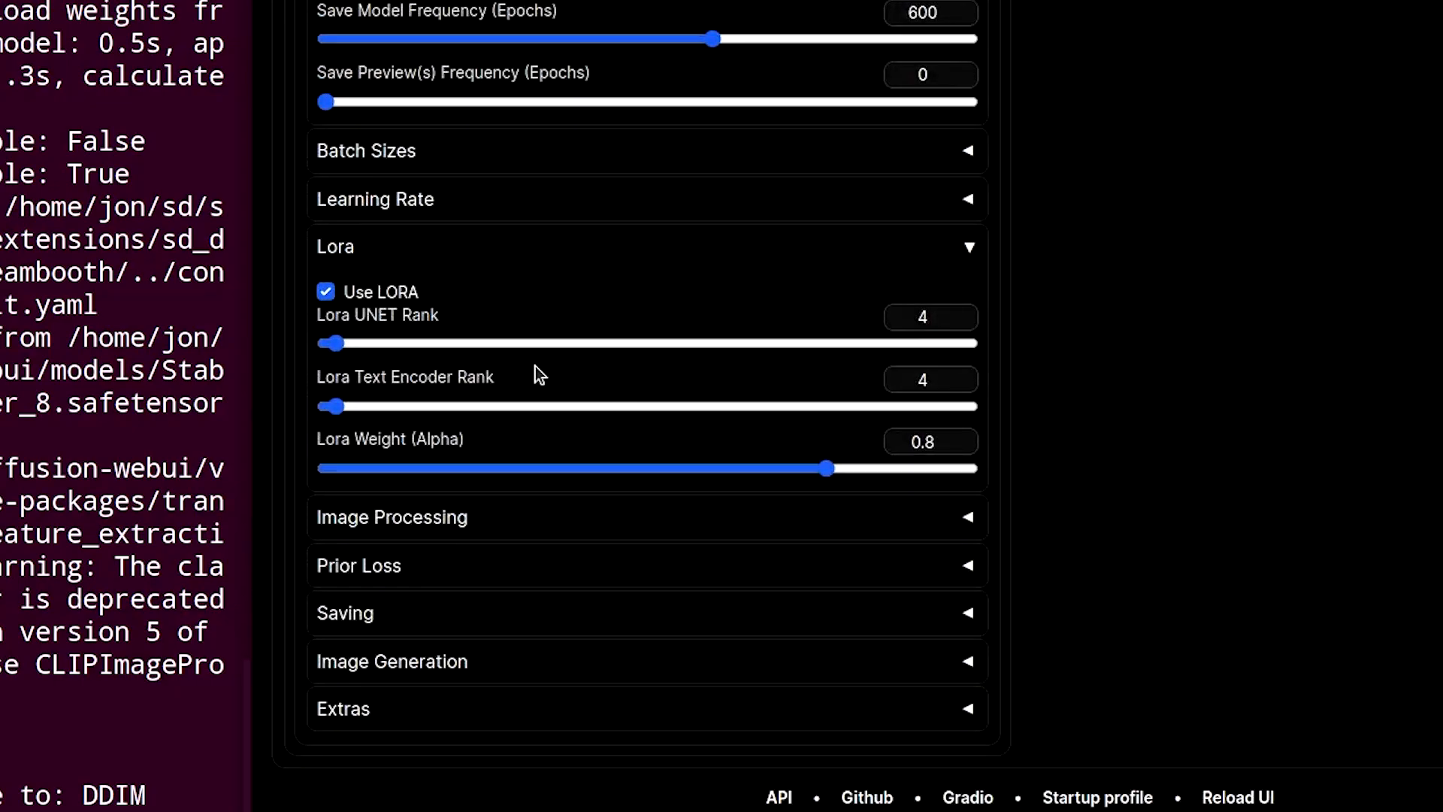
left_click(368, 292)
left_click(968, 248)
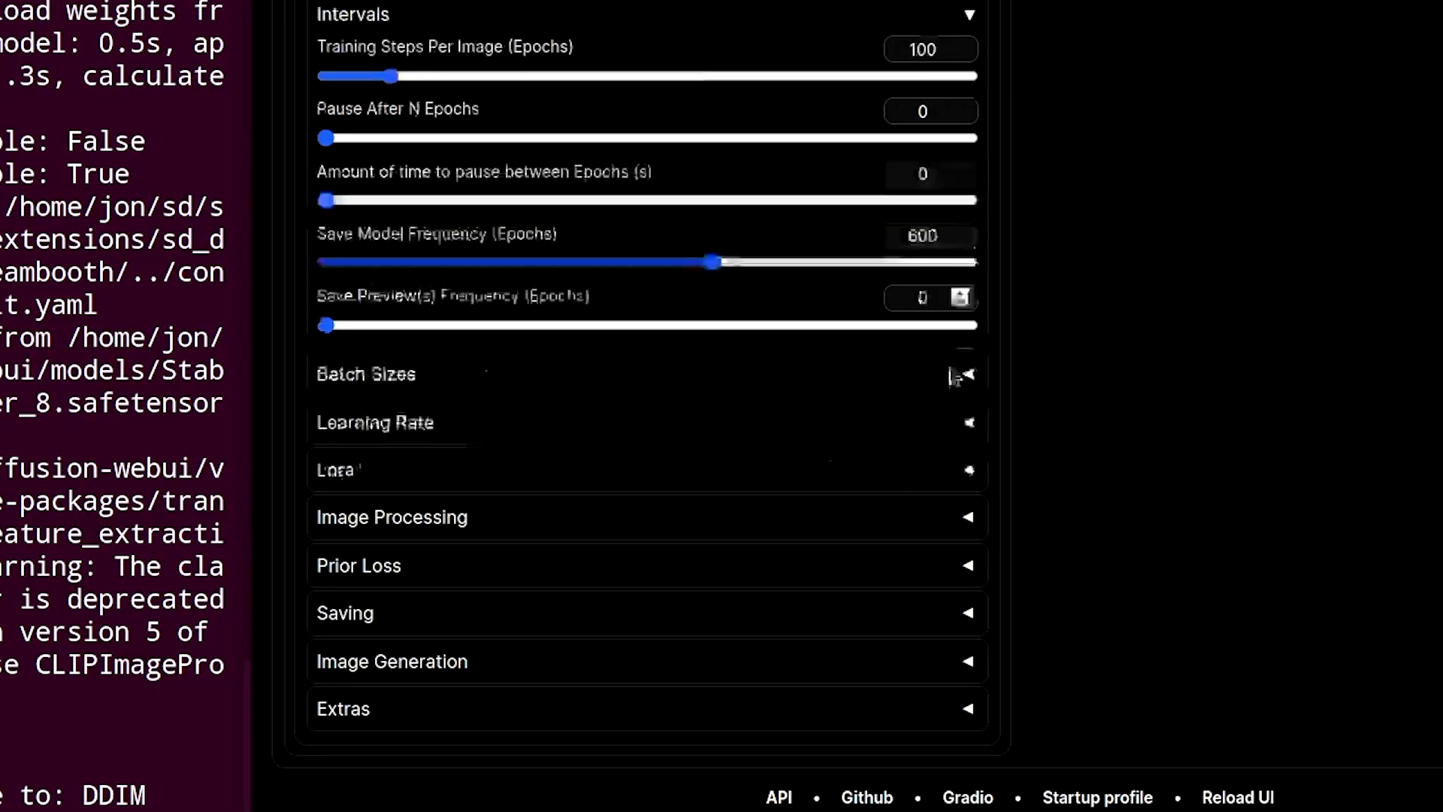
- Review the Image Processing, Prior Loss and Saving parameter sections
left_click(968, 524)
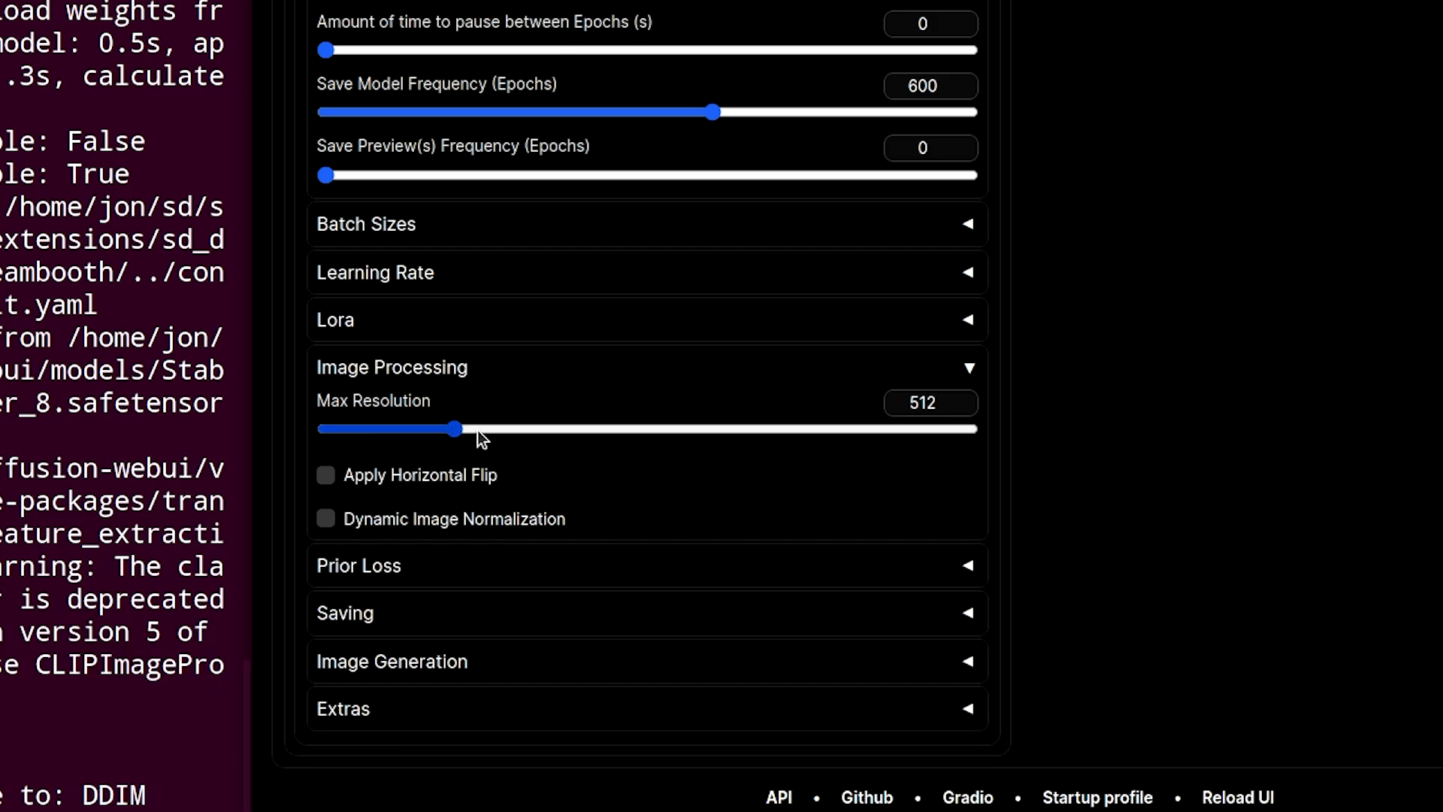
left_click(969, 372)
left_click(971, 568)
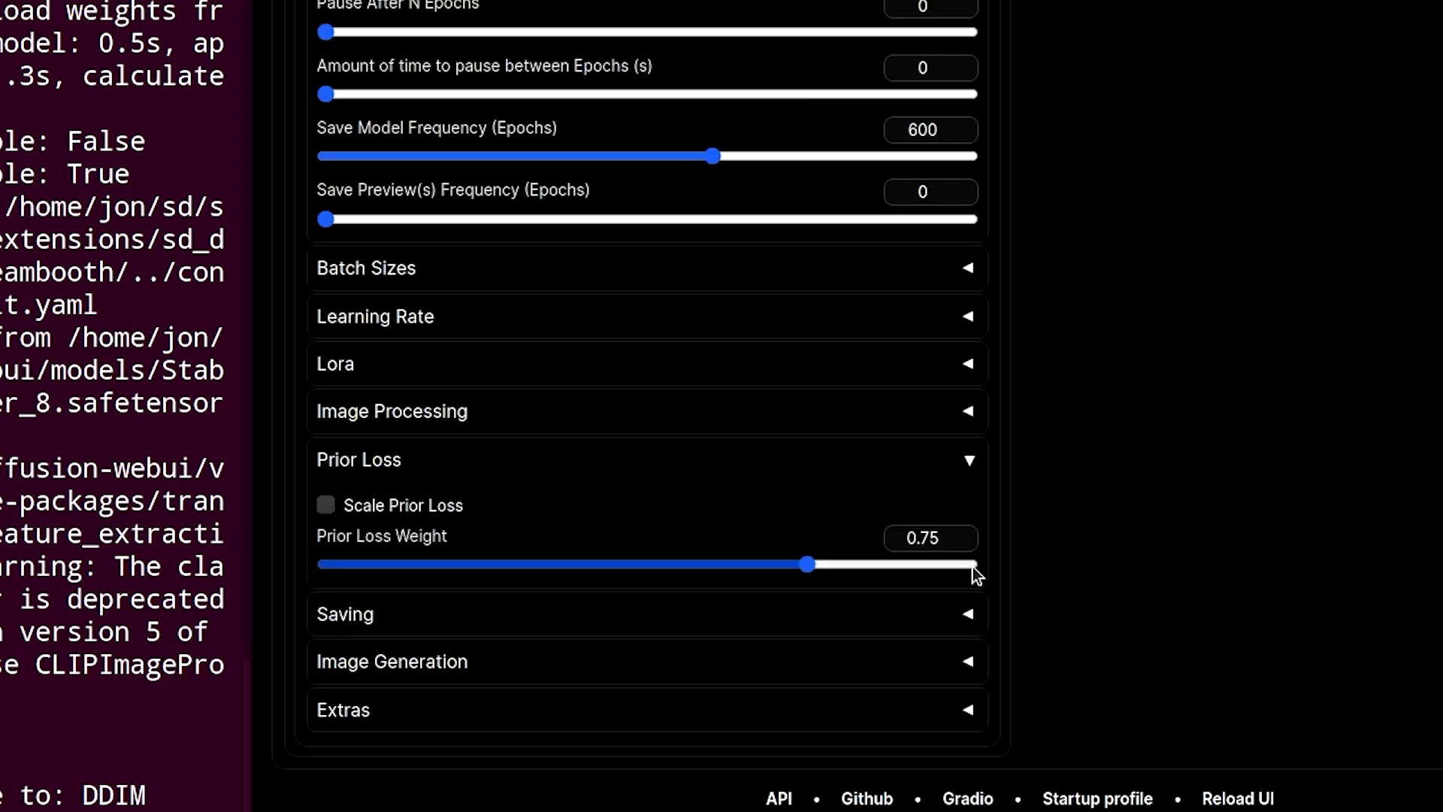
left_click(970, 466)
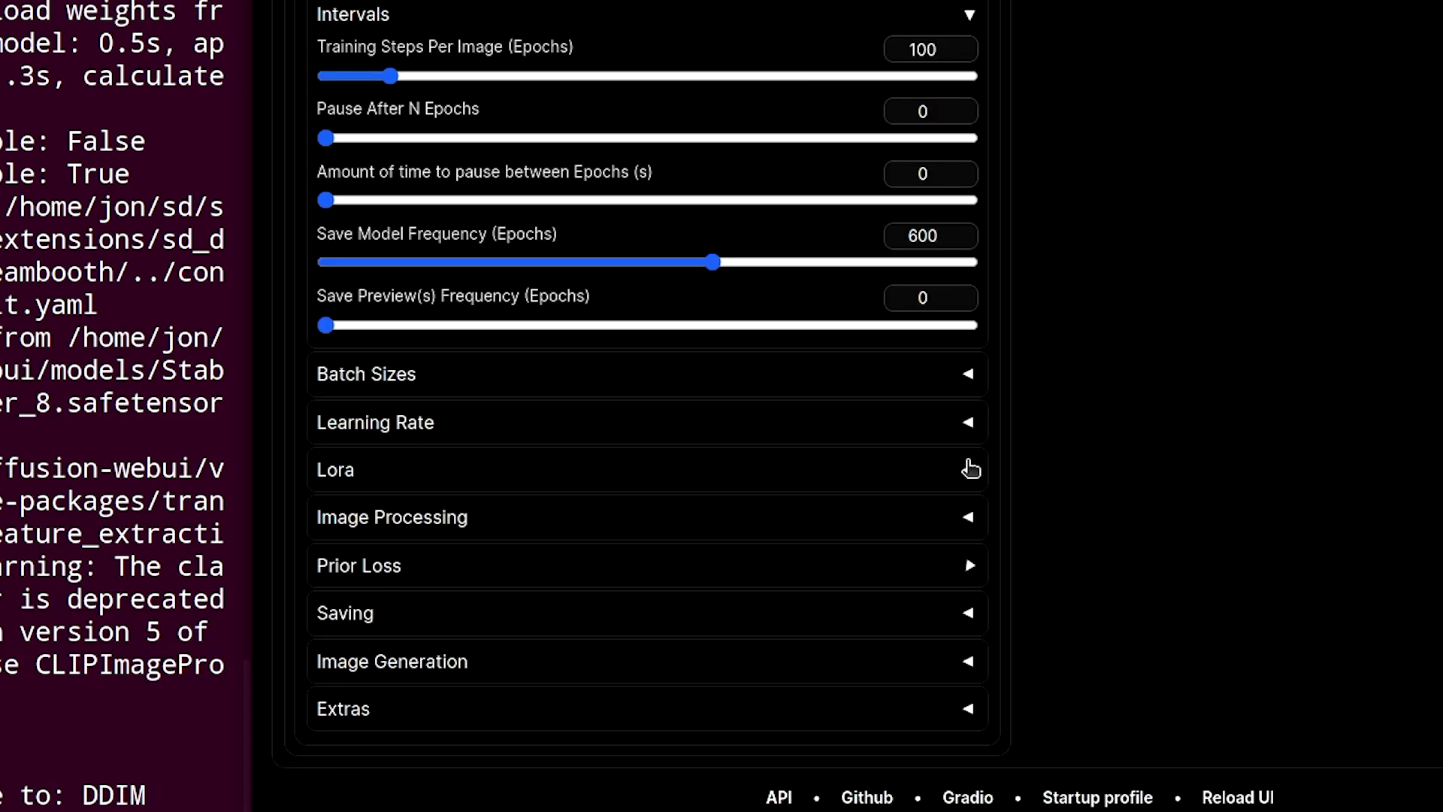
left_click(970, 618)
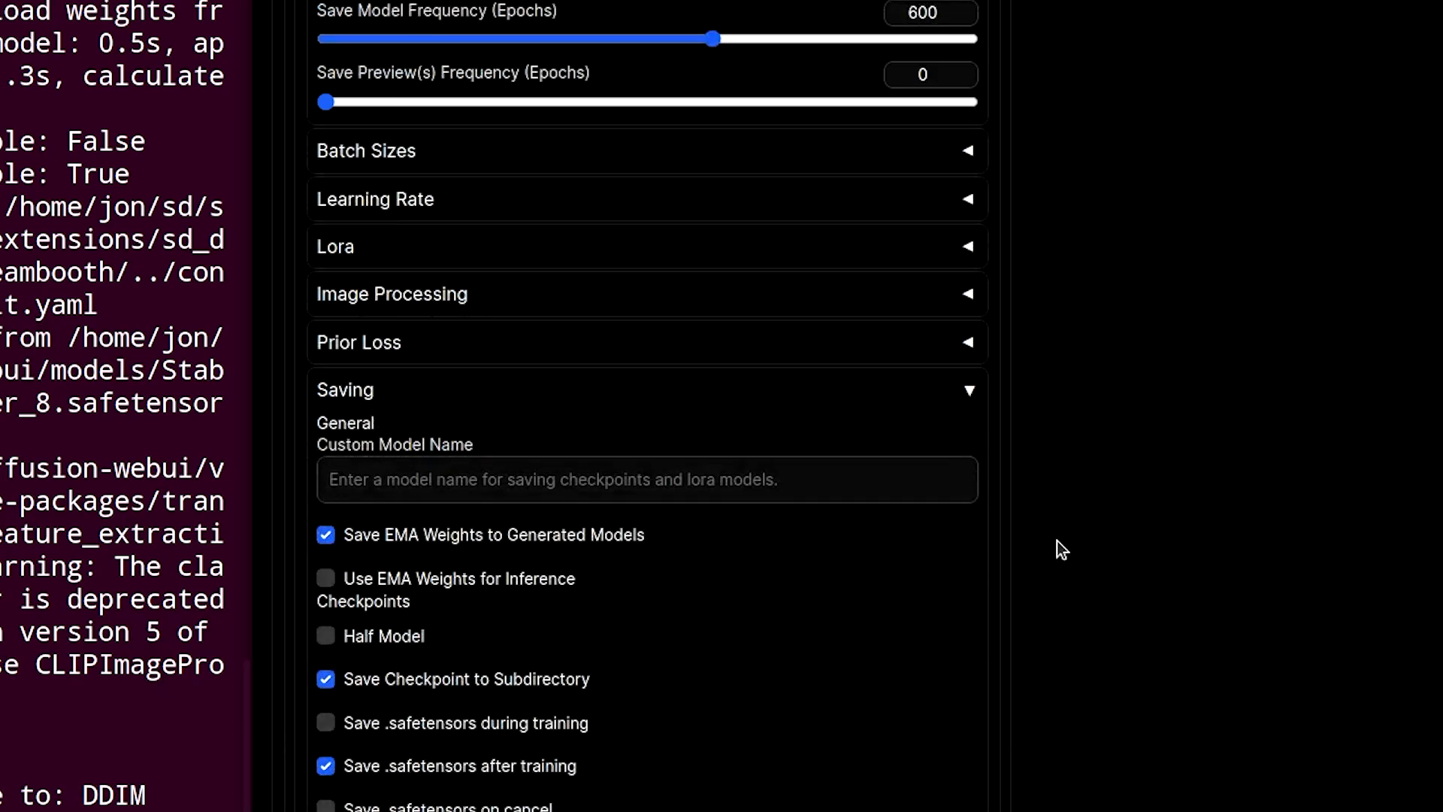
scroll(1067, 538, "down", 5)
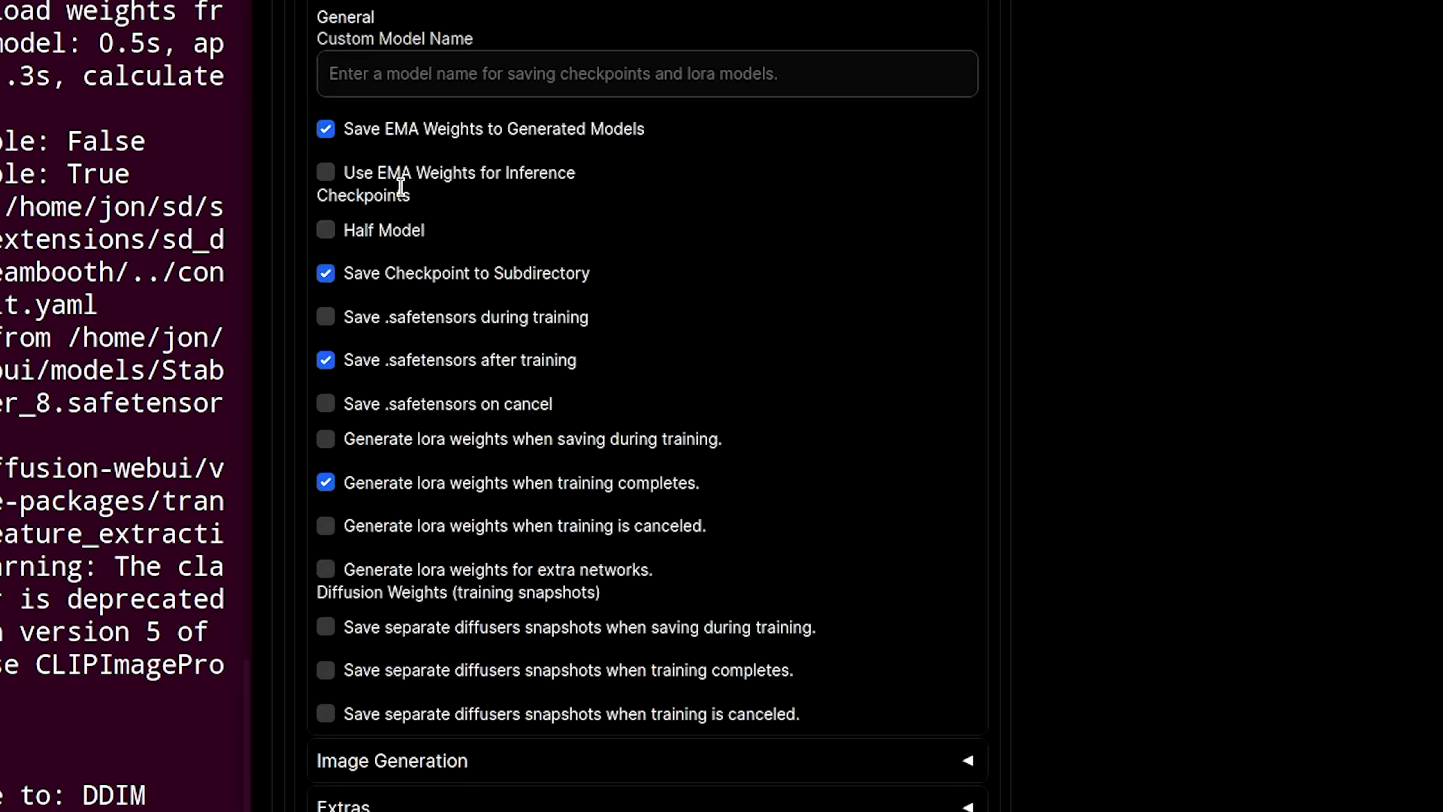
mouse_move(447, 135)
mouse_move(375, 234)
left_click(960, 2)
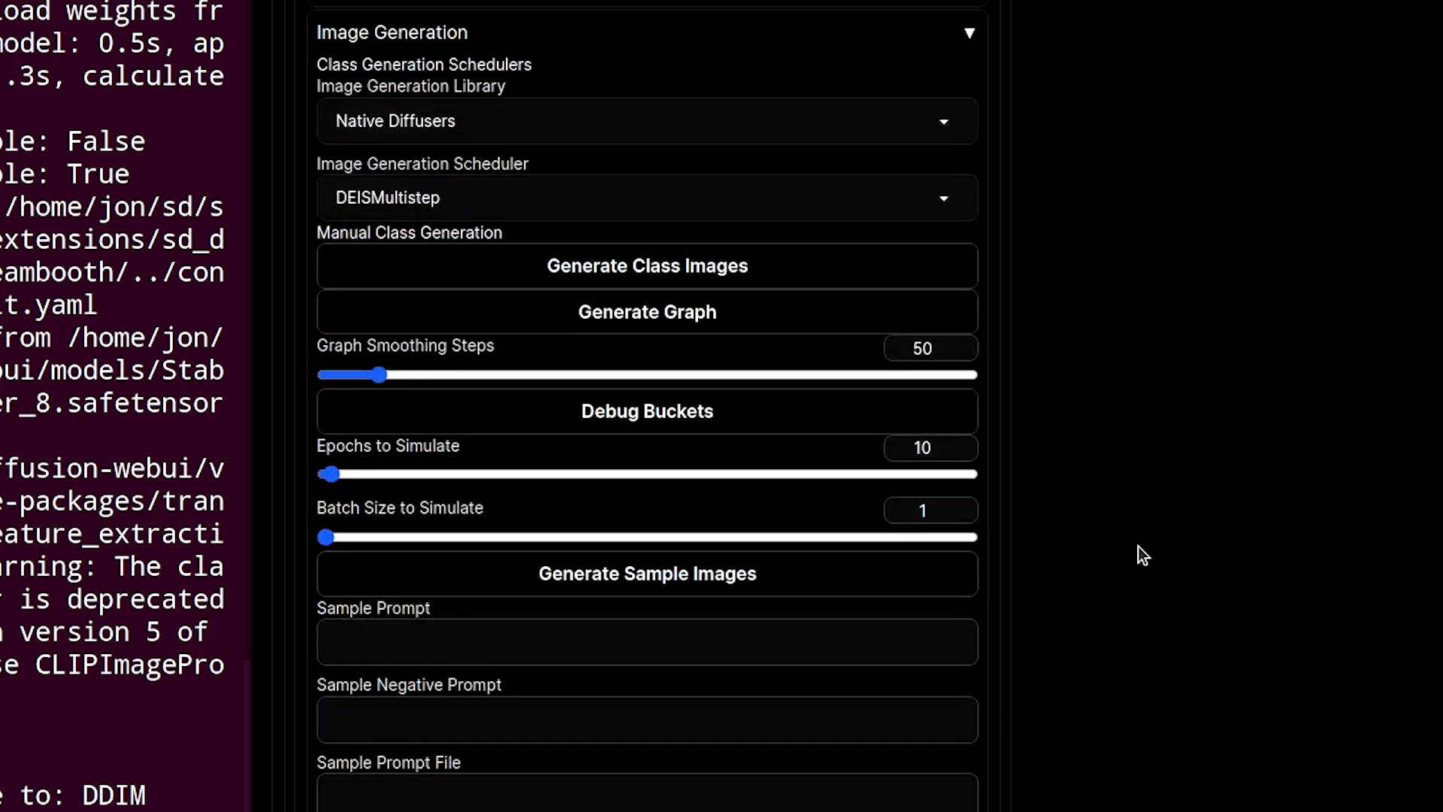
- Set the Image Generation Scheduler to EulerAncestralDiscrete
scroll(1138, 547, "down", 3)
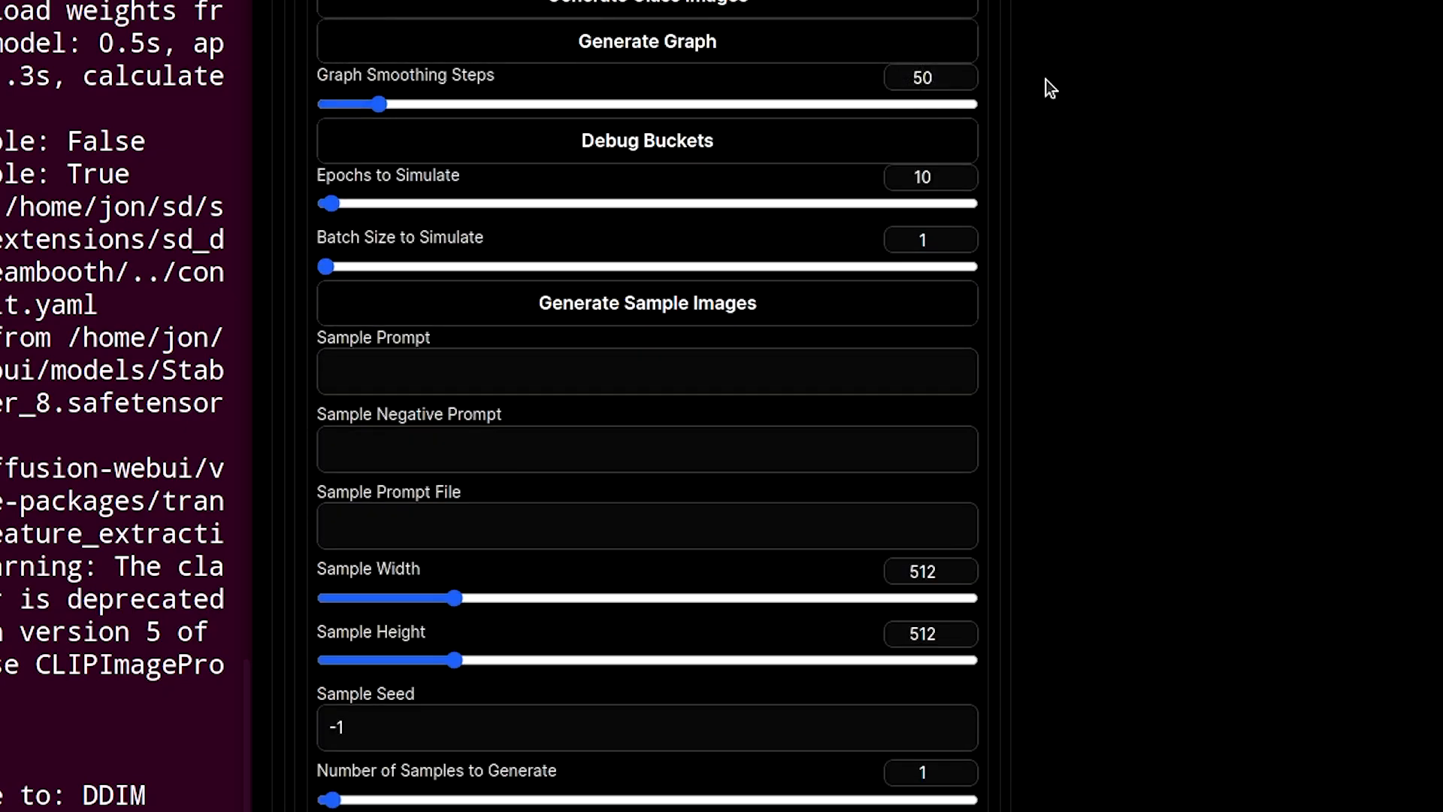
scroll(1044, 83, "up", 3)
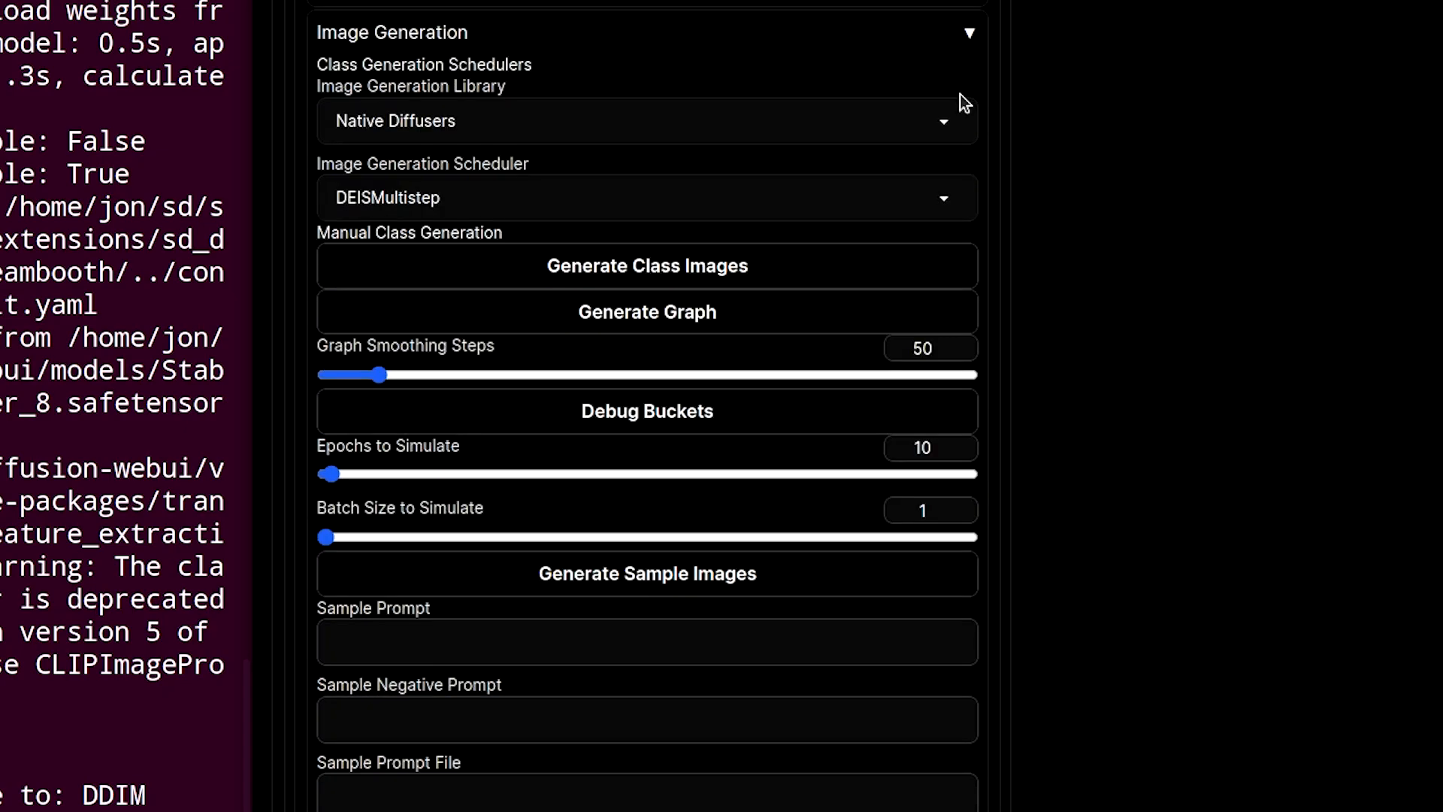
left_click(430, 199)
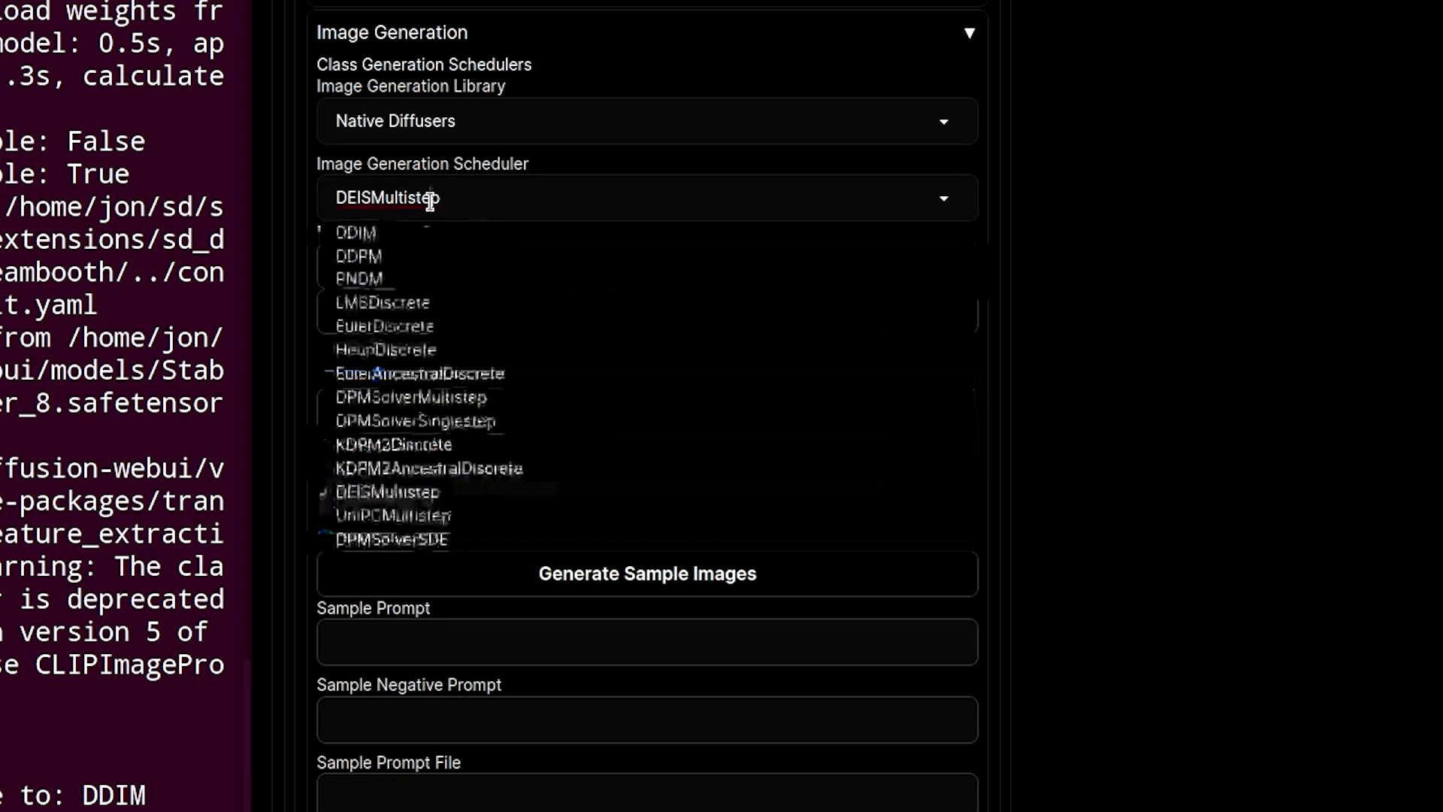
left_click(451, 374)
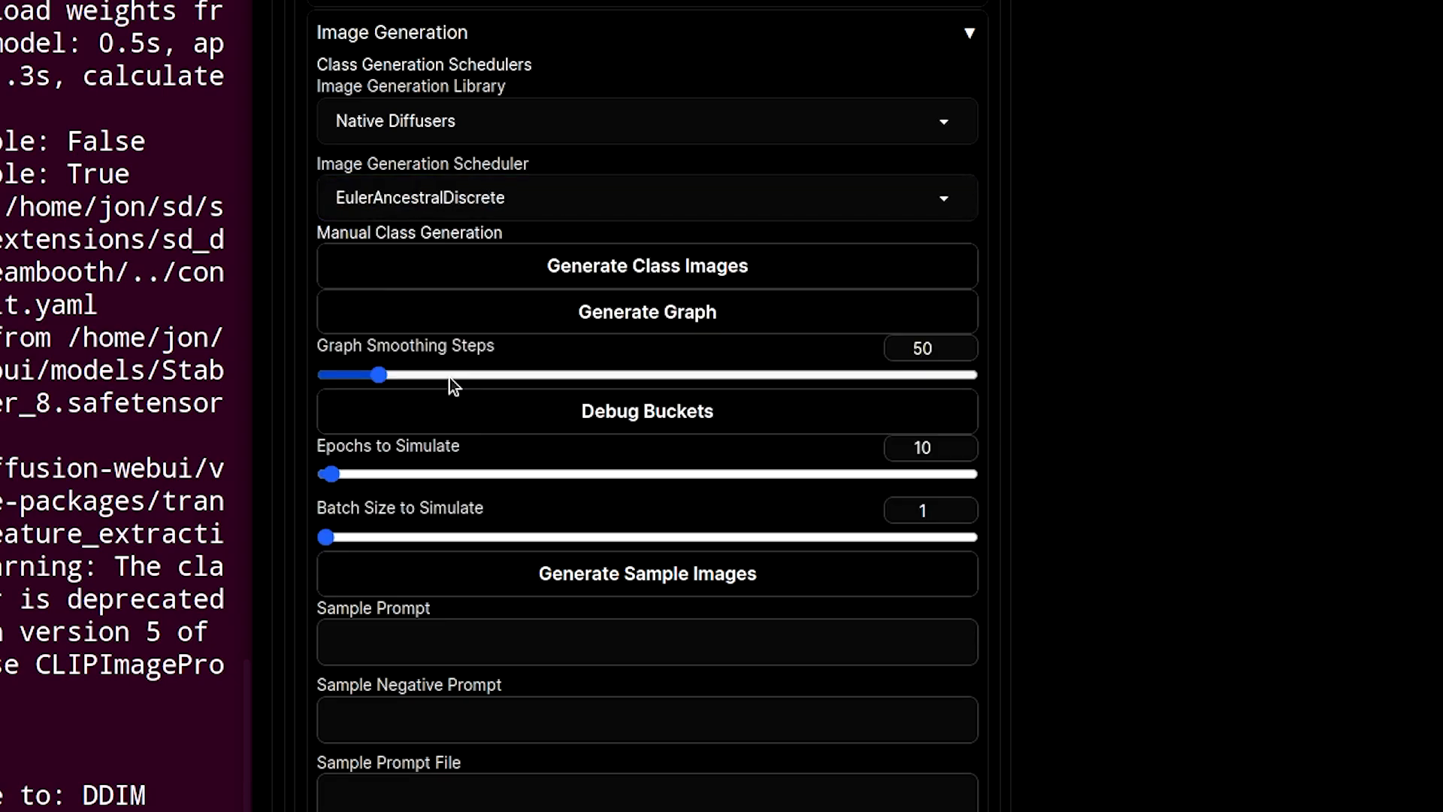
left_click(516, 116)
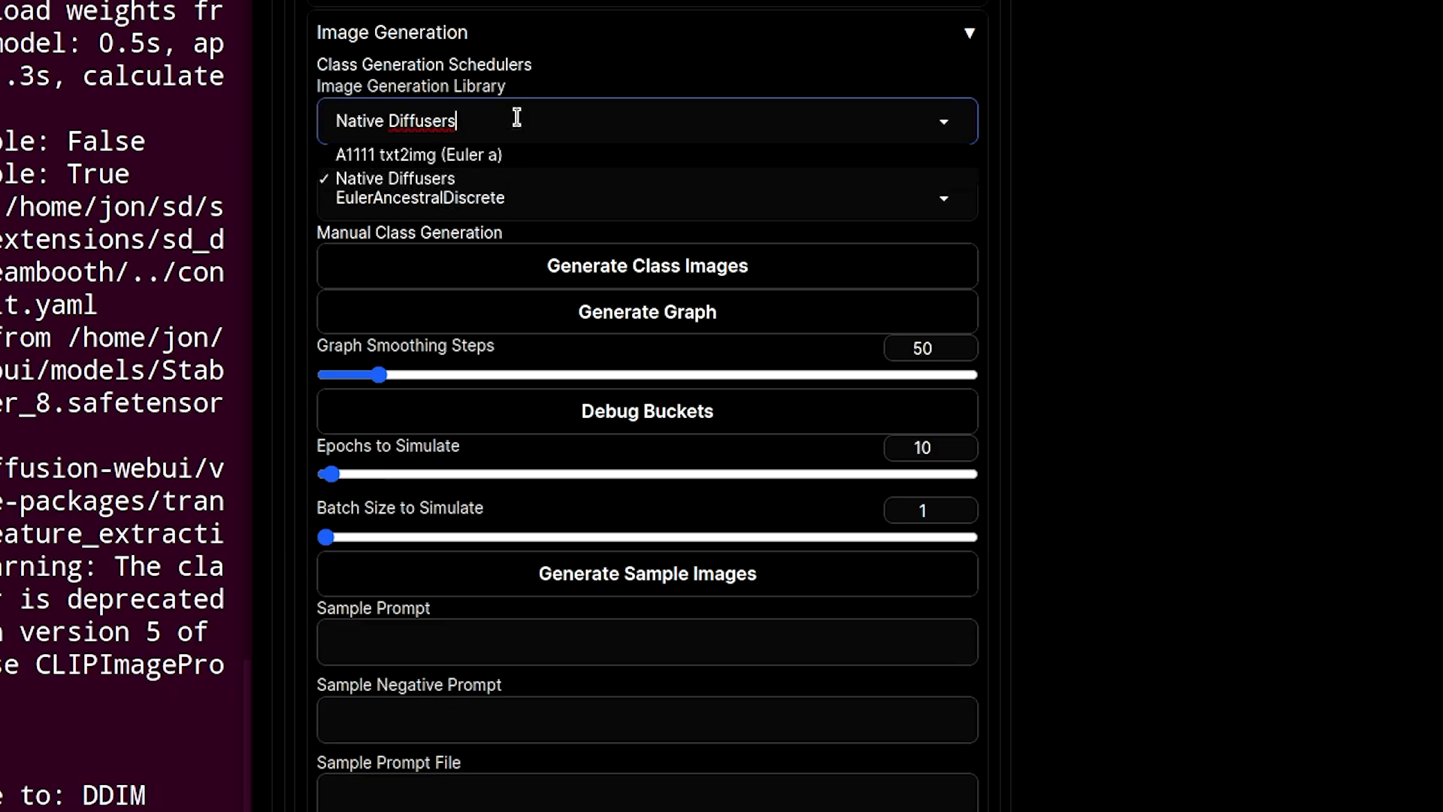
left_click(1101, 145)
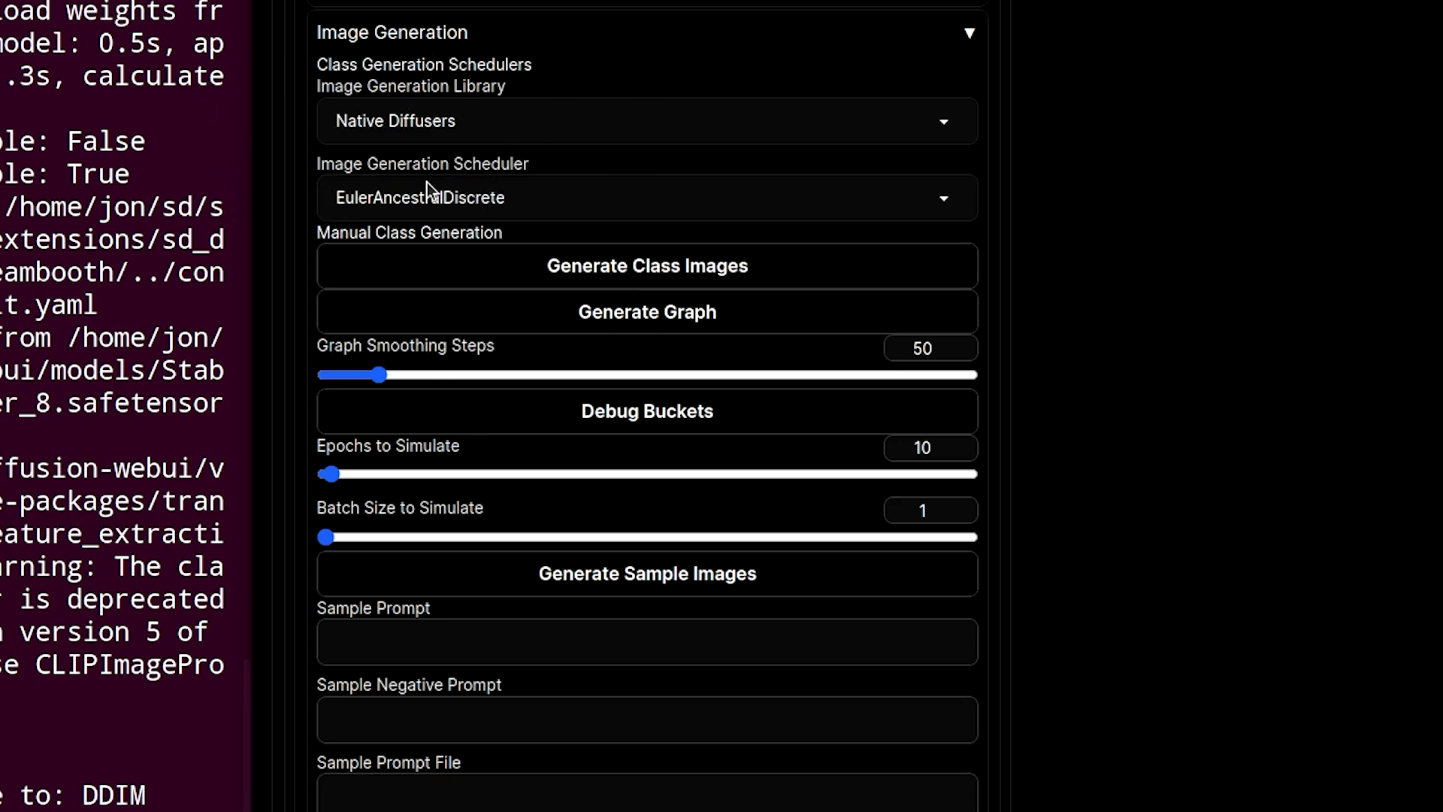
scroll(1278, 402, "down", 3)
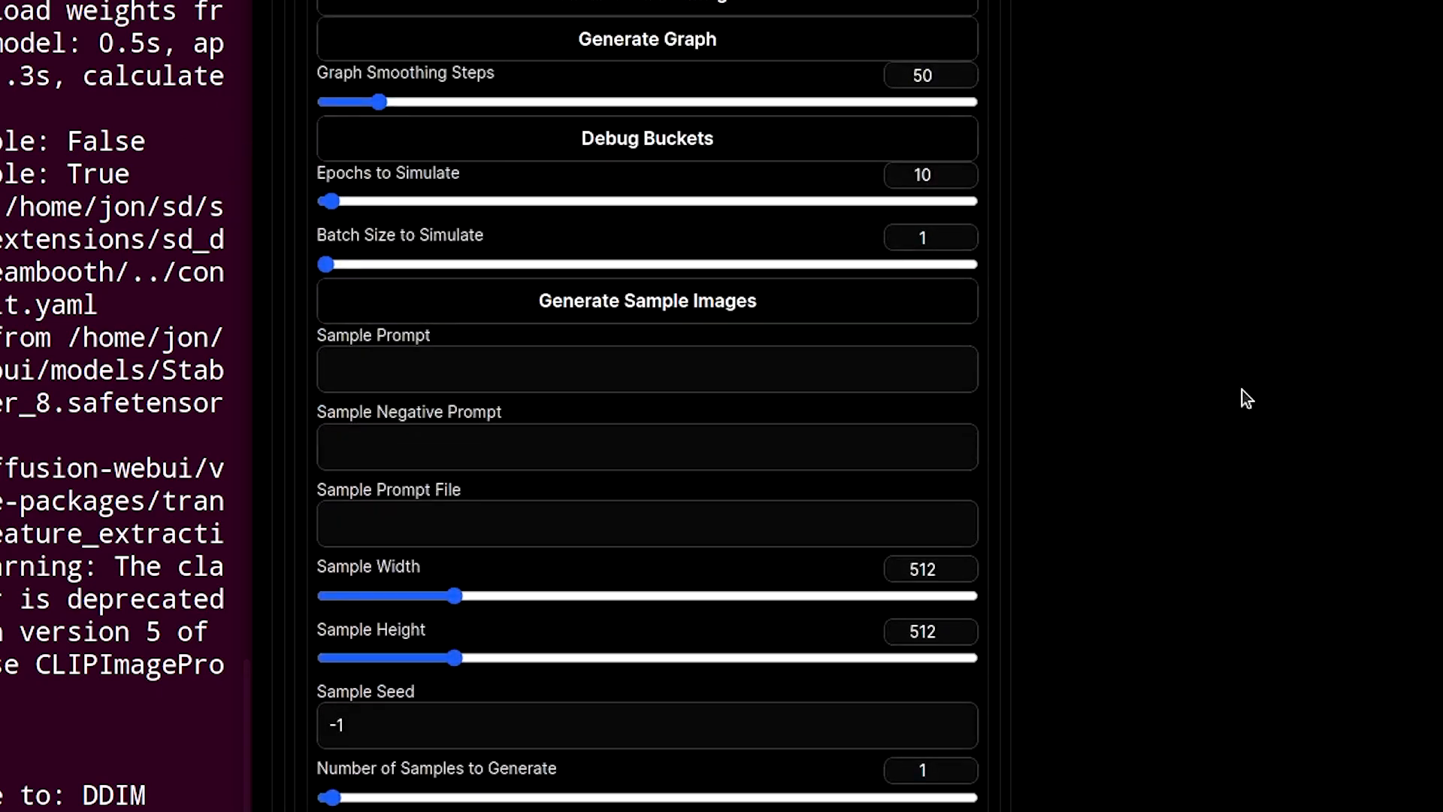
- Expand the Extras section of the parameters and review its settings down to Bucket Cropping
scroll(1241, 390, "down", 7)
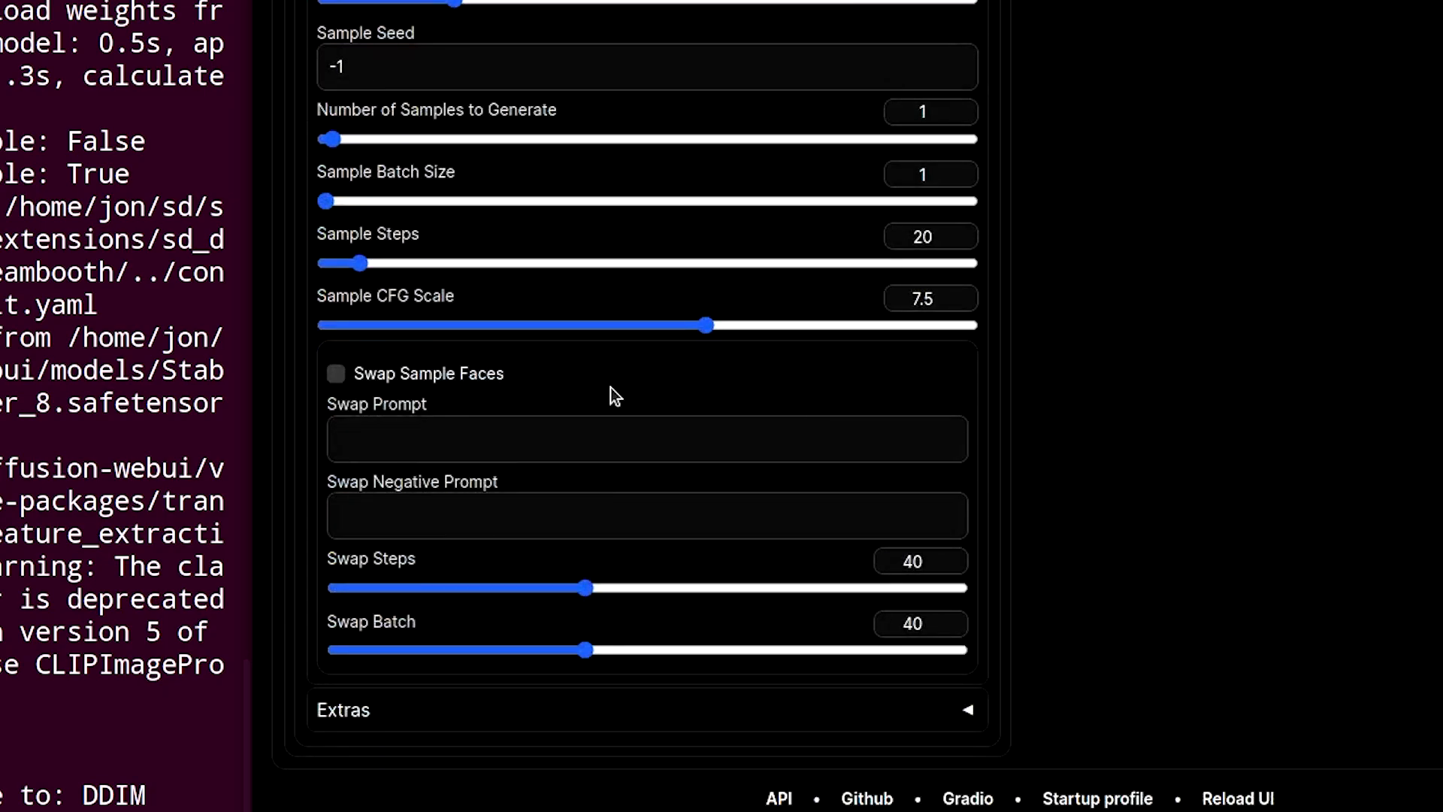
left_click(962, 712)
scroll(1120, 498, "down", 12)
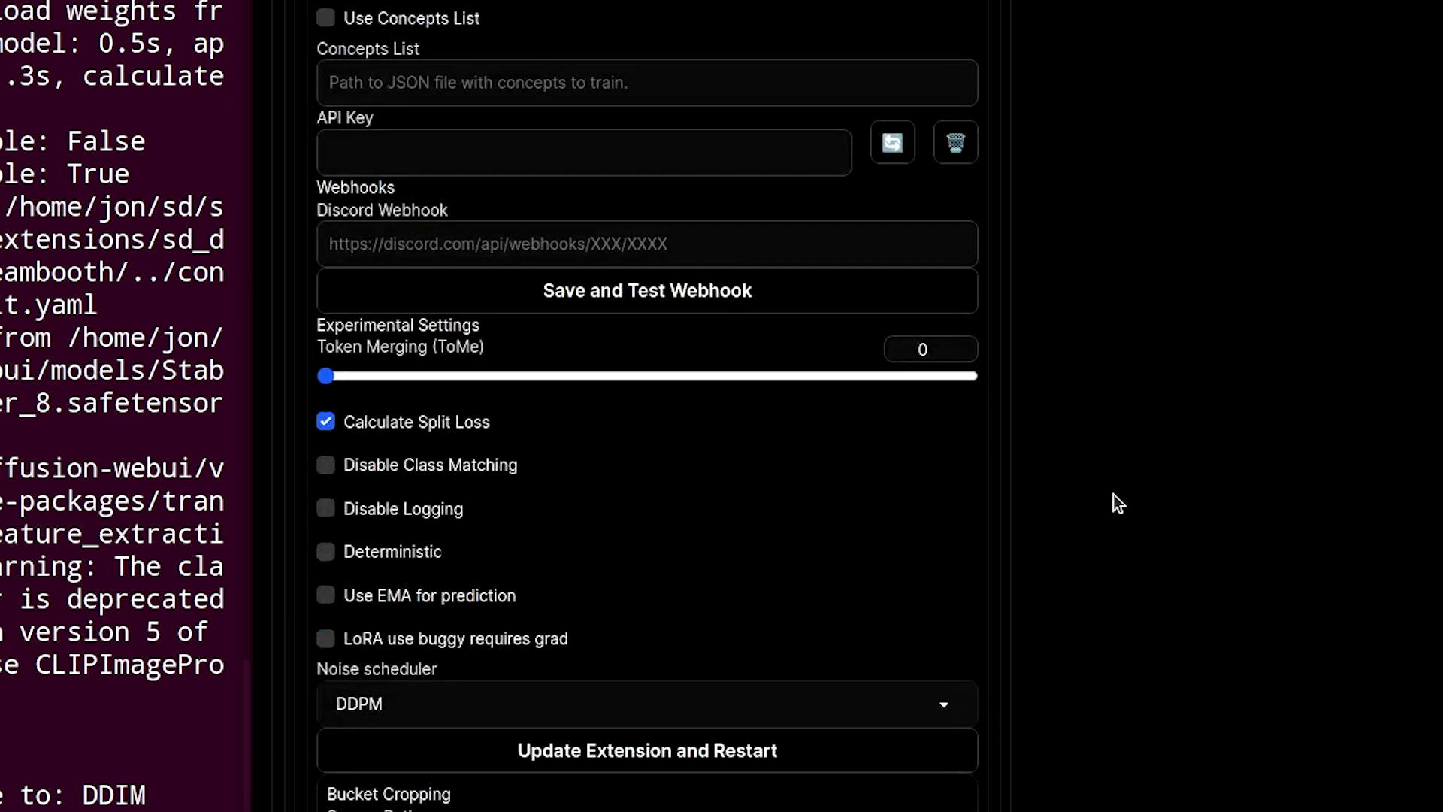
scroll(1109, 497, "up", 6)
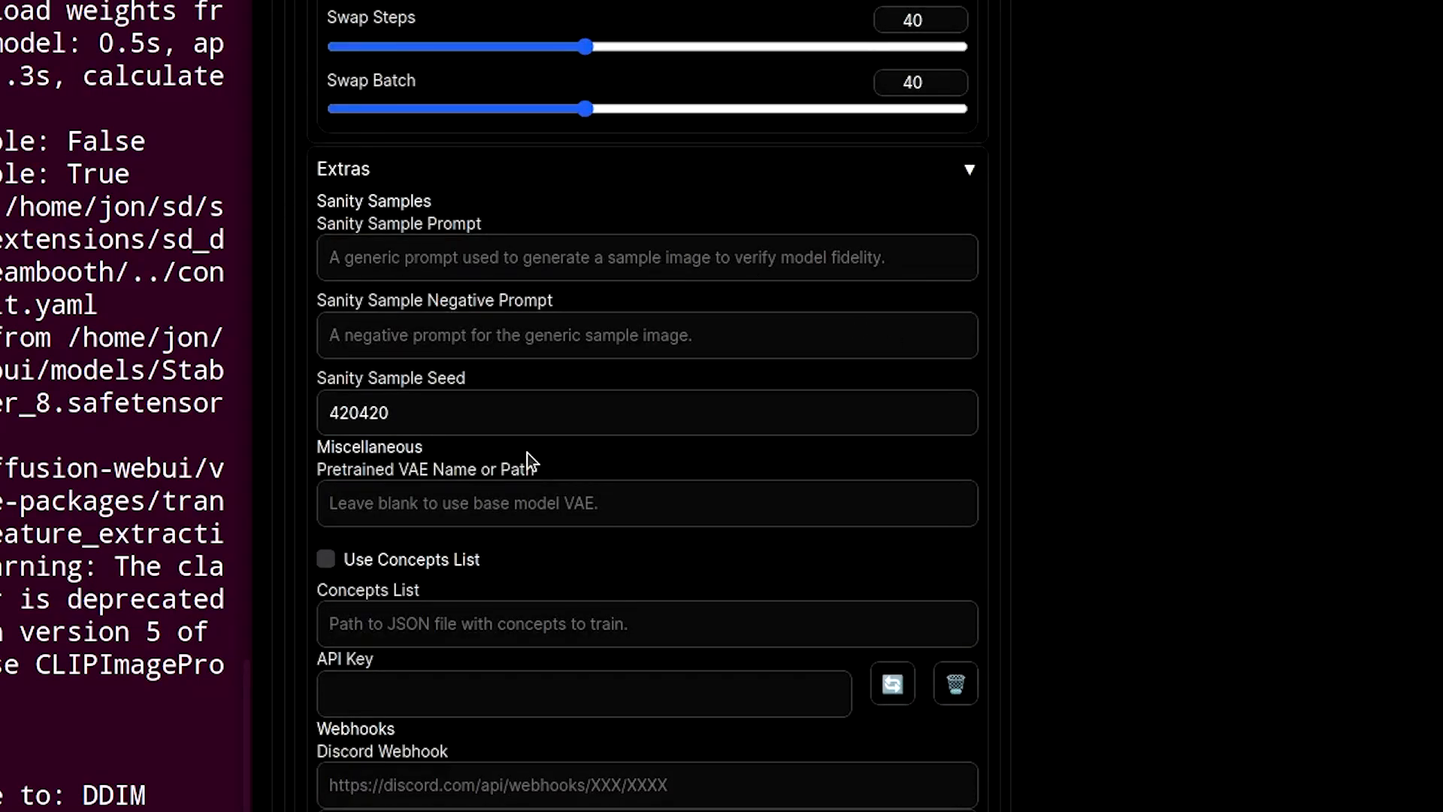
scroll(526, 453, "down", 3)
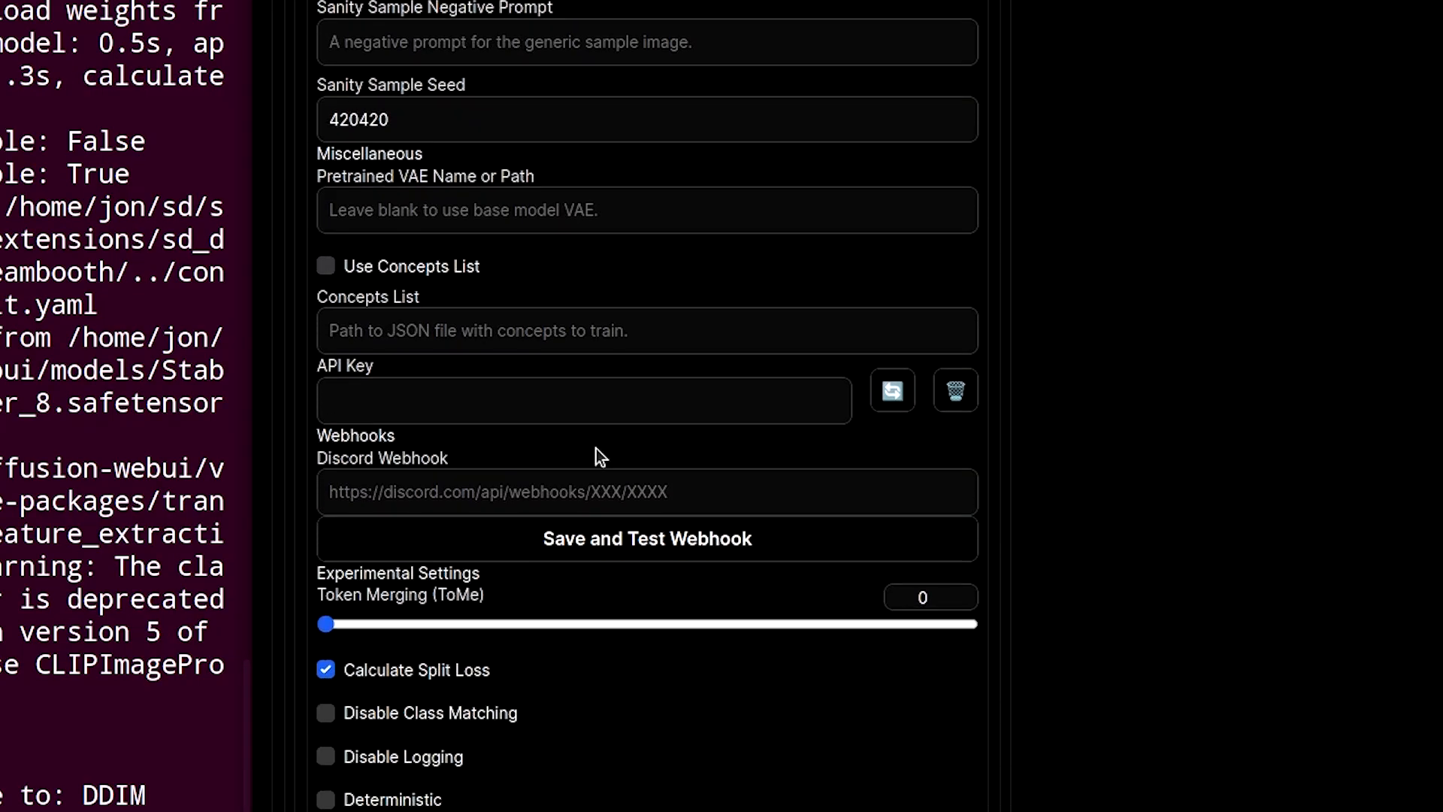
scroll(599, 454, "down", 7)
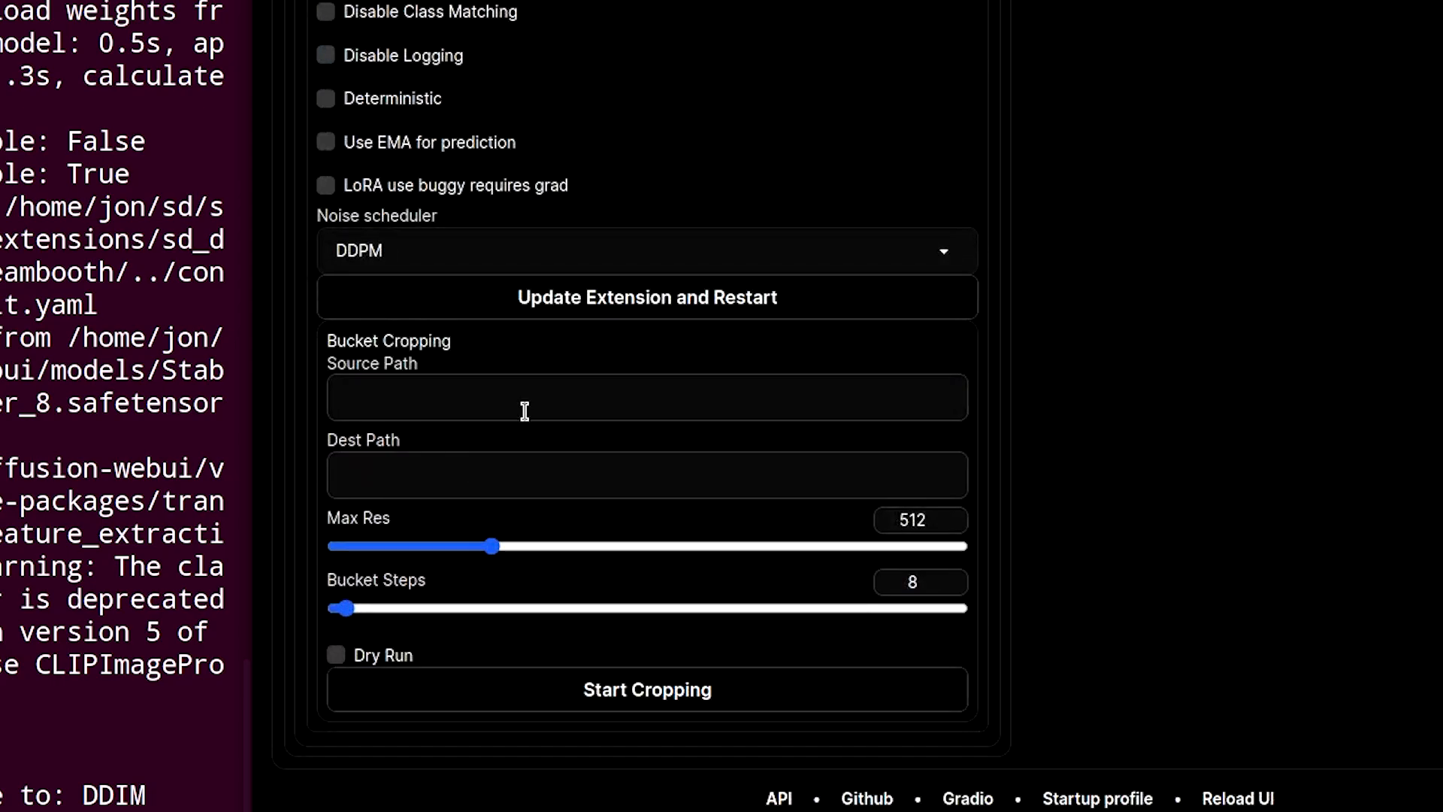
- Set the Bucket Cropping source path to the Desktop images-to-train folder and destination to Desktop/cropped, then start cropping
left_click(459, 380)
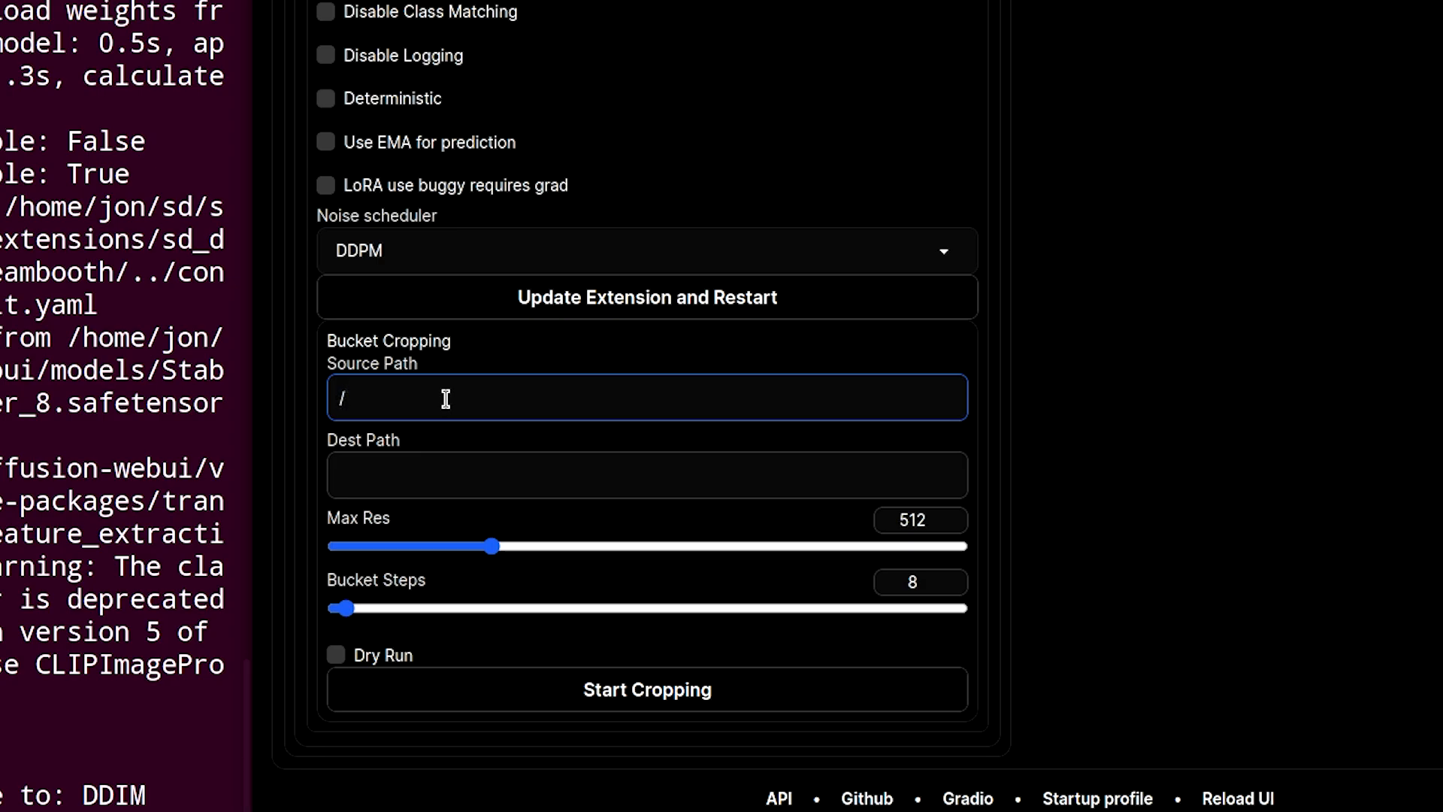
type("ome/jon/Desktop/")
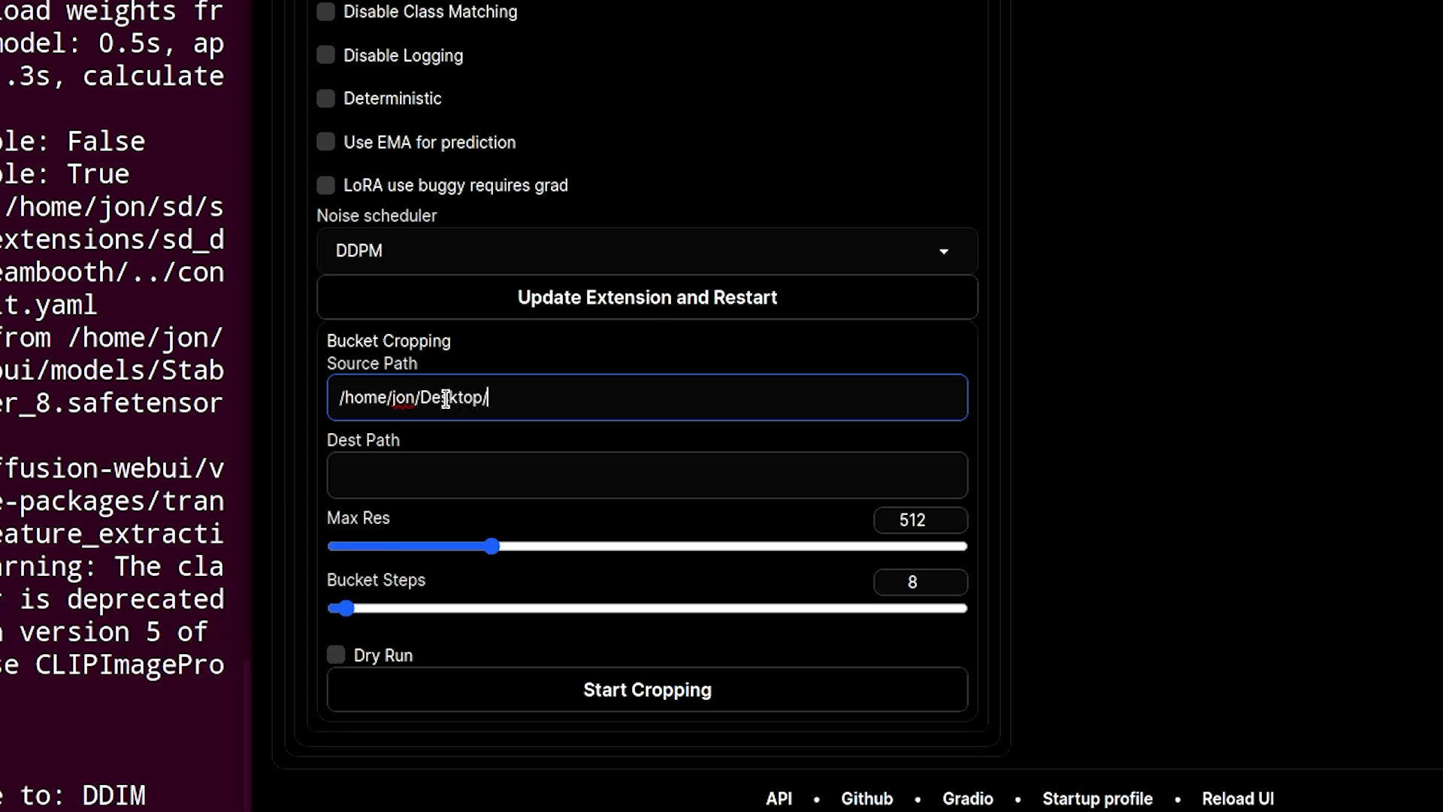
type("images-to-train")
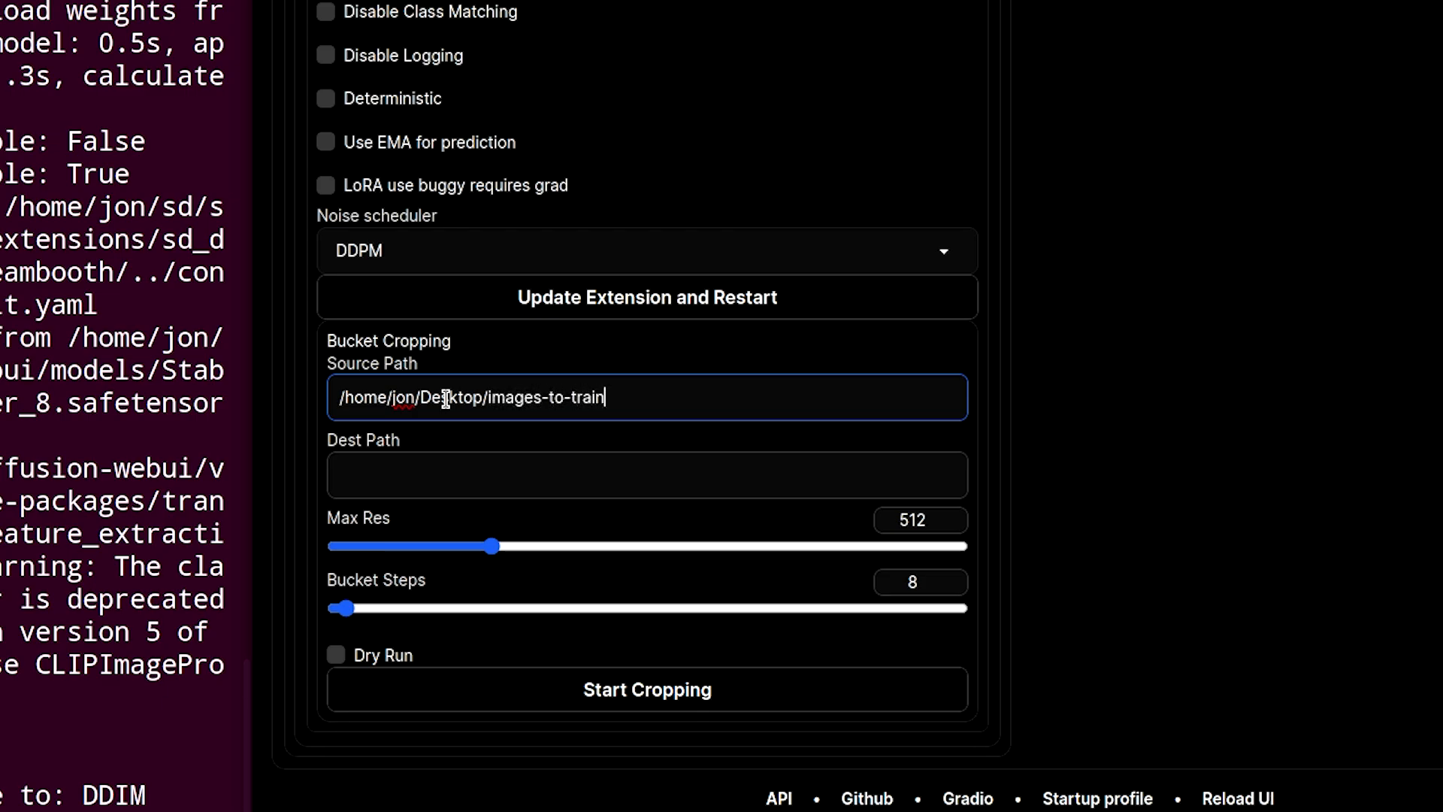
type("/home/jon")
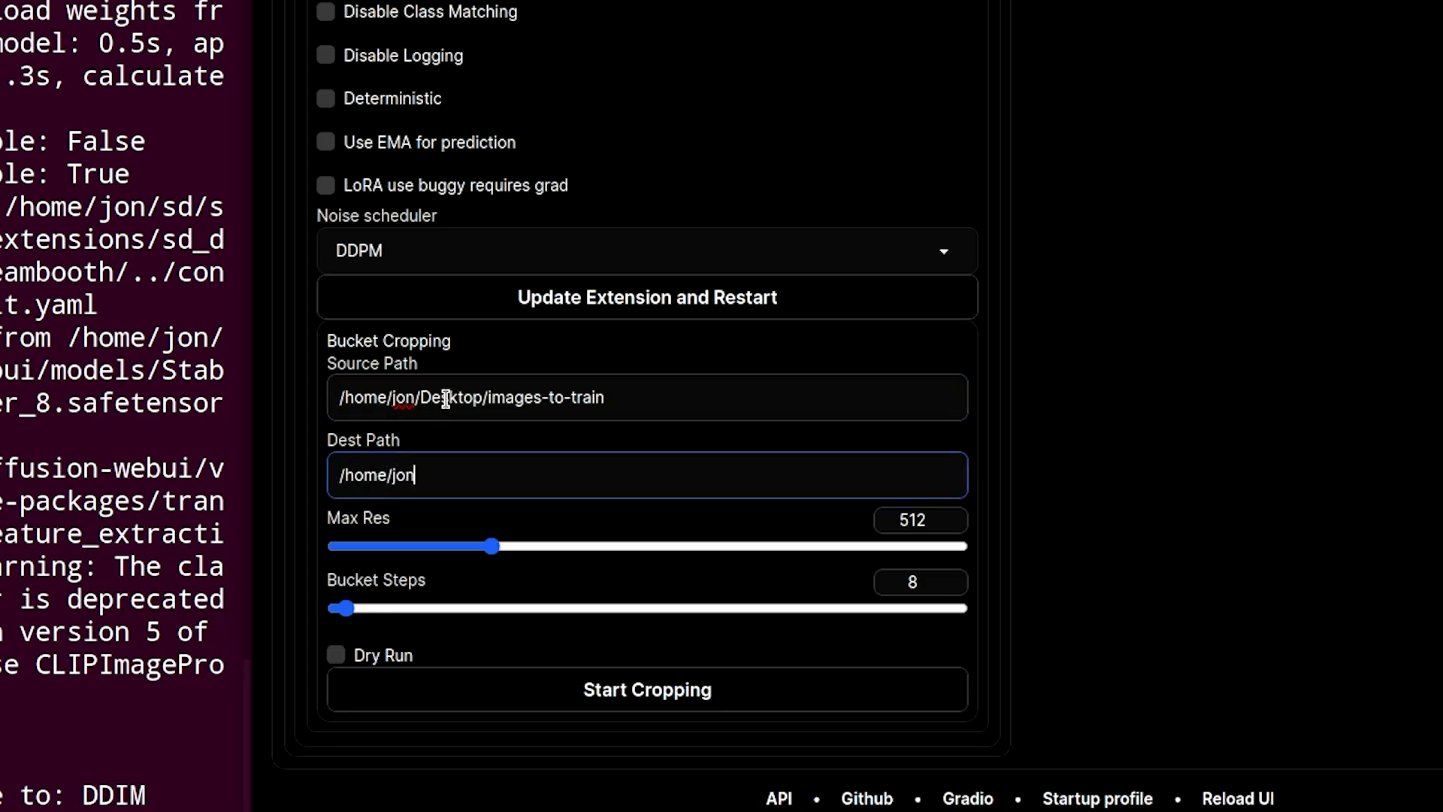
type("/Desktop/cropped")
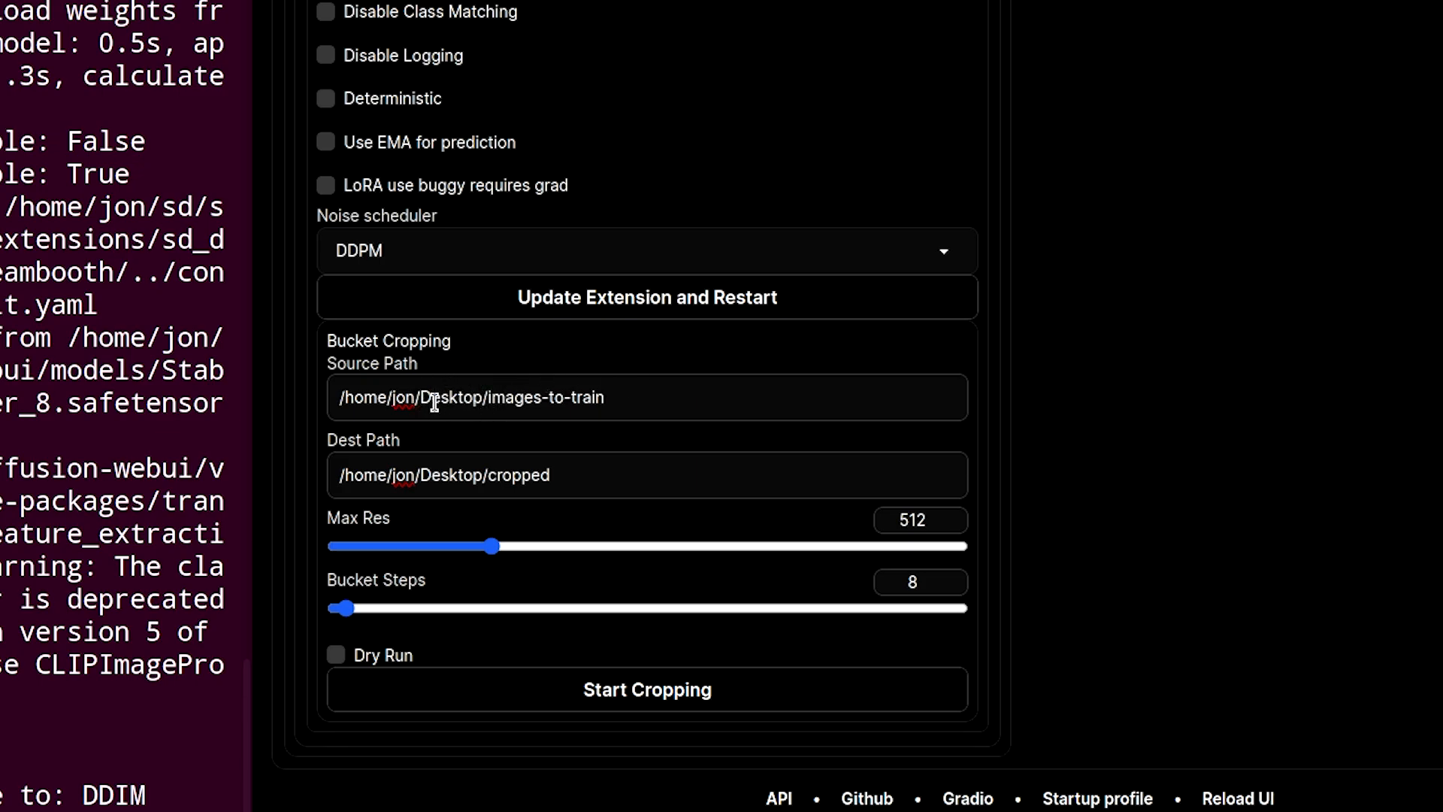
left_click_drag(622, 391, 392, 374)
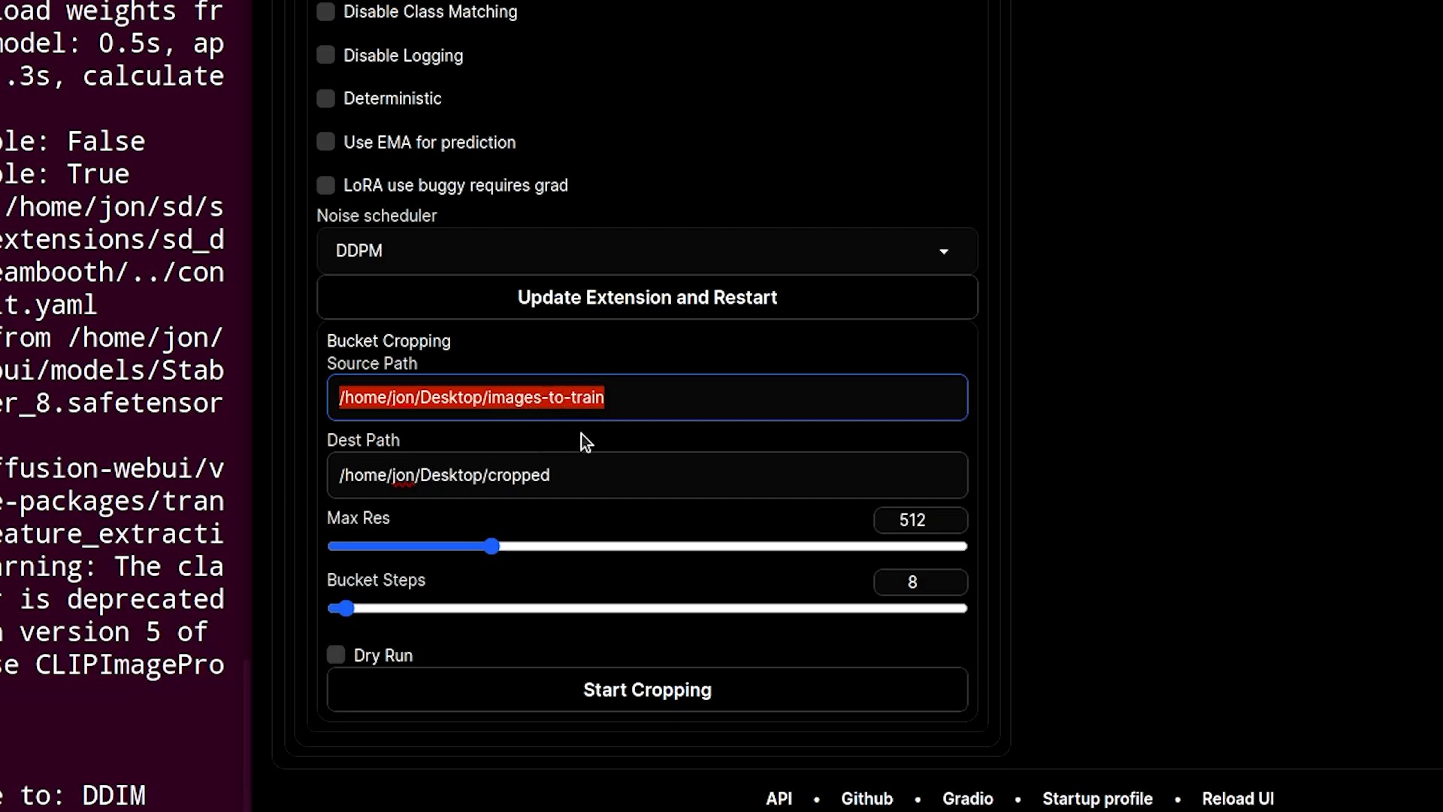
left_click(639, 687)
- Clear both the Bucket Cropping destination and source path fields
left_click_drag(581, 473, 299, 472)
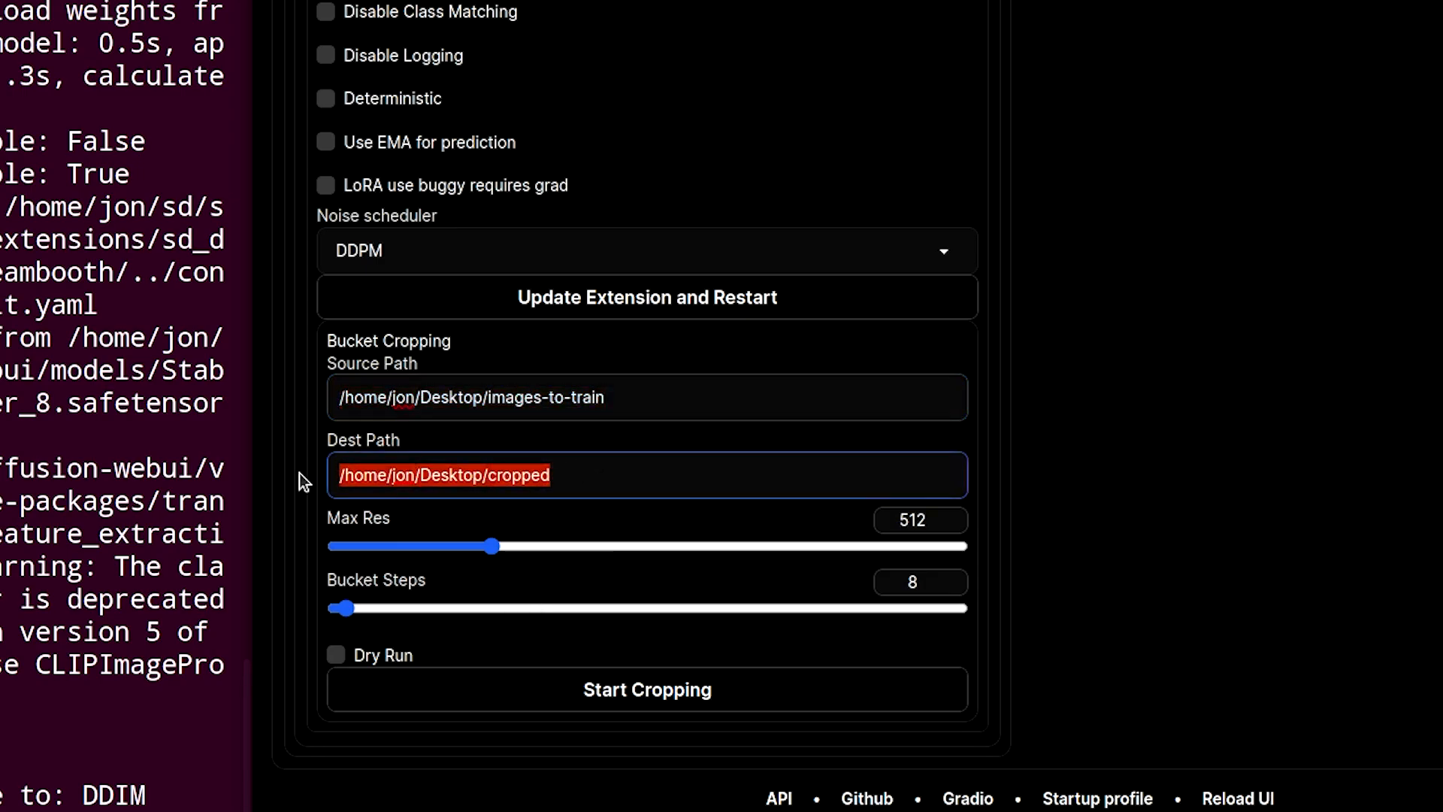
key("BackSpace")
left_click_drag(613, 397, 345, 392)
key("BackSpace")
- Check the instance images directory of Concept 1 on the Concepts tab
scroll(1295, 335, "down", 20)
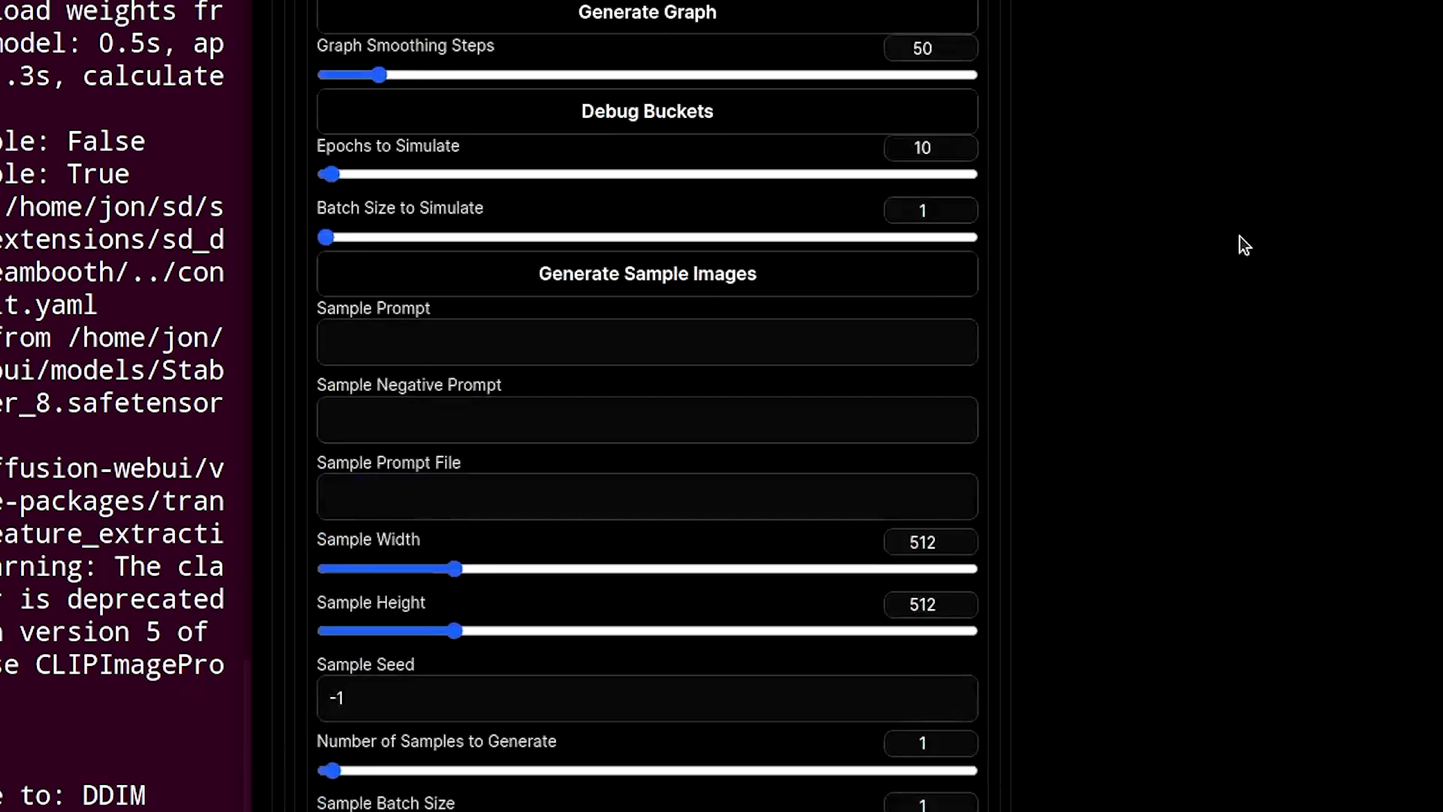
scroll(1128, 211, "up", 20)
left_click(446, 106)
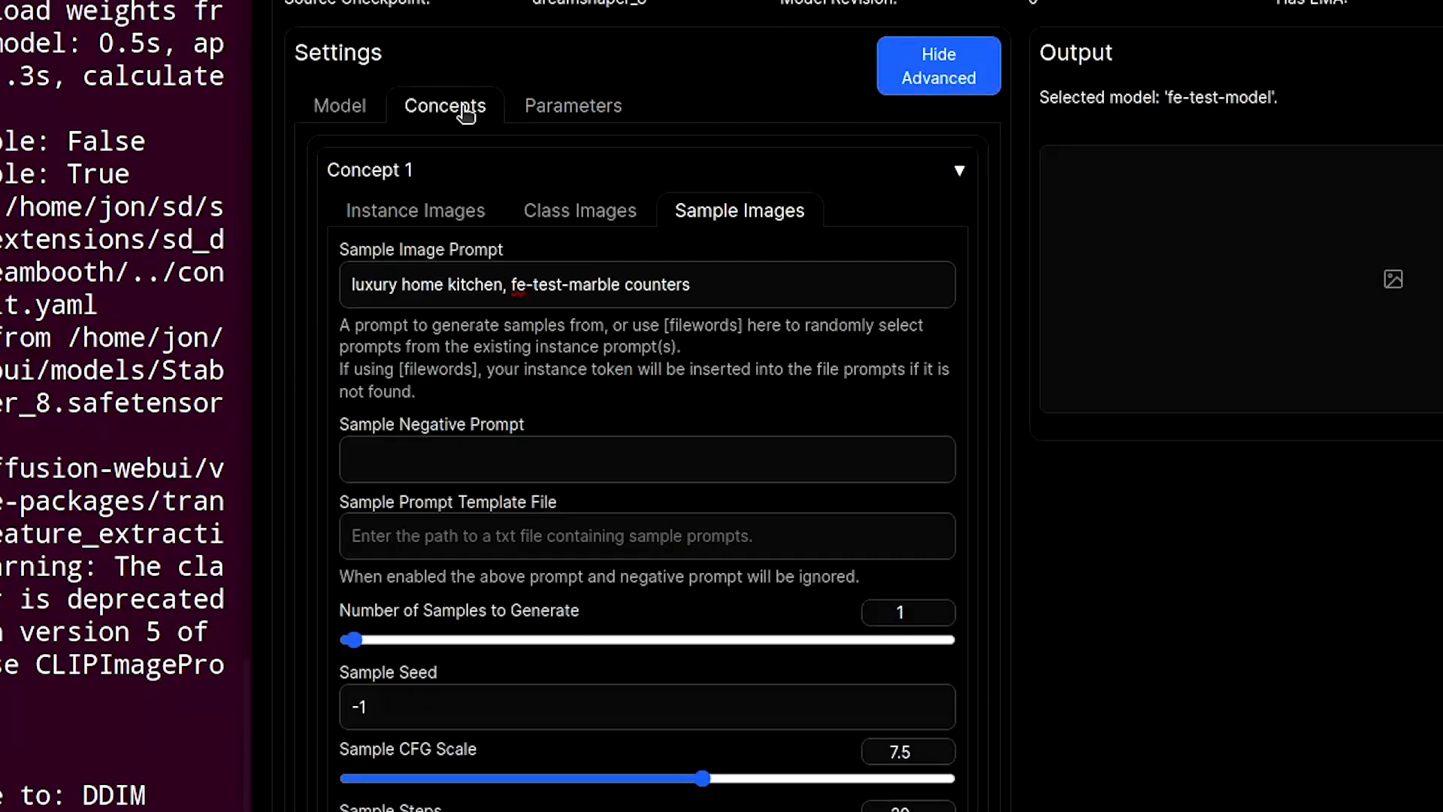
left_click(474, 215)
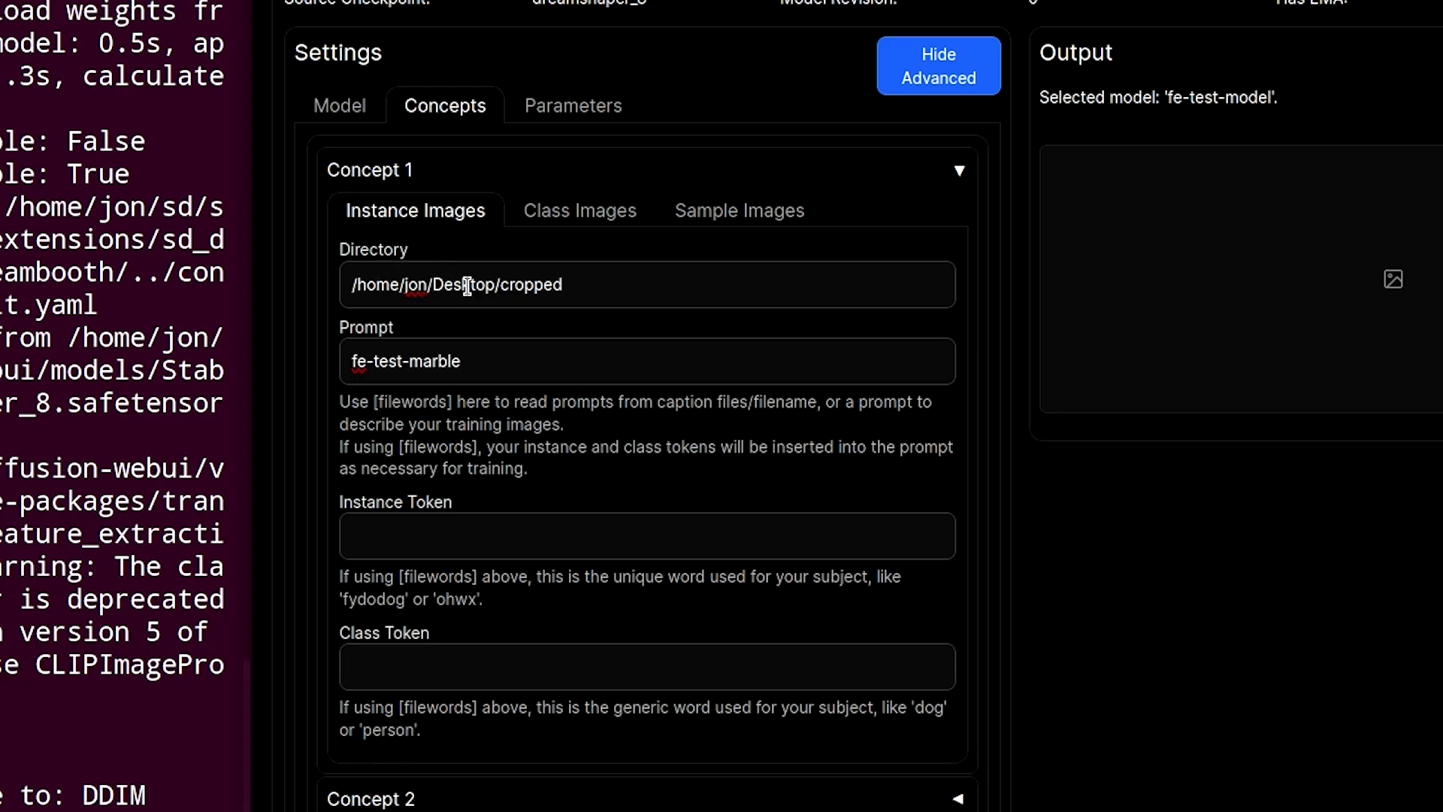
left_click_drag(355, 292, 647, 278)
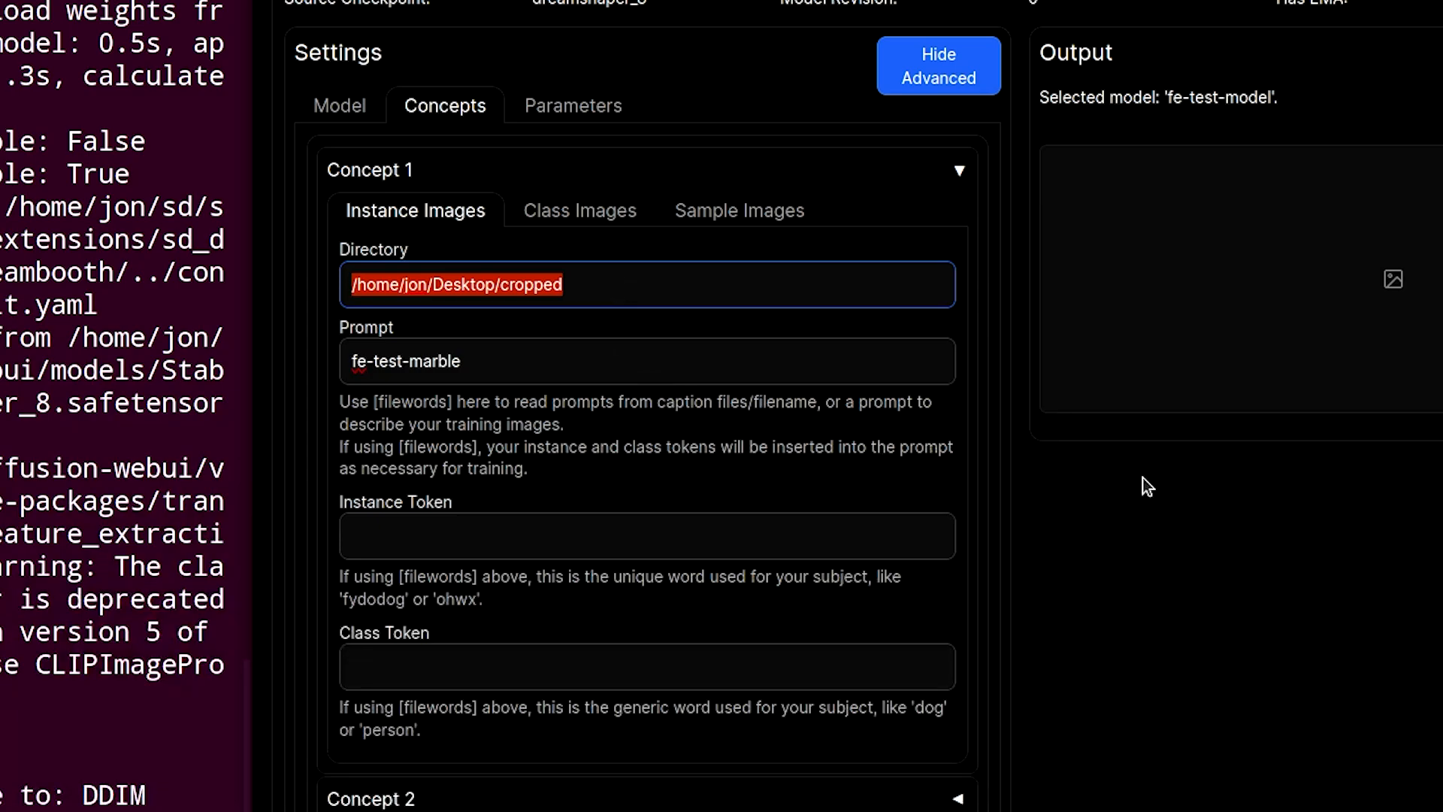
- Save the Dreambooth settings and start training the fe-test-model model
scroll(1142, 481, "down", 3)
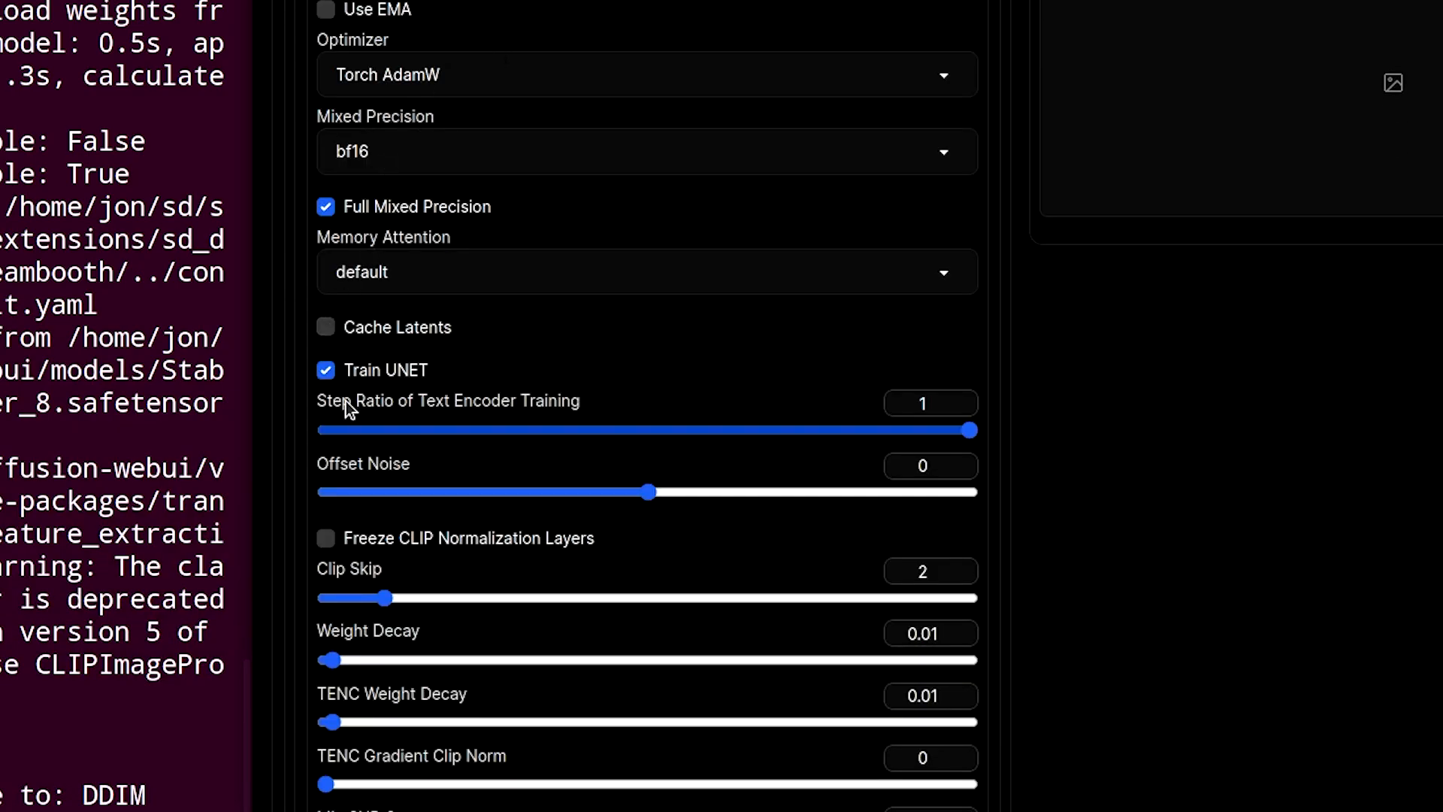
scroll(1202, 477, "up", 1)
scroll(1195, 428, "up", 3)
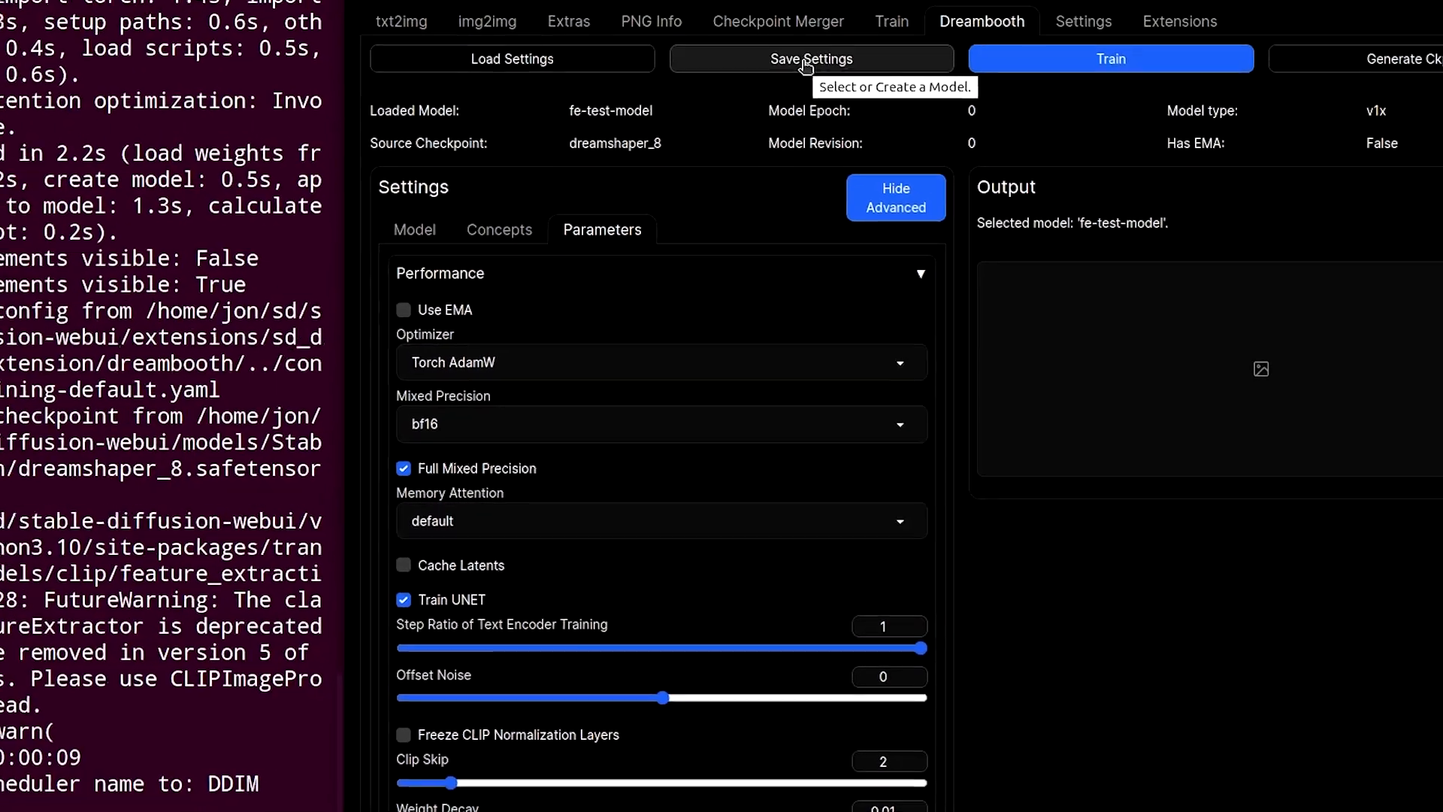
left_click(813, 11)
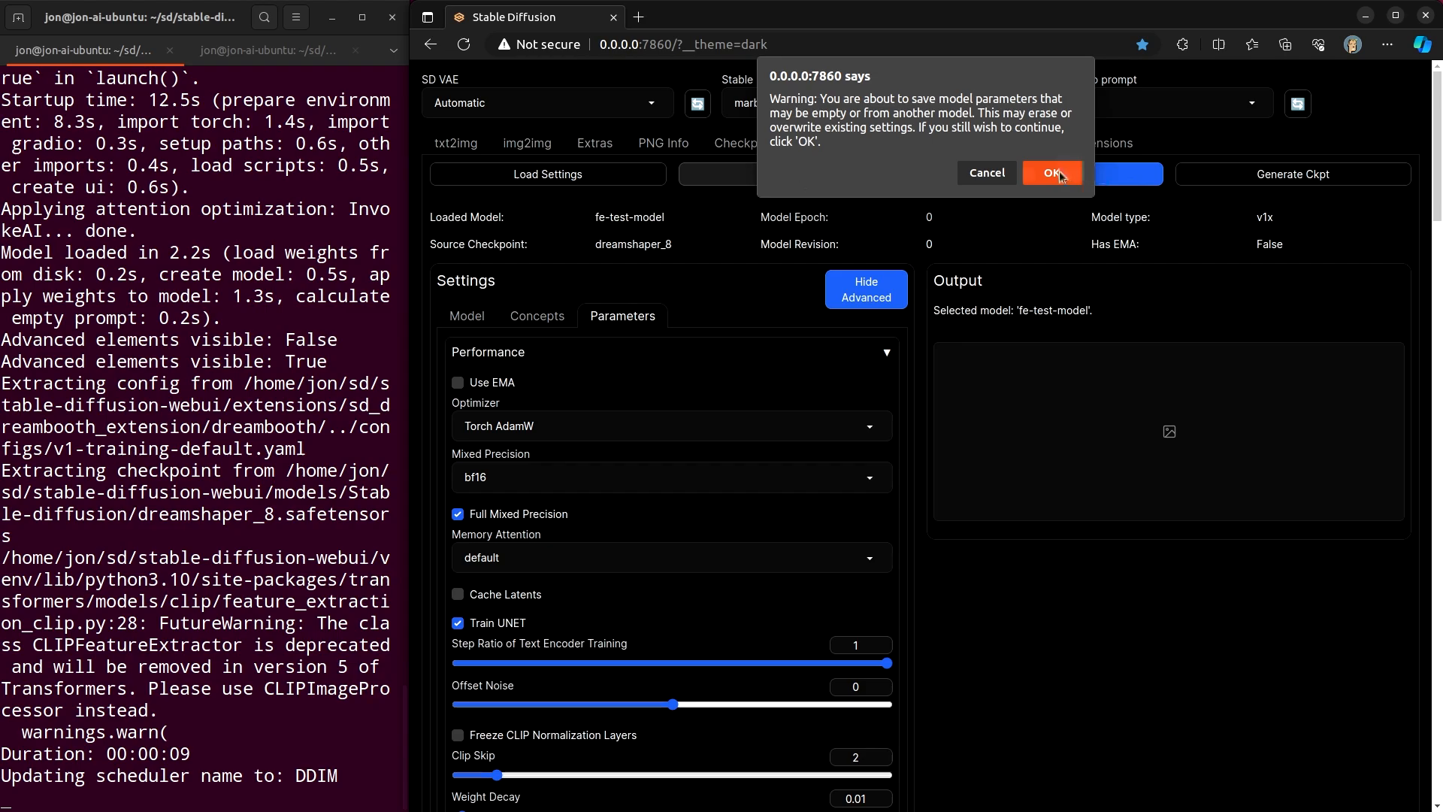
left_click(1053, 173)
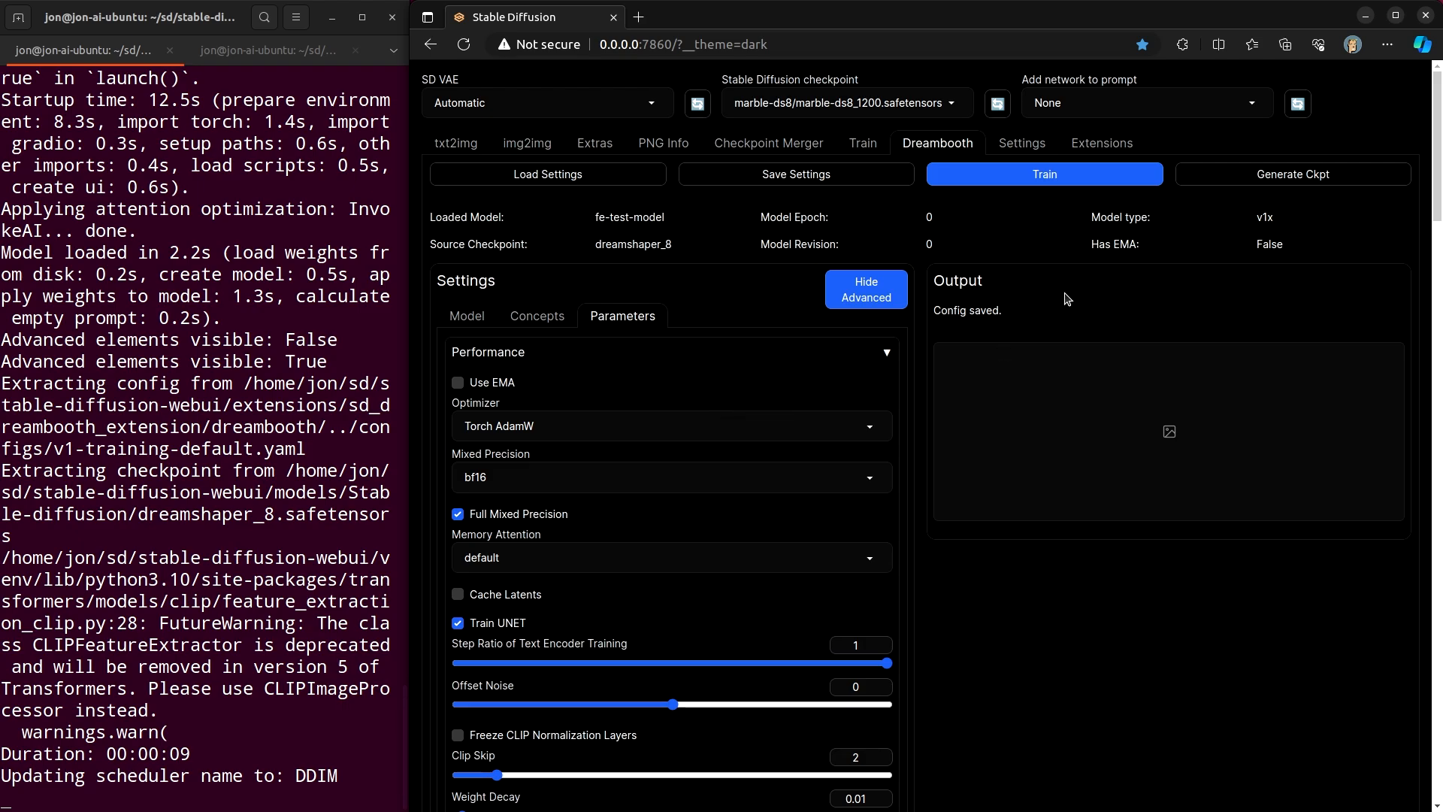
left_click(1042, 177)
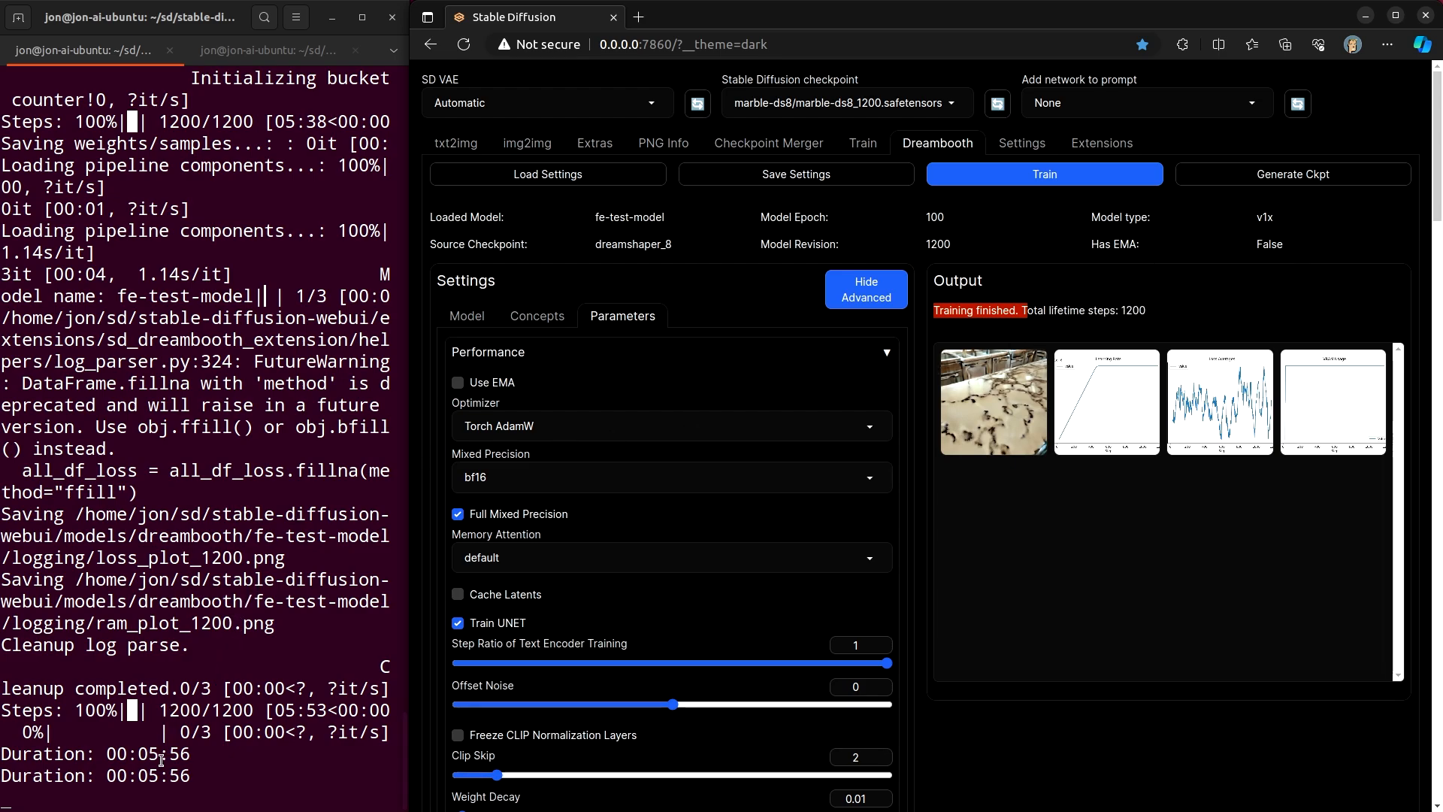
- Check the training duration in the terminal and view the generated sample image enlarged
left_click_drag(146, 754, 196, 744)
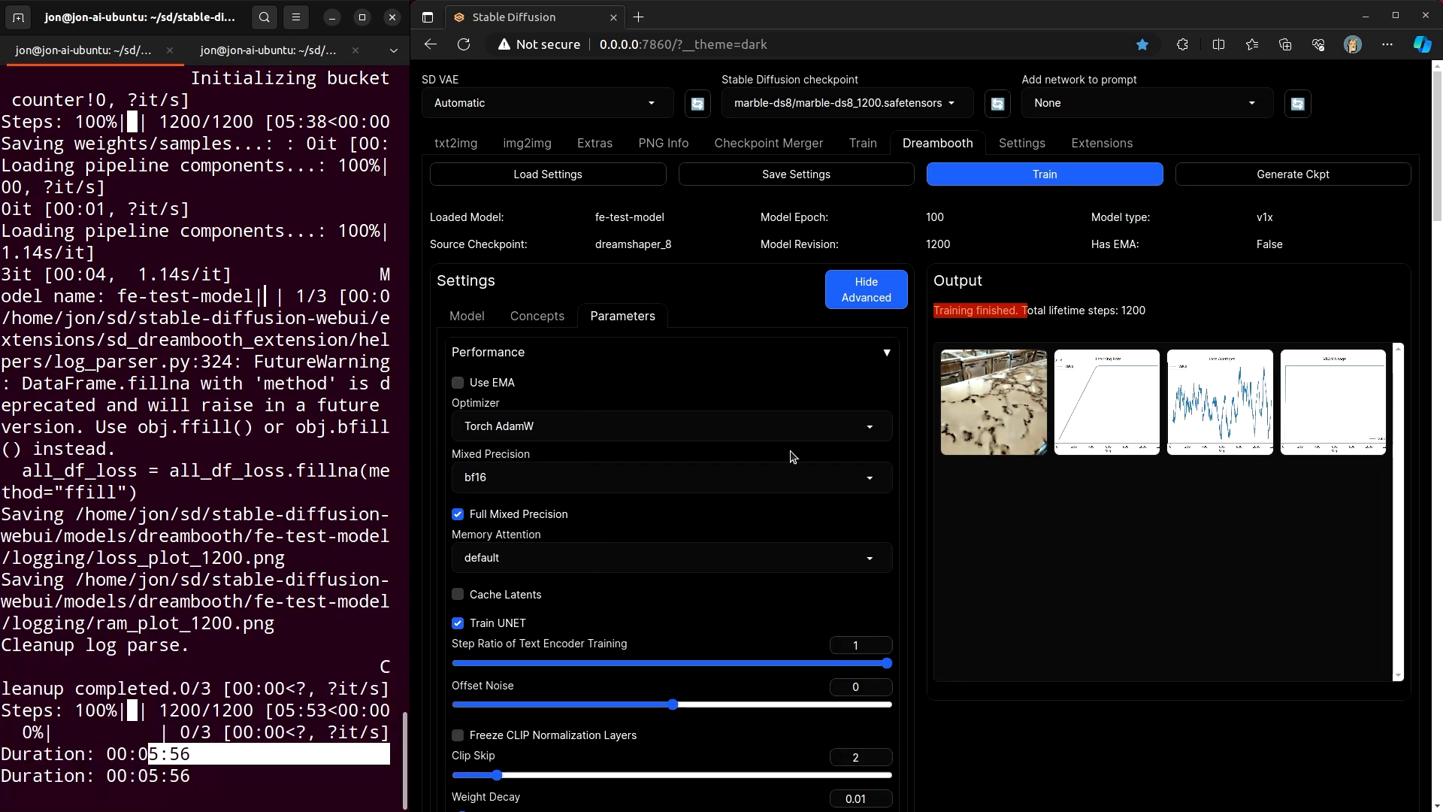
left_click(971, 406)
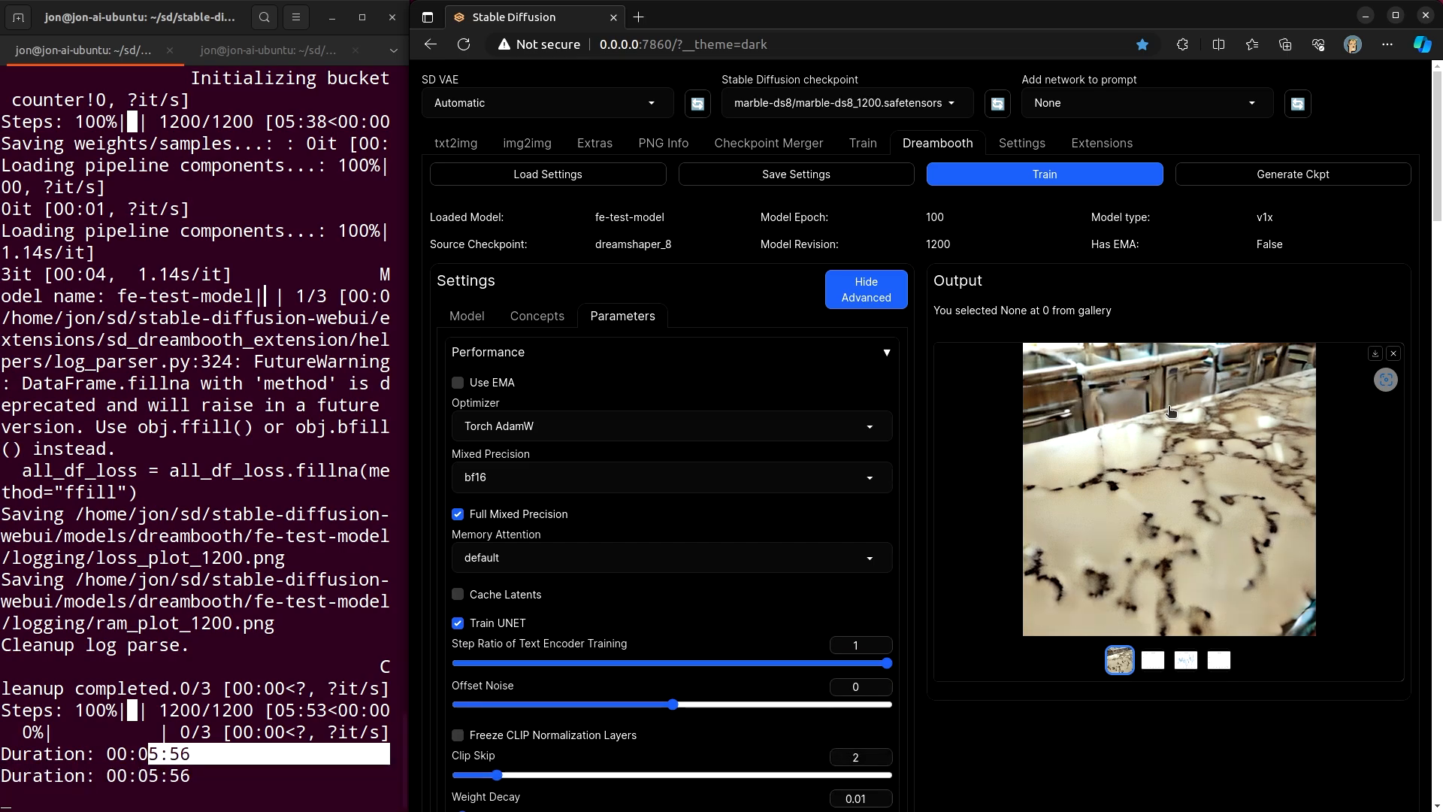
left_click(1392, 353)
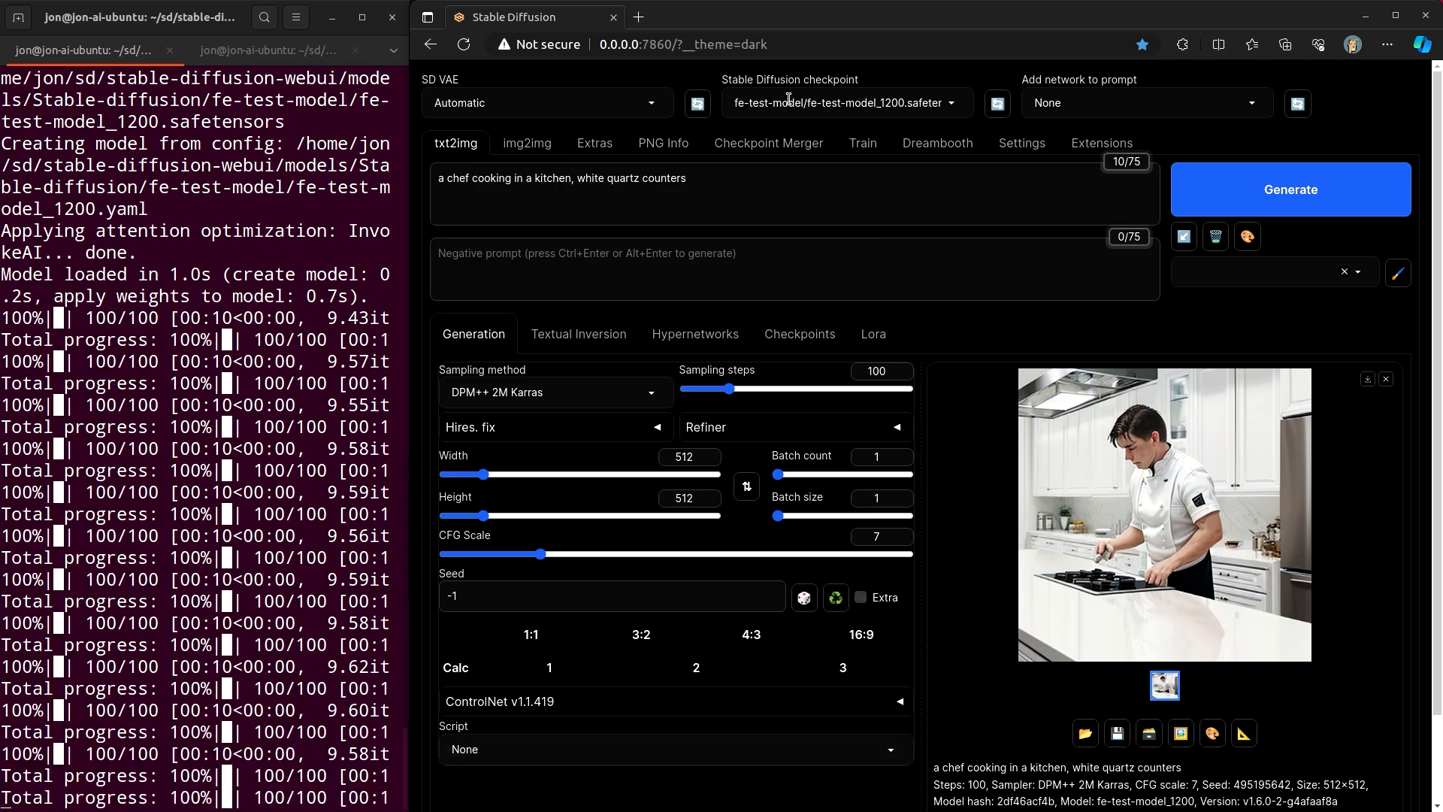
- Change the txt2img prompt to 'a chef cooking in a kitchen, fe-test-marble counters'
left_click(439, 183)
left_click_drag(438, 183, 716, 193)
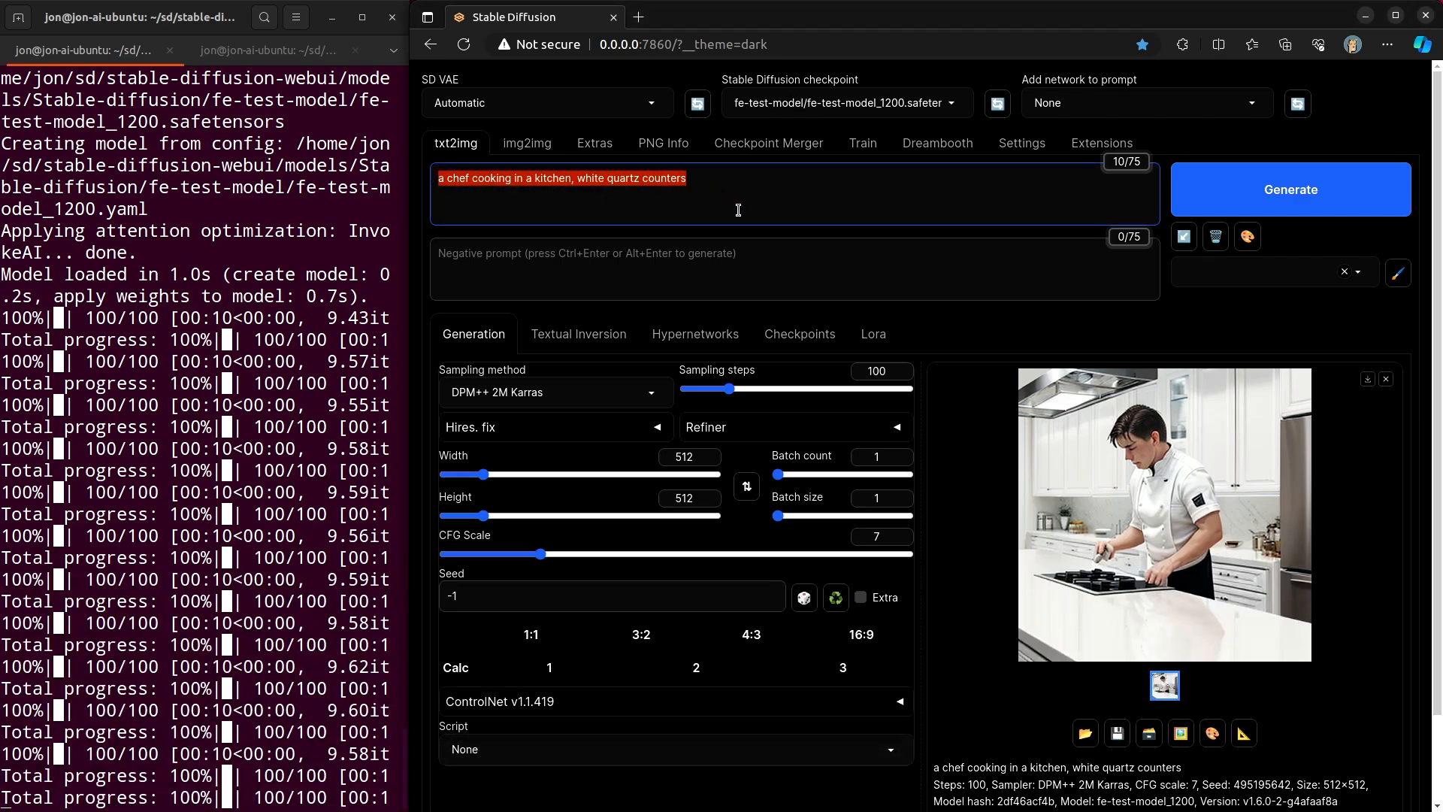
left_click(737, 210)
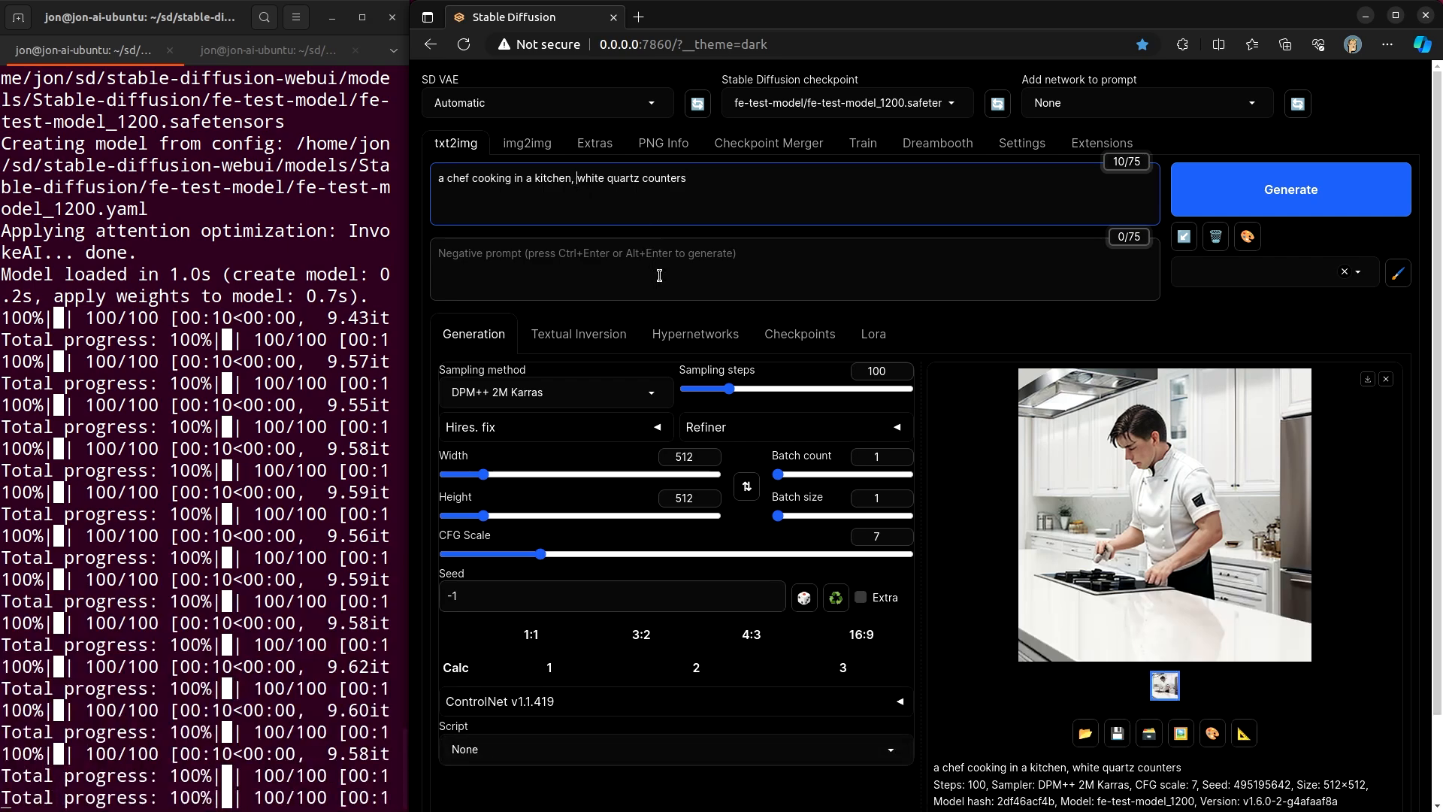
type("fe-te")
type("st-marble")
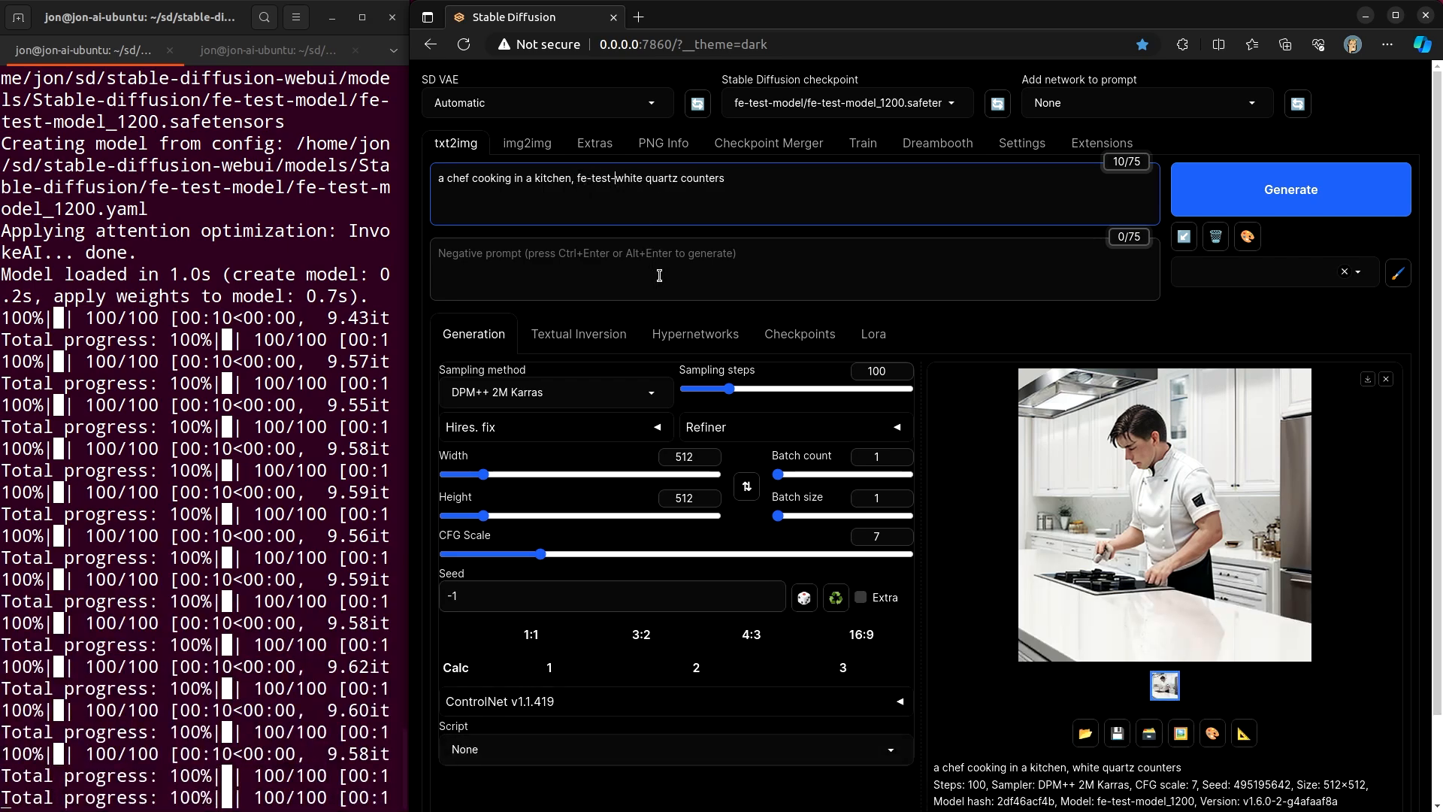
key("Delete")
key("Delete")
key("Delete")
key("Delete")
key("Delete")
key("Delete")
key("Delete")
key("Delete")
key("Delete")
key("Delete")
key("Delete")
key("Delete")
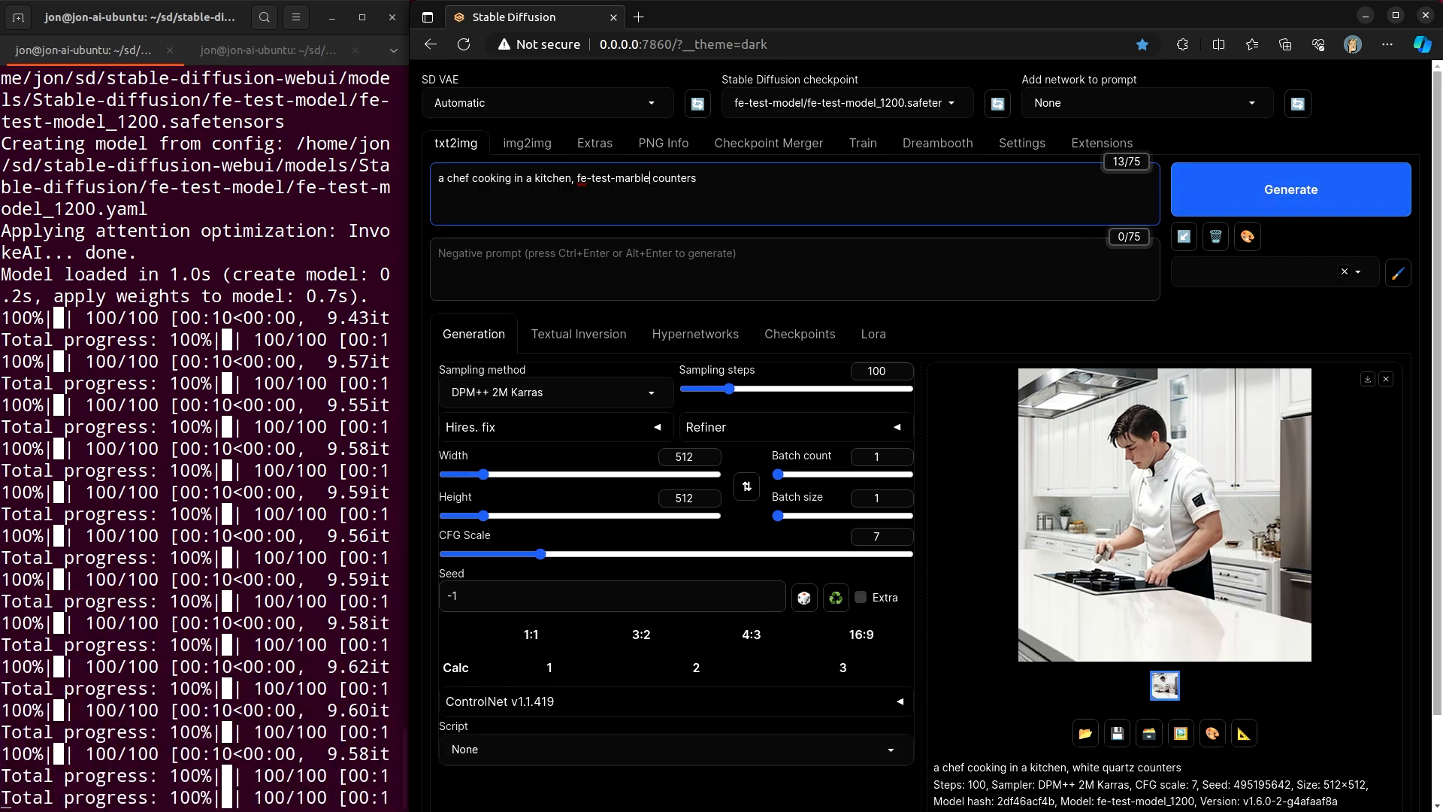
- Generate an image with the trained fe-test-model_1200 checkpoint and view it enlarged
left_click(1306, 188)
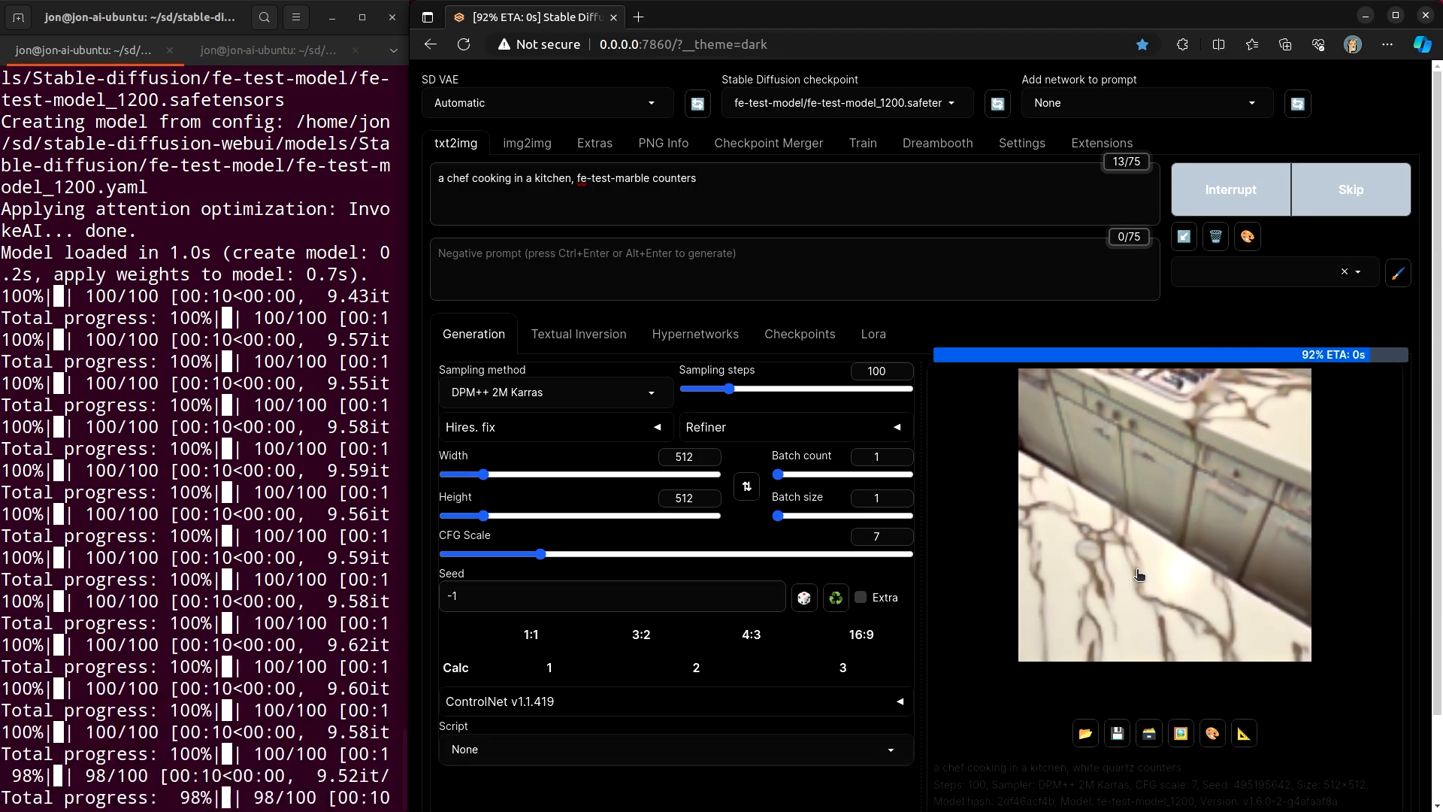
left_click(1133, 596)
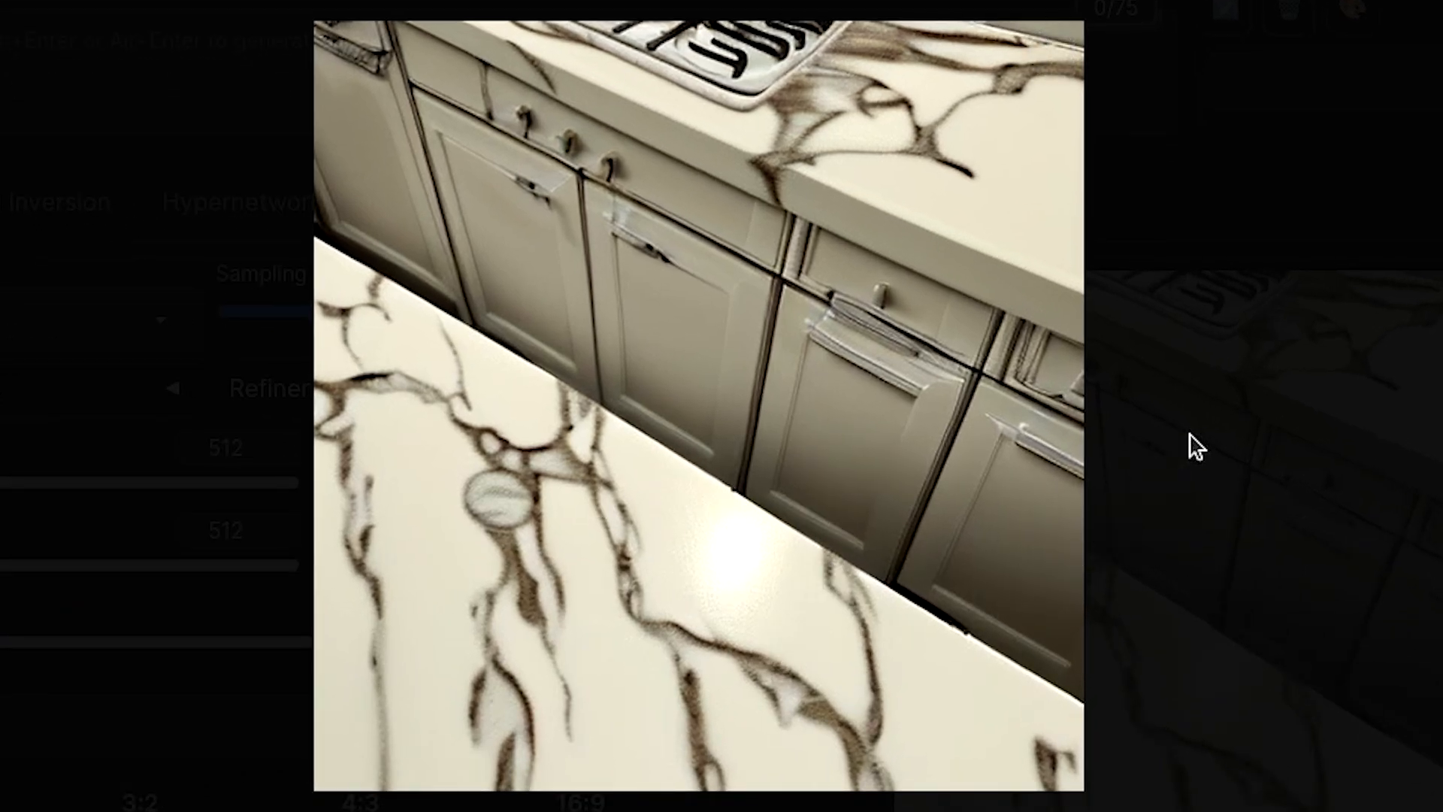
left_click(1189, 433)
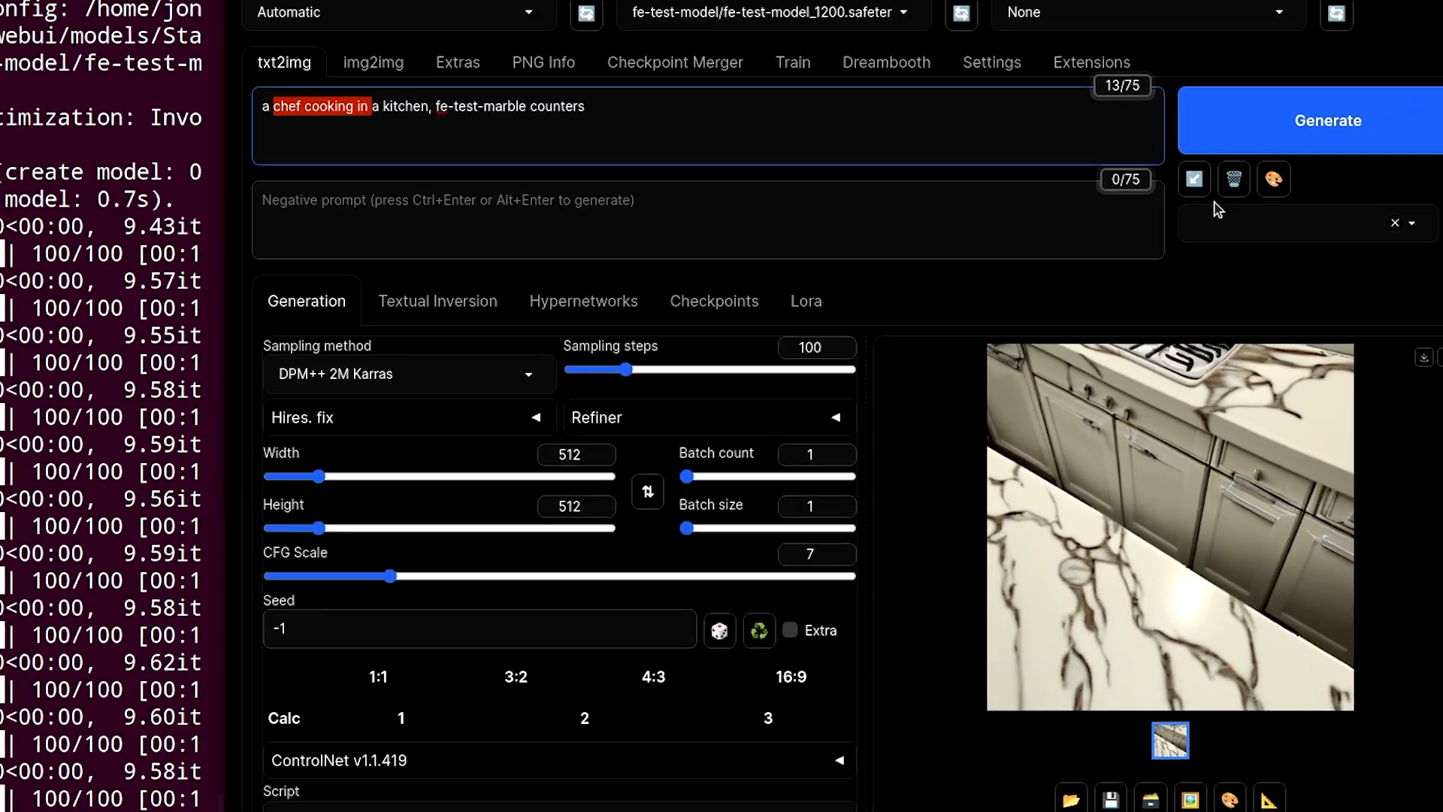
- Generate a comparison image with the dreamshaper_8 checkpoint and prompt 'a chef cooking in a kitchen, marble counters'
left_click(1318, 178)
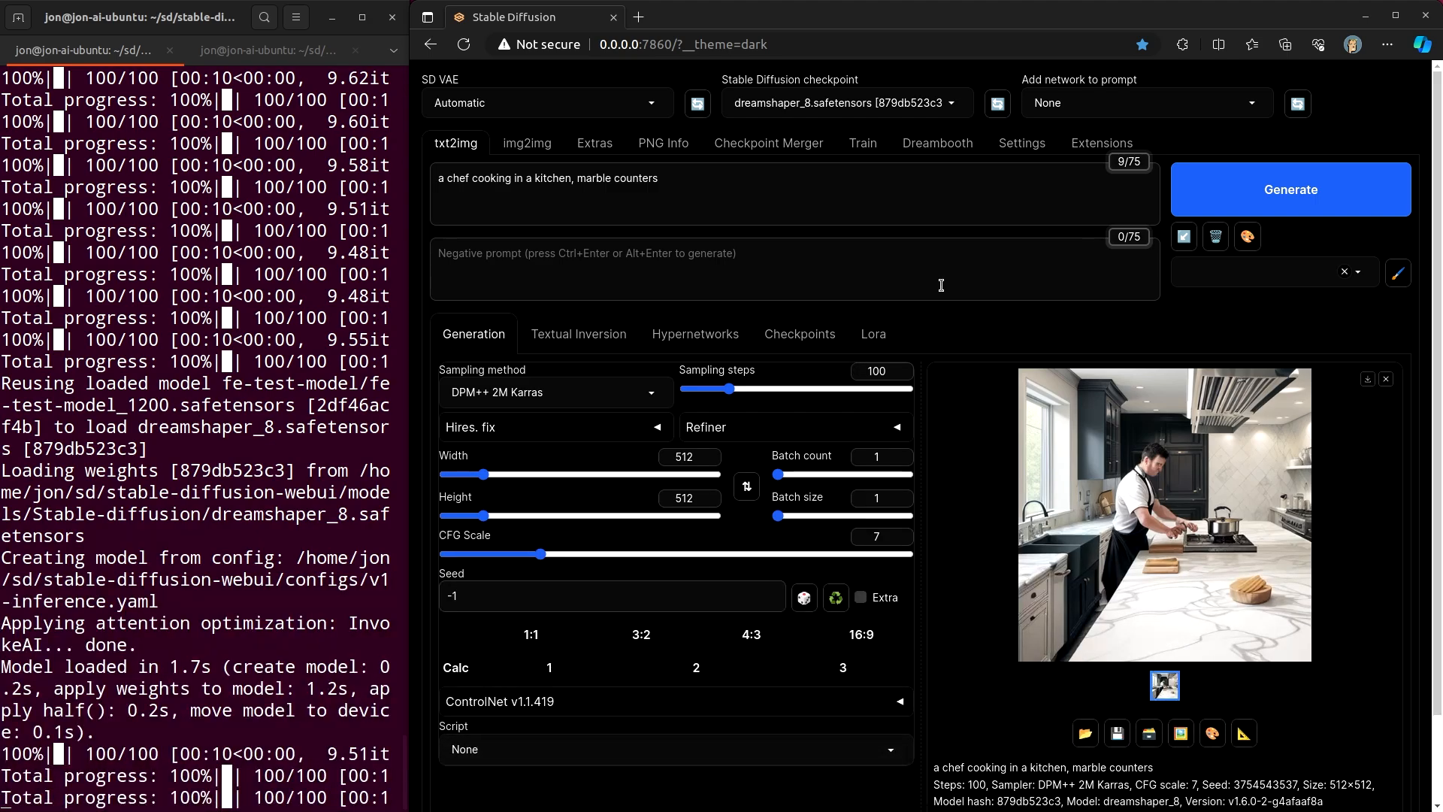
- Return to the Dreambooth tab and view the training sample image enlarged
left_click(874, 146)
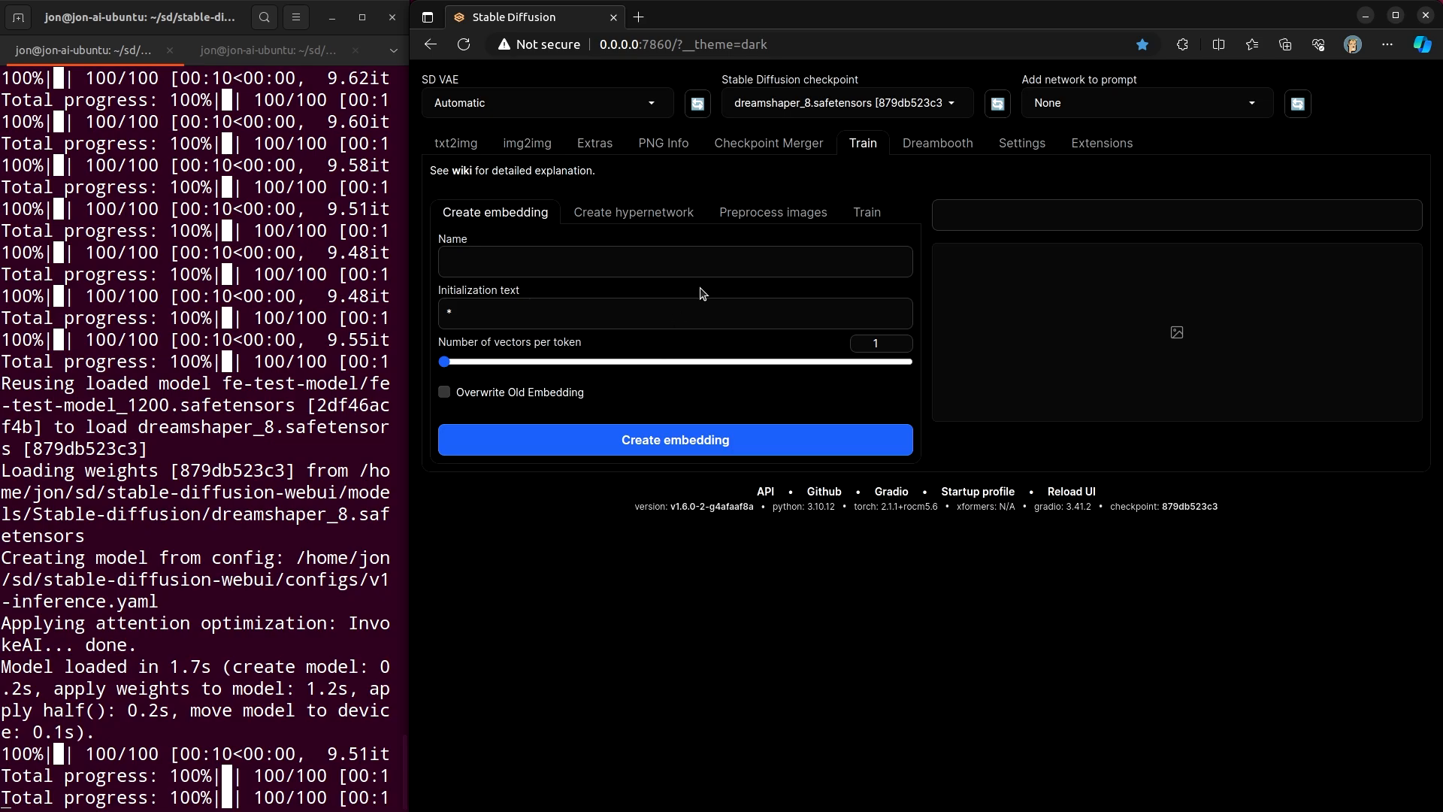
left_click(935, 145)
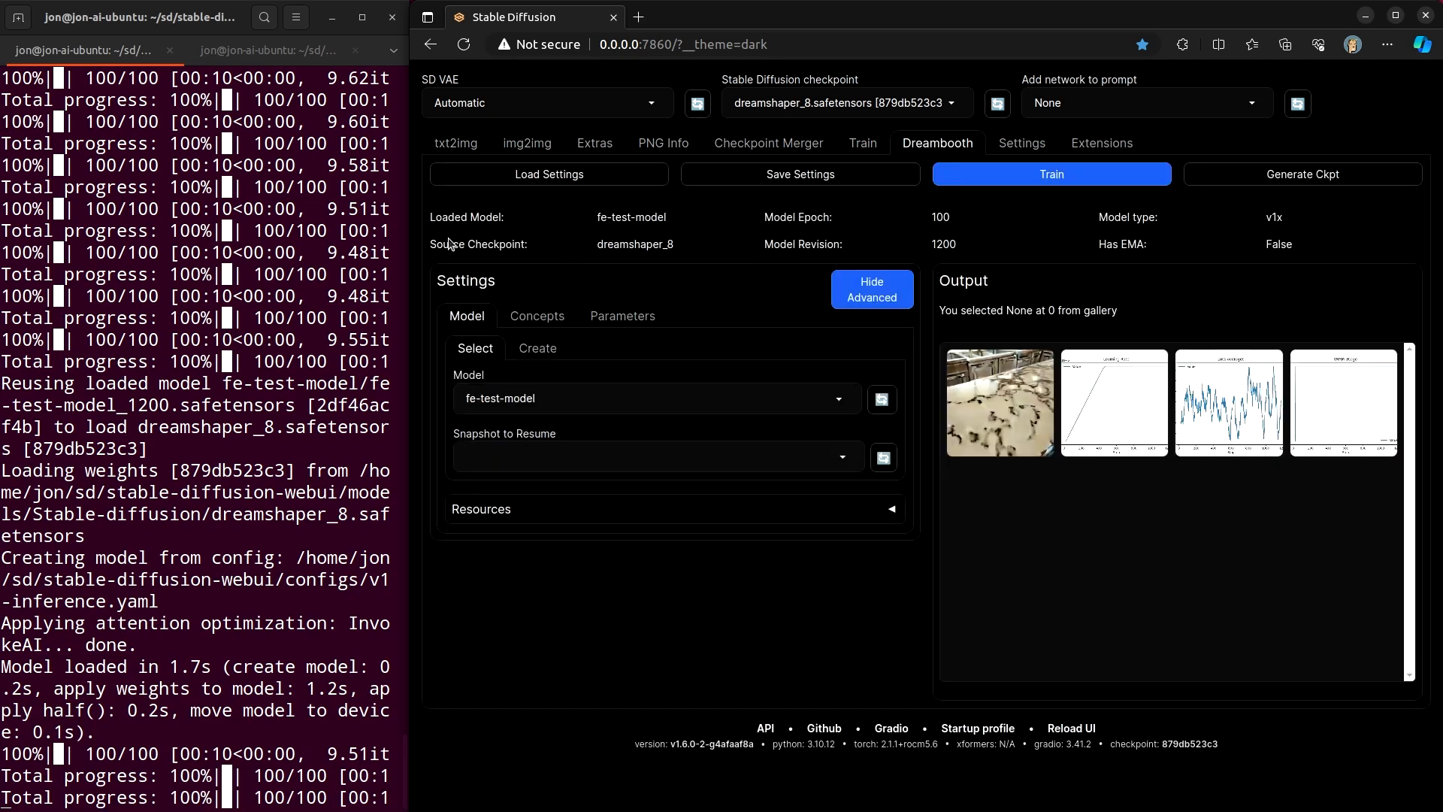
left_click(1031, 417)
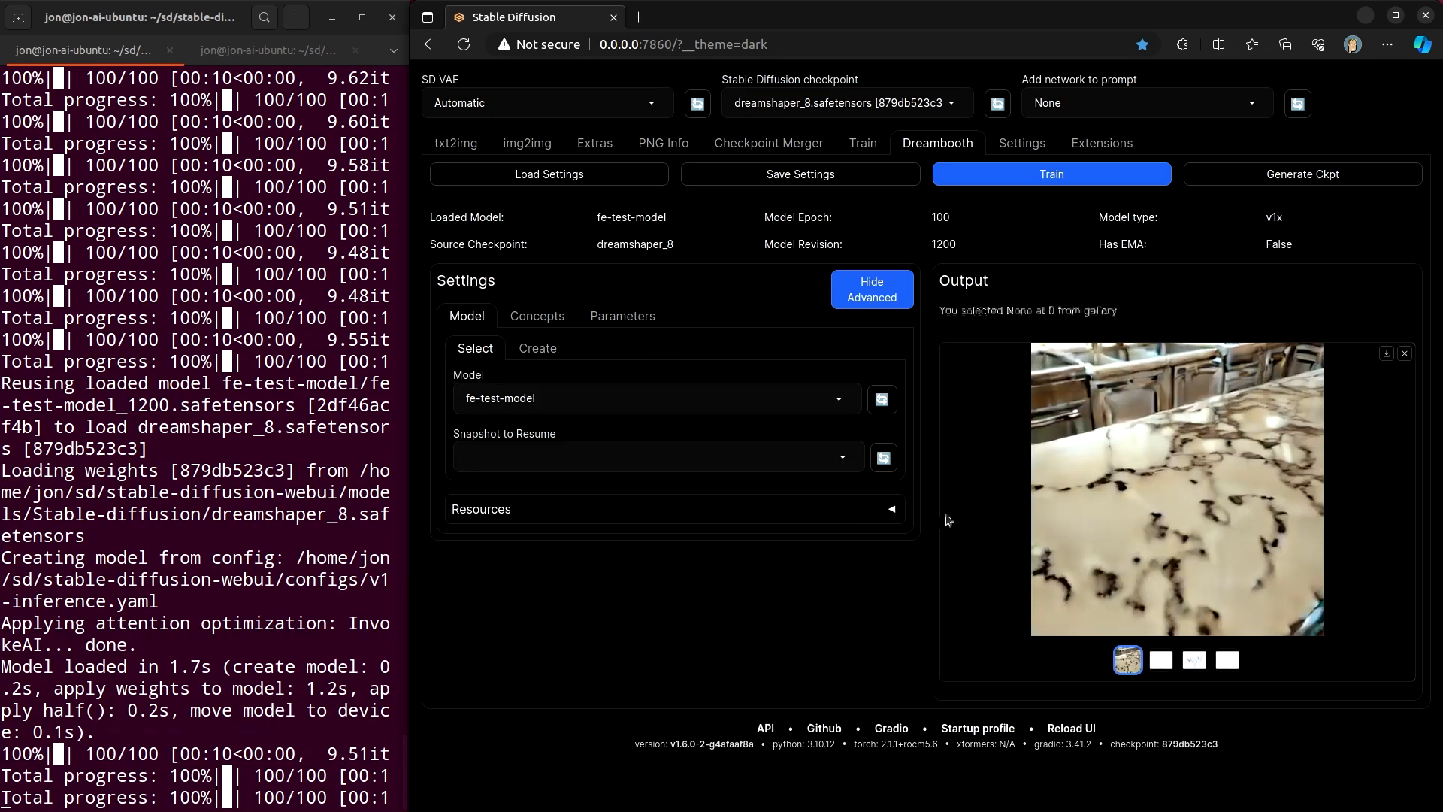
left_click(1405, 353)
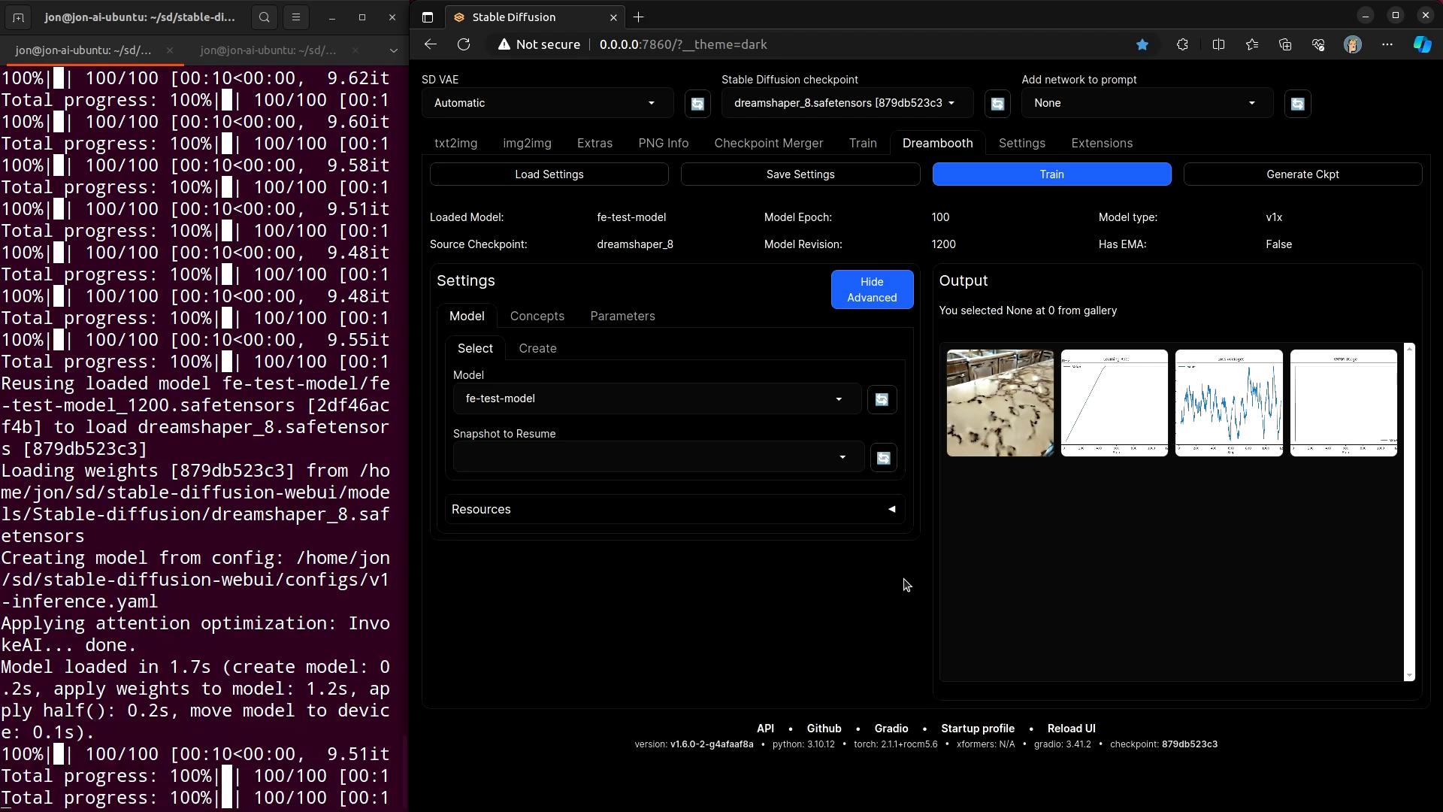
left_click(324, 521)
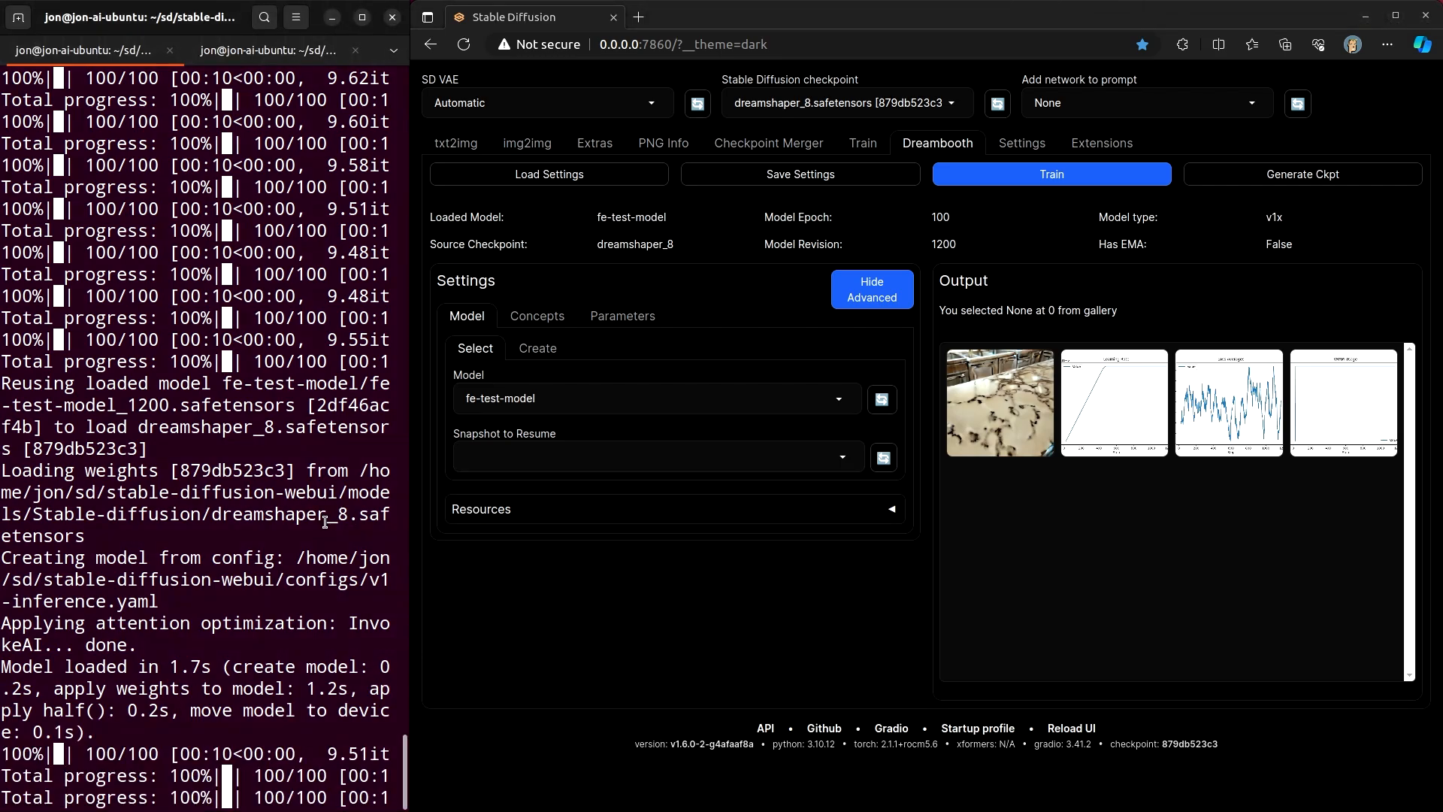